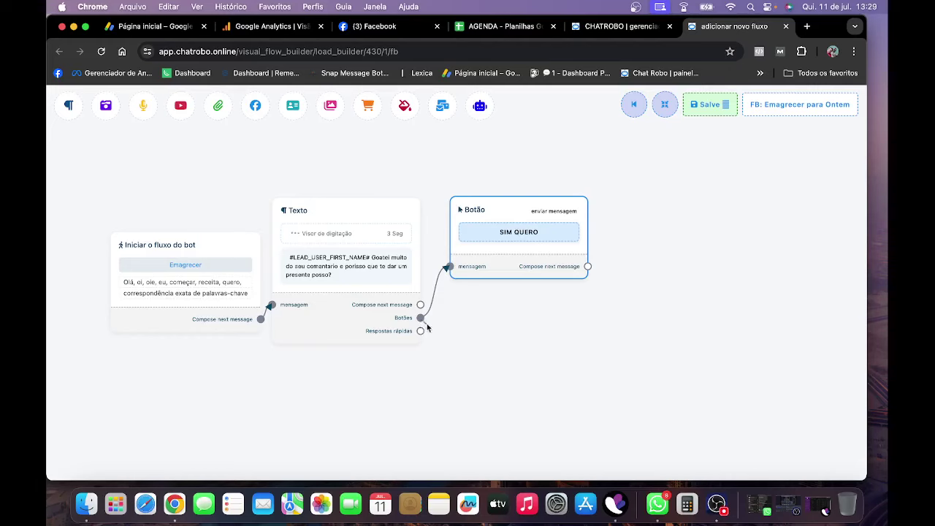
Add a second button block to the text message, named "NÃO, MAS OBRIGADO", with the action enviar mensagem
{"action": "left_click_drag", "start_coordinate": [428, 329], "coordinate": [557, 395]}
{"action": "left_click", "coordinate": [521, 370]}
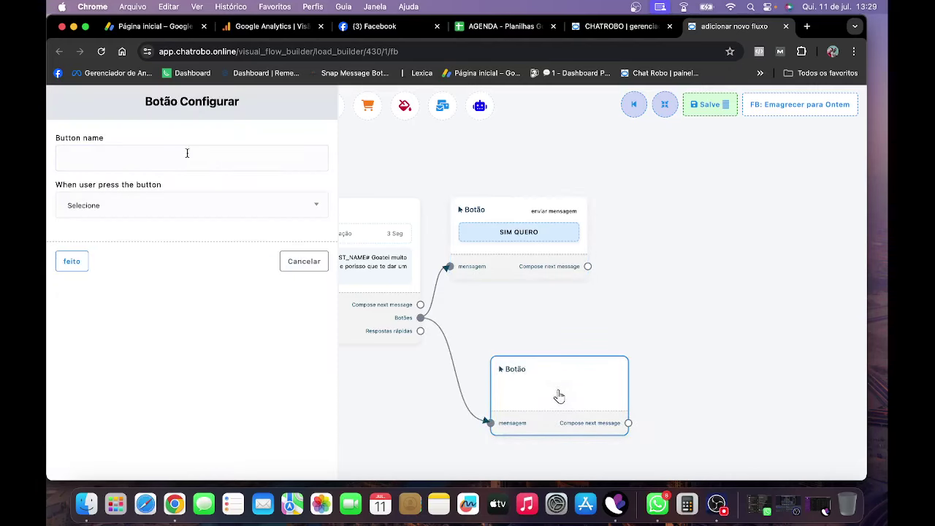
{"action": "left_click", "coordinate": [187, 153]}
{"action": "left_click", "coordinate": [176, 190]}
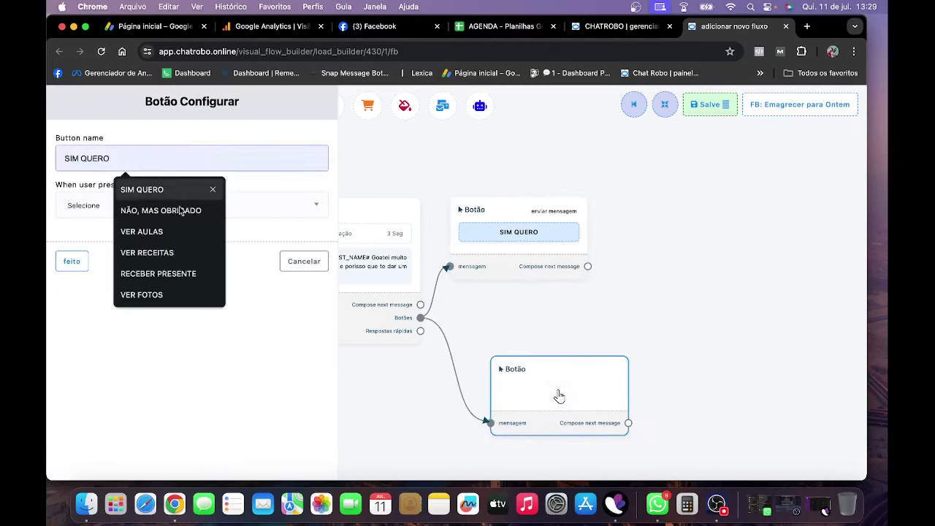
{"action": "left_click", "coordinate": [180, 211]}
{"action": "left_click", "coordinate": [72, 261]}
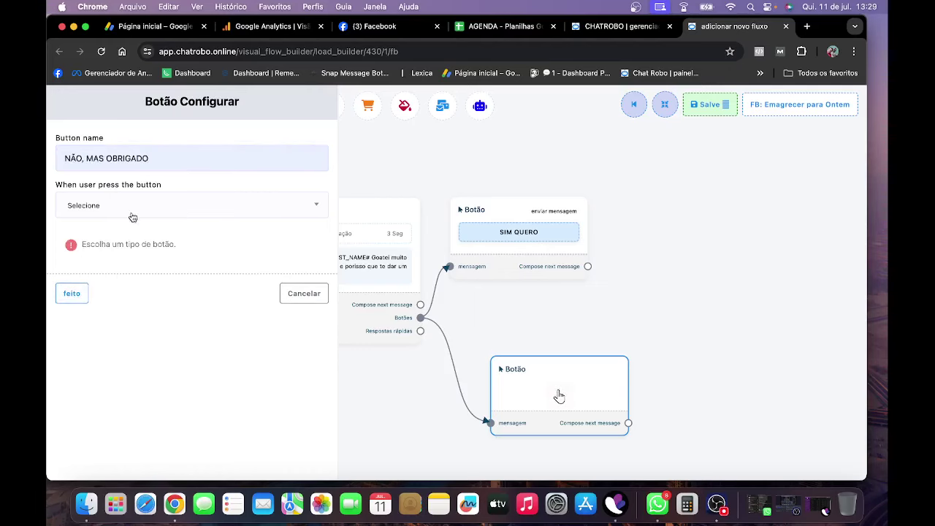
{"action": "left_click", "coordinate": [132, 212]}
{"action": "left_click", "coordinate": [119, 290]}
{"action": "left_click", "coordinate": [72, 392]}
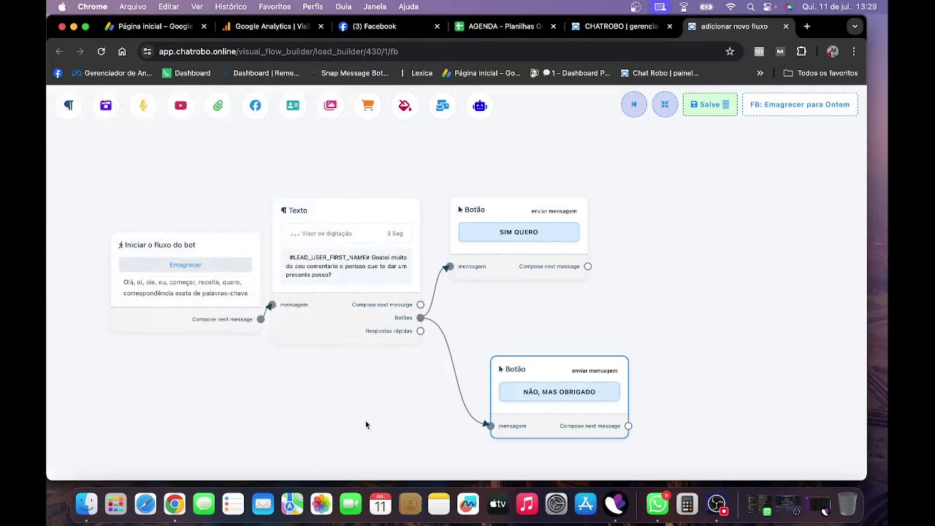
Move the NÃO, MAS OBRIGADO button block directly beneath the SIM QUERO block
{"action": "scroll", "coordinate": [651, 289], "scroll_direction": "right", "scroll_amount": 5}
{"action": "scroll", "coordinate": [631, 298], "scroll_direction": "down", "scroll_amount": 5}
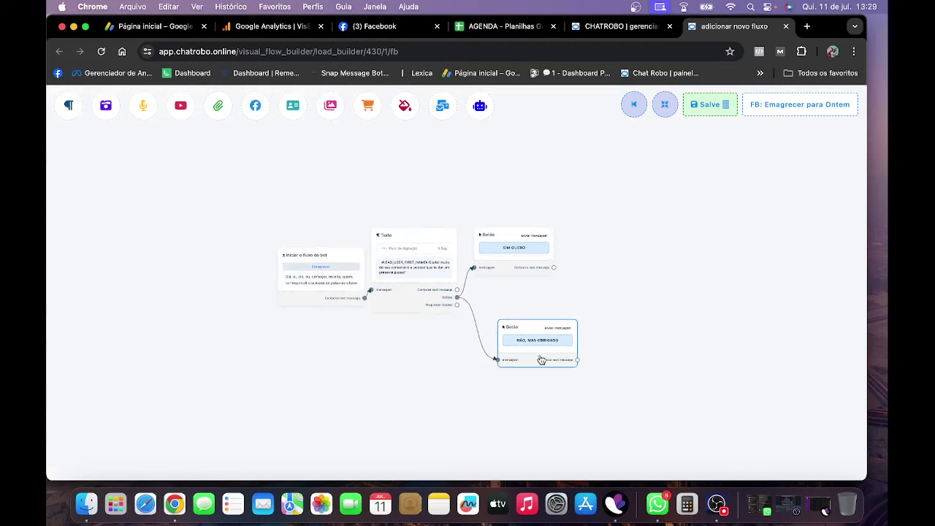
{"action": "left_click_drag", "start_coordinate": [541, 359], "coordinate": [517, 329]}
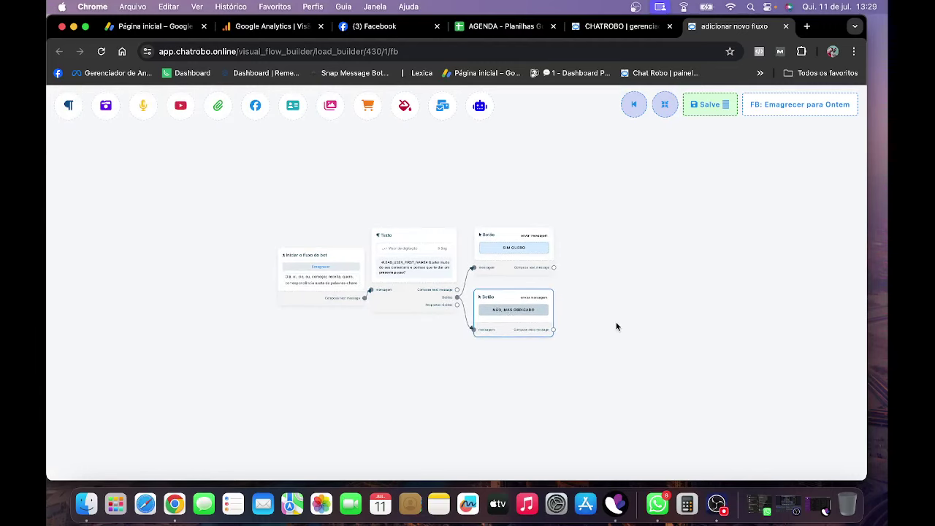
{"action": "scroll", "coordinate": [617, 322], "scroll_direction": "up", "scroll_amount": 5}
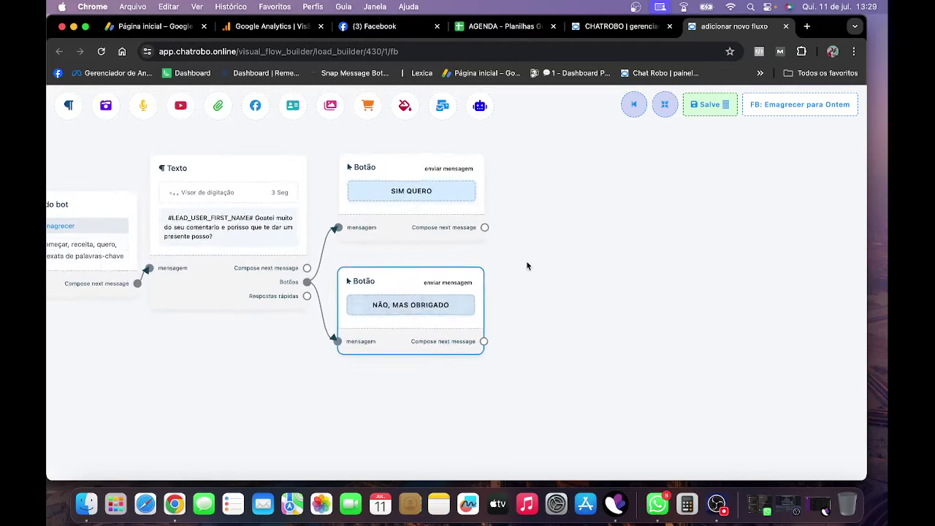
Attach a text block to the SIM QUERO button's next message, place it beside the button, and open its settings
{"action": "left_click_drag", "start_coordinate": [528, 266], "coordinate": [579, 289]}
{"action": "left_click_drag", "start_coordinate": [432, 249], "coordinate": [504, 199]}
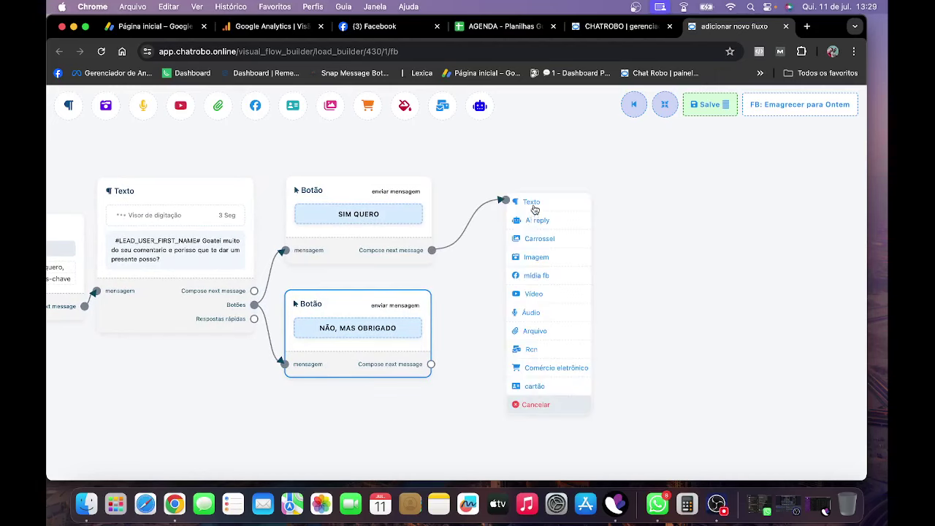
{"action": "left_click", "coordinate": [535, 208]}
{"action": "left_click_drag", "start_coordinate": [606, 243], "coordinate": [531, 187]}
{"action": "double_click", "coordinate": [530, 189]}
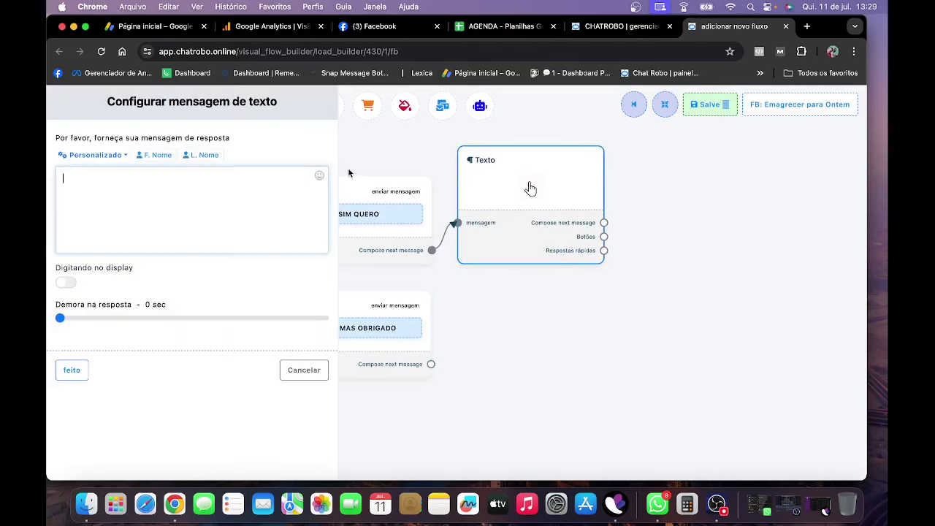
Write the message "Otimo #LEAD_USER_FIRST_NAME# clique em receber presente para receber" using the first-name variable, ending with a kissing-face emoji
{"action": "type", "text": "Otimo #"}
{"action": "left_click", "coordinate": [154, 155]}
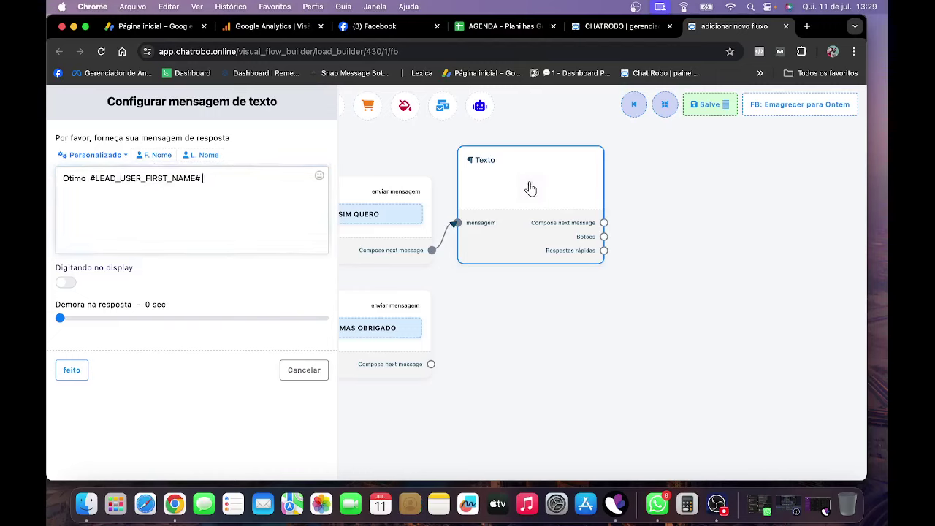
{"action": "type", "text": "clique em receber presente "}
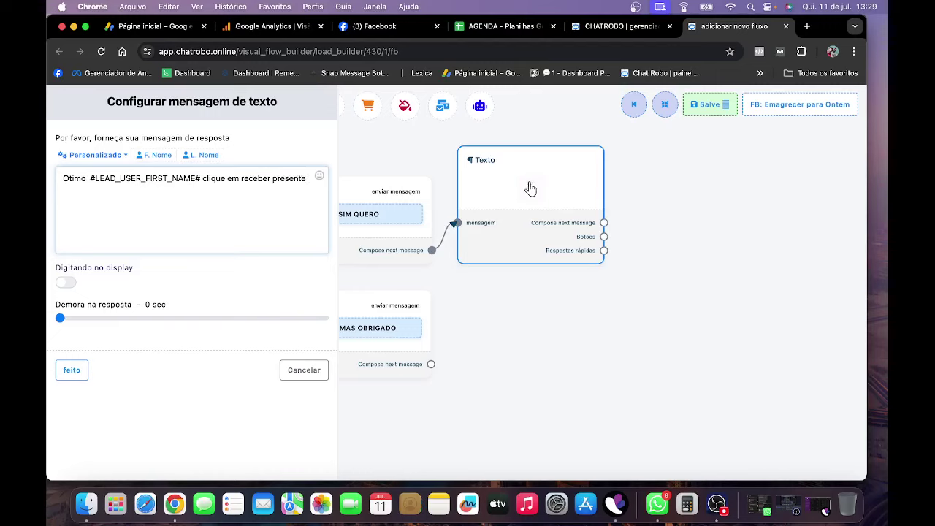
{"action": "type", "text": "para receber"}
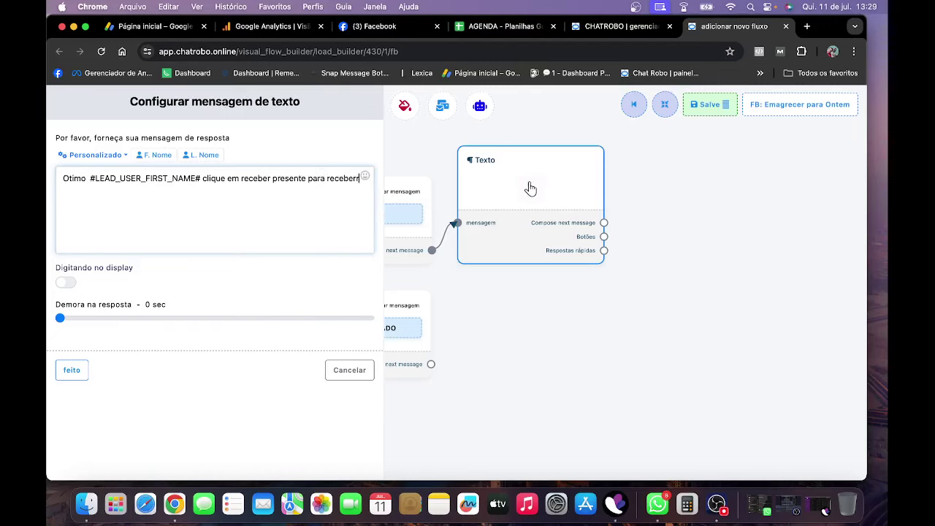
{"action": "left_click", "coordinate": [360, 176]}
{"action": "left_click", "coordinate": [282, 261]}
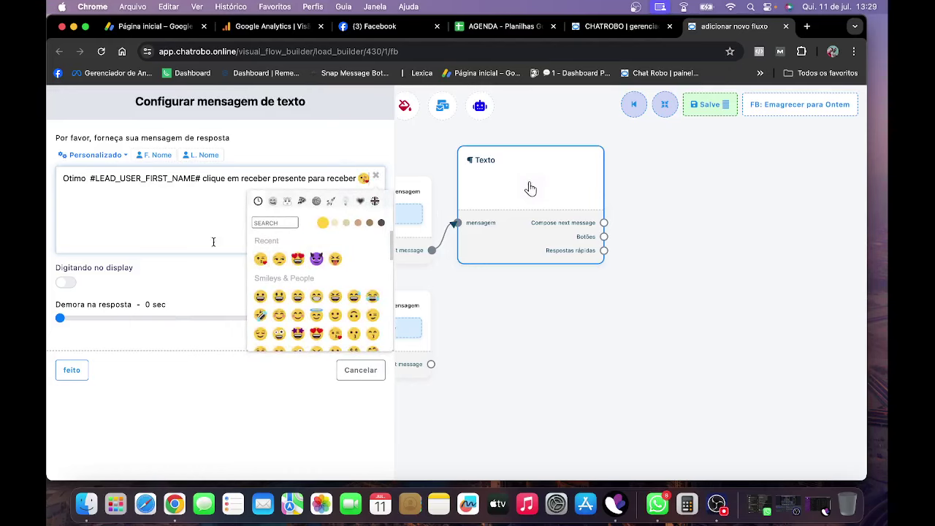
Enable the typing display for this message with a 2-second reply delay and apply the settings
{"action": "left_click", "coordinate": [66, 282]}
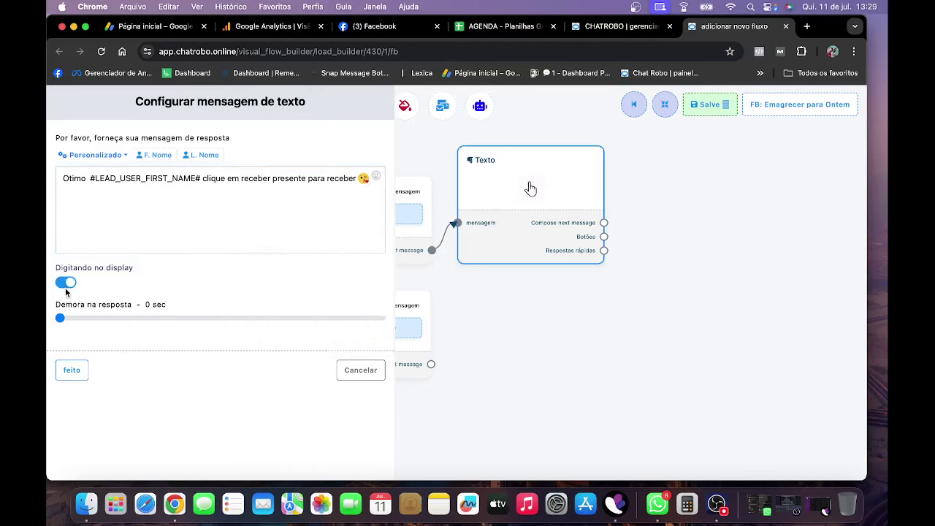
{"action": "left_click_drag", "start_coordinate": [71, 319], "coordinate": [75, 319]}
{"action": "left_click", "coordinate": [73, 370]}
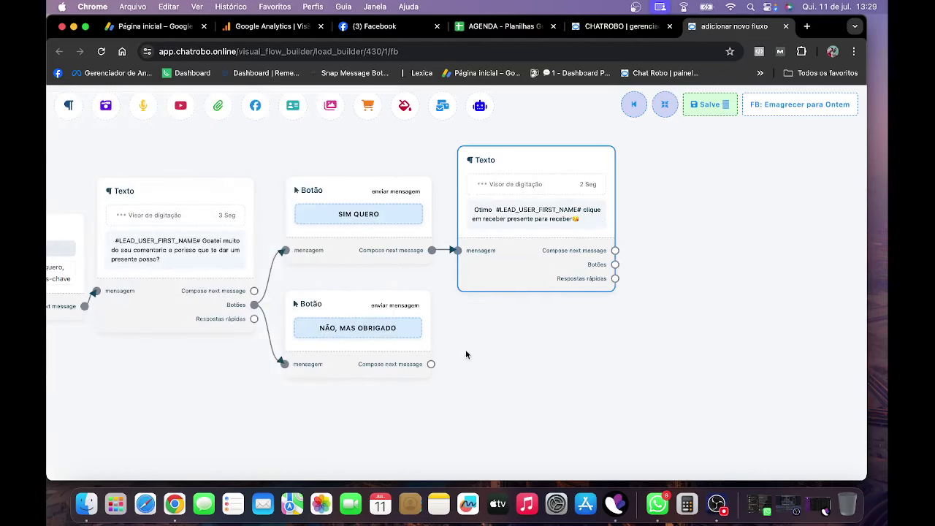
Attach a text block to NÃO, MAS OBRIGADO with the message "#LEAD_USER_FIRST_NAME# que pena mas mesmom assim vou deixar o presente se quiser"
{"action": "mouse_move", "coordinate": [465, 354]}
{"action": "left_mouse_down"}
{"action": "mouse_move", "coordinate": [395, 325]}
{"action": "mouse_move", "coordinate": [390, 334]}
{"action": "mouse_move", "coordinate": [455, 360]}
{"action": "left_mouse_up"}
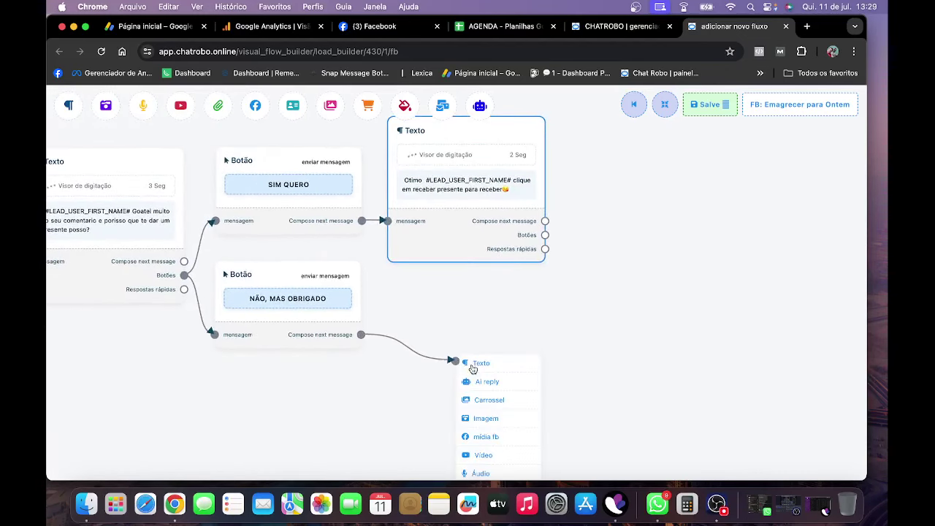
{"action": "left_click", "coordinate": [479, 300]}
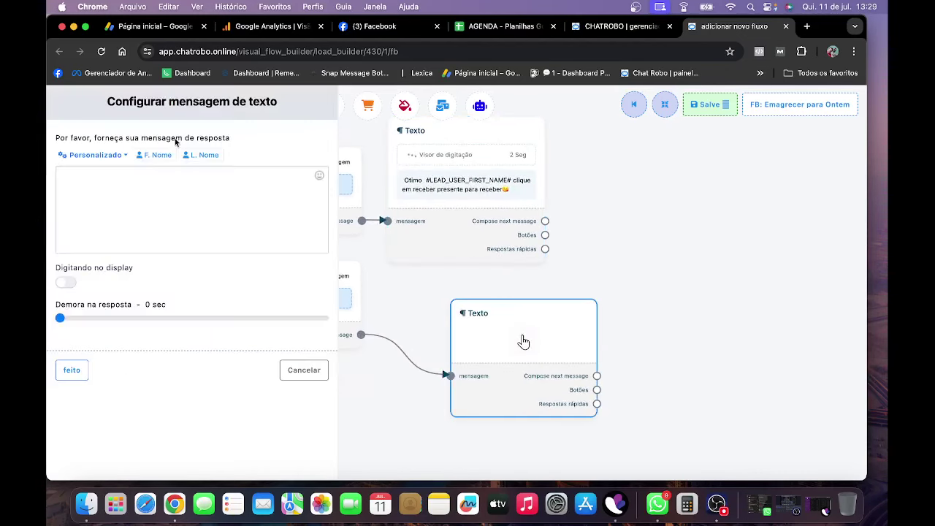
{"action": "left_click", "coordinate": [153, 155]}
{"action": "type", "text": "que "}
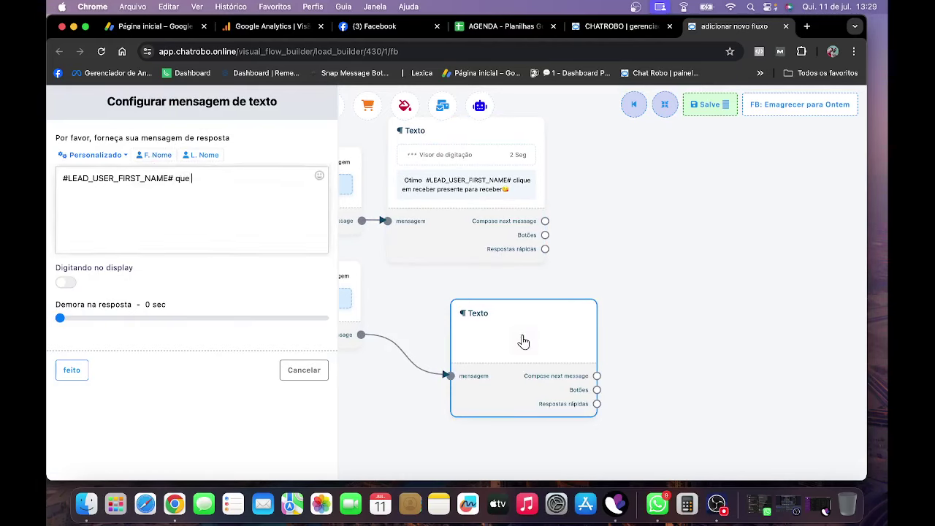
{"action": "type", "text": "apena"}
{"action": "type", "text": "ena"}
{"action": "type", "text": " ,am"}
{"action": "type", "text": " mesmom a"}
{"action": "type", "text": "ssim vo"}
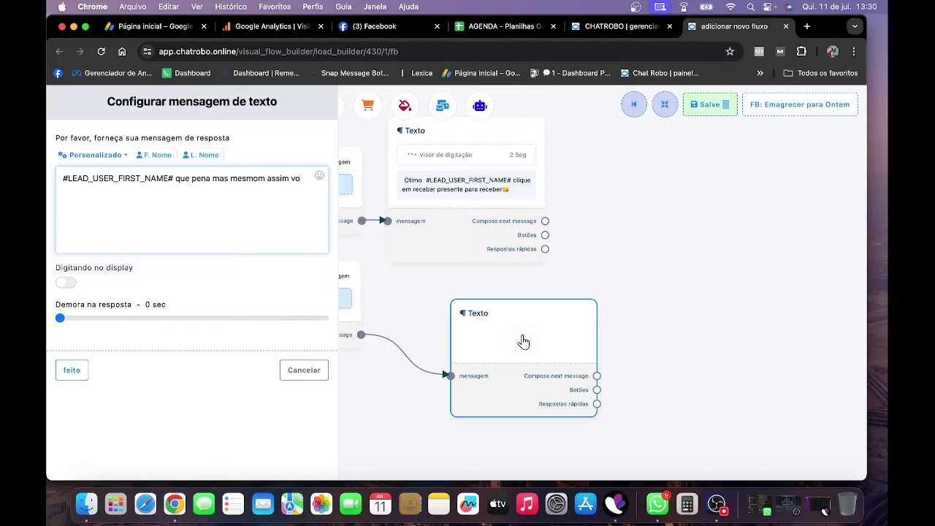
{"action": "type", "text": "u deixar o pr"}
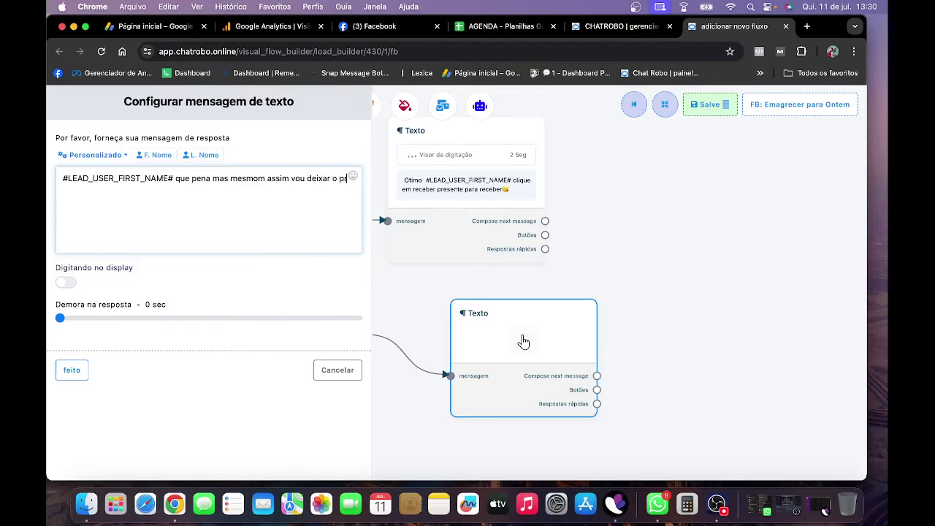
{"action": "type", "text": "esent"}
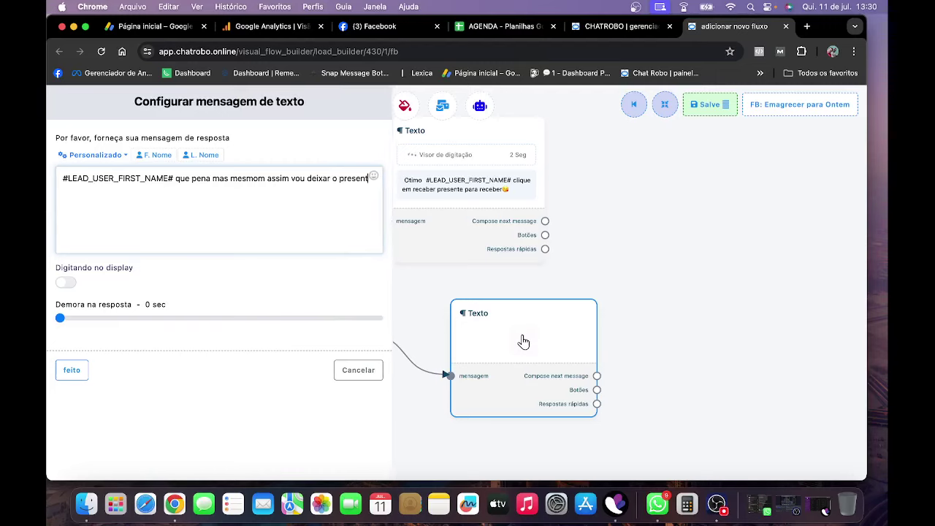
{"action": "type", "text": "e se quiser"}
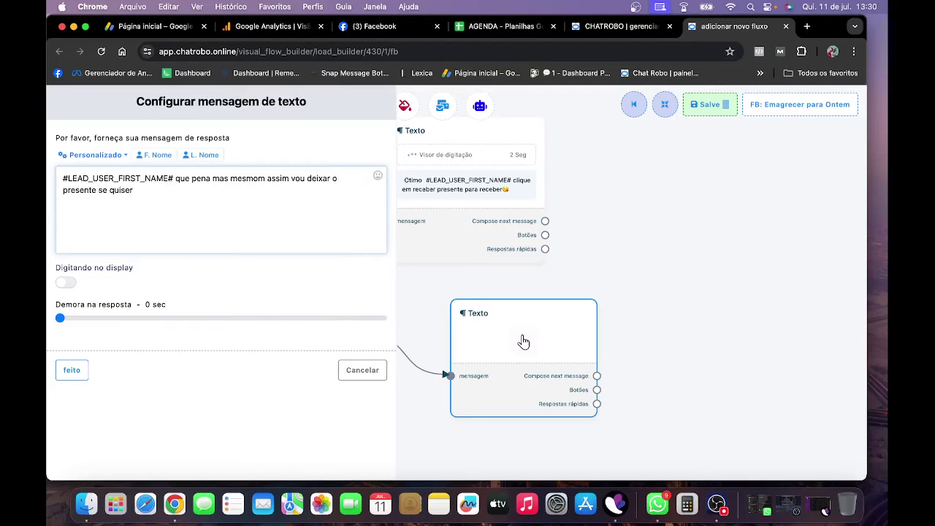
Enable this message's typing display with a 3-second delay, apply it, and move the block beneath the "Otimo" text block
{"action": "left_click", "coordinate": [65, 282]}
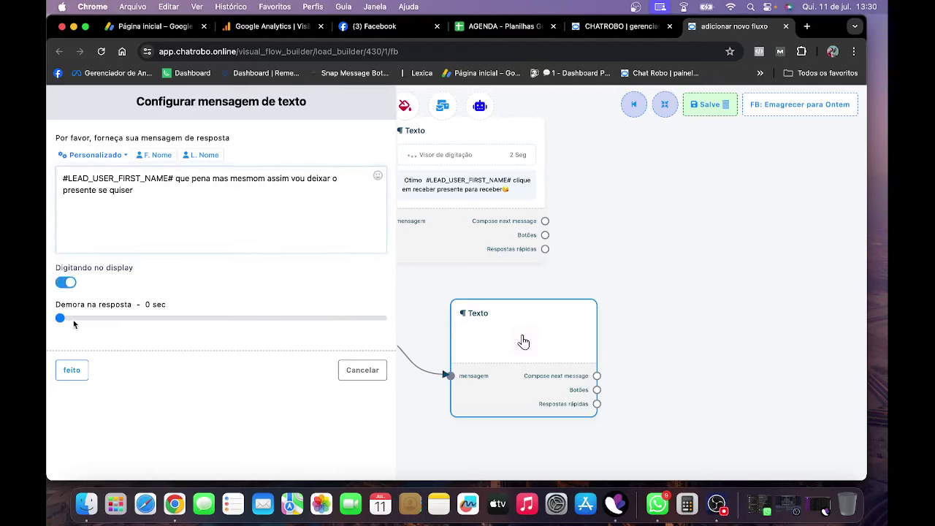
{"action": "left_click", "coordinate": [74, 319]}
{"action": "left_click", "coordinate": [72, 369]}
{"action": "left_click_drag", "start_coordinate": [465, 312], "coordinate": [402, 294]}
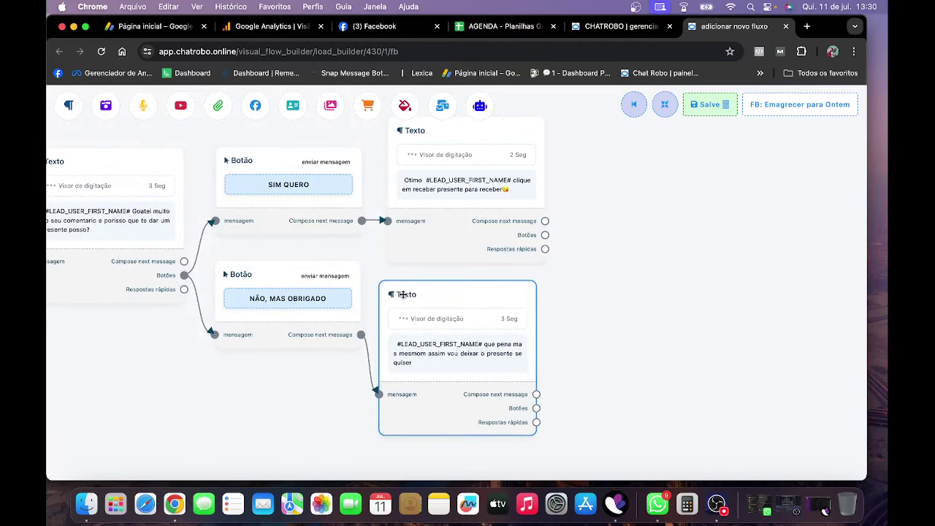
Attach a button block to the "Otimo" text message, place it beside that message, and open its settings
{"action": "scroll", "coordinate": [579, 299], "scroll_direction": "down", "scroll_amount": 5}
{"action": "scroll", "coordinate": [584, 298], "scroll_direction": "up", "scroll_amount": 8}
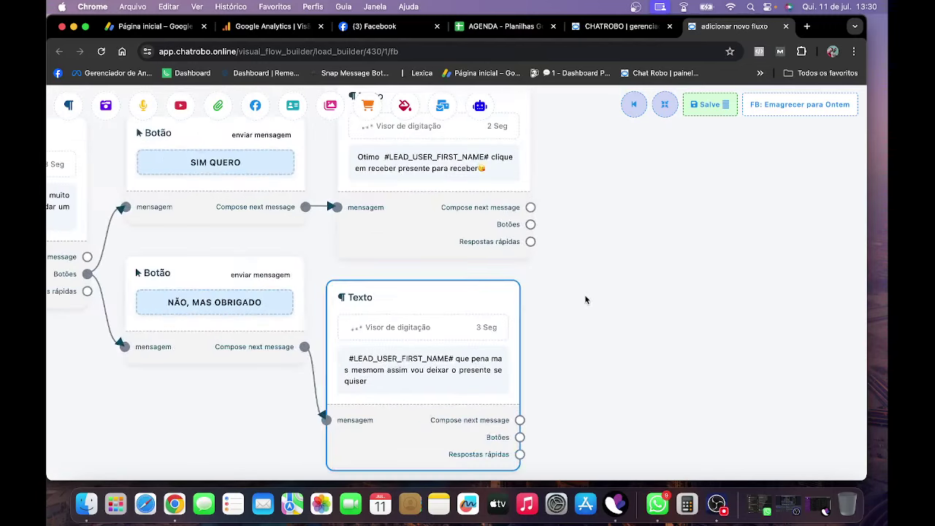
{"action": "left_click_drag", "start_coordinate": [589, 234], "coordinate": [478, 268]}
{"action": "left_click_drag", "start_coordinate": [414, 266], "coordinate": [520, 255]}
{"action": "left_click_drag", "start_coordinate": [608, 303], "coordinate": [526, 202]}
{"action": "left_click", "coordinate": [526, 203]}
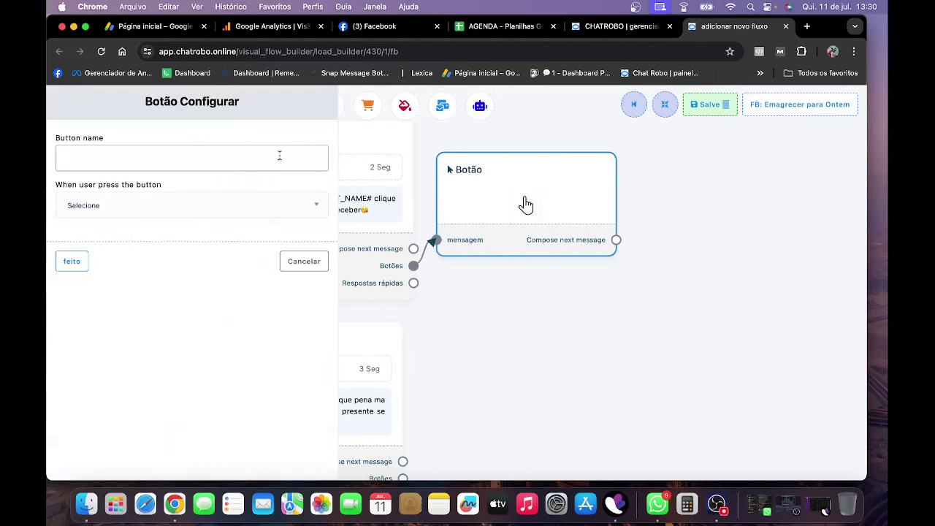
Name the button "RECEBER PRESENTE" and set its action to Redirect to website url
{"action": "type", "text": "Ver"}
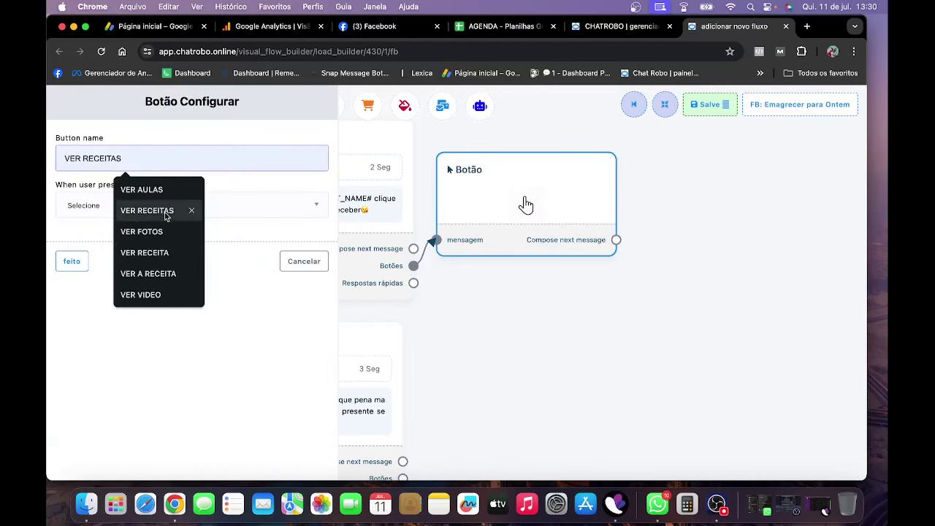
{"action": "key", "text": "super+a"}
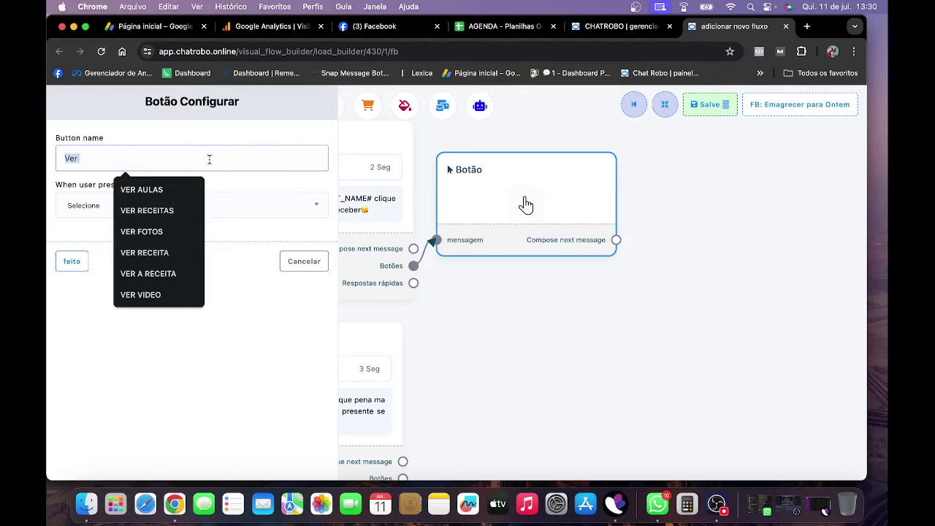
{"action": "type", "text": "re"}
{"action": "left_click", "coordinate": [166, 190]}
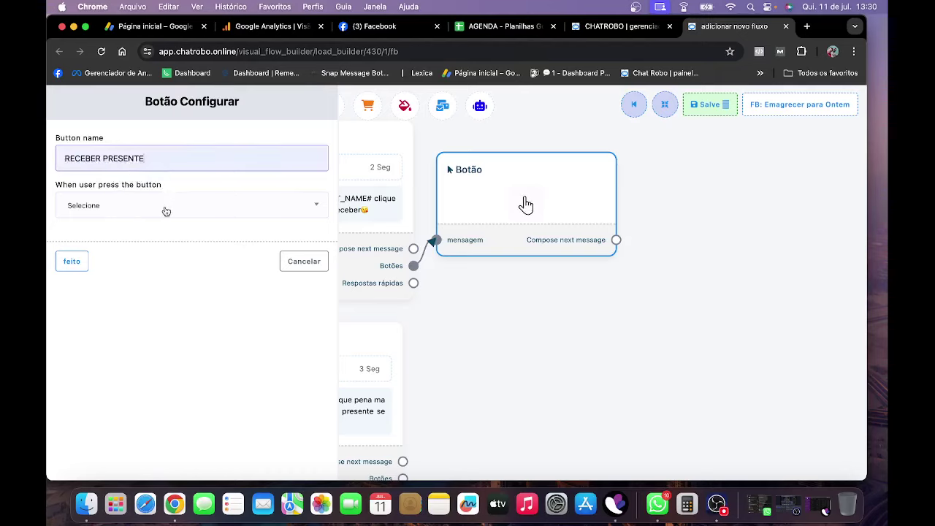
{"action": "left_click", "coordinate": [165, 206]}
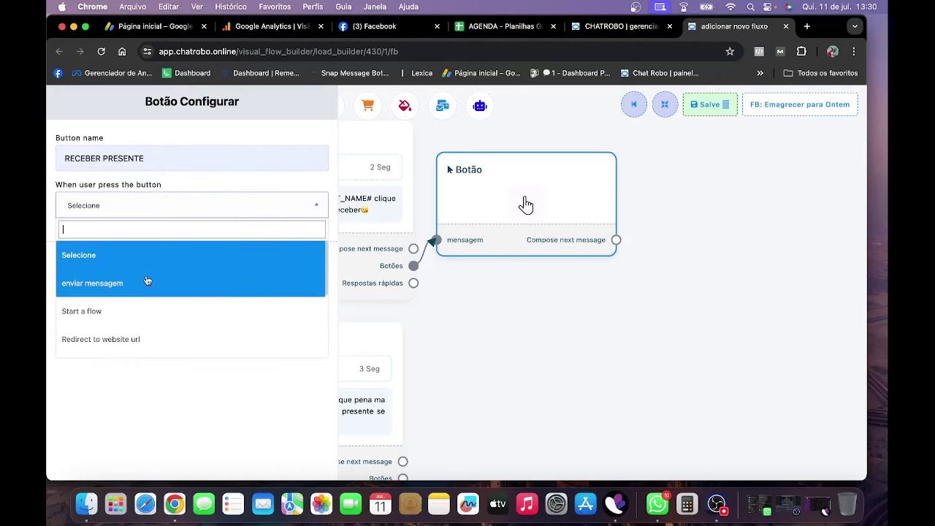
{"action": "left_click", "coordinate": [133, 338]}
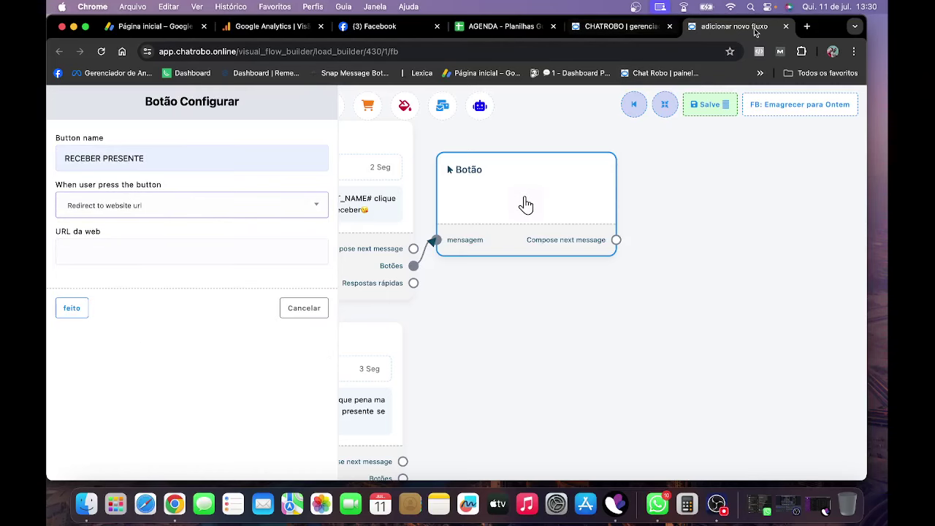
Open the landing page infinitoverso.com/landpagepre/ in a new browser tab, select its address, and look over the page
{"action": "left_click", "coordinate": [801, 30]}
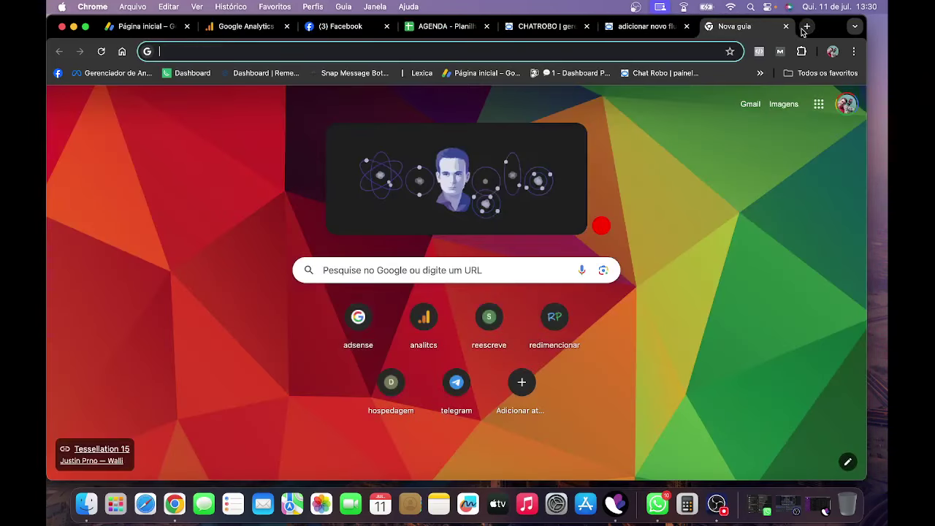
{"action": "type", "text": "infinitoverso.com/meninas-viral/"}
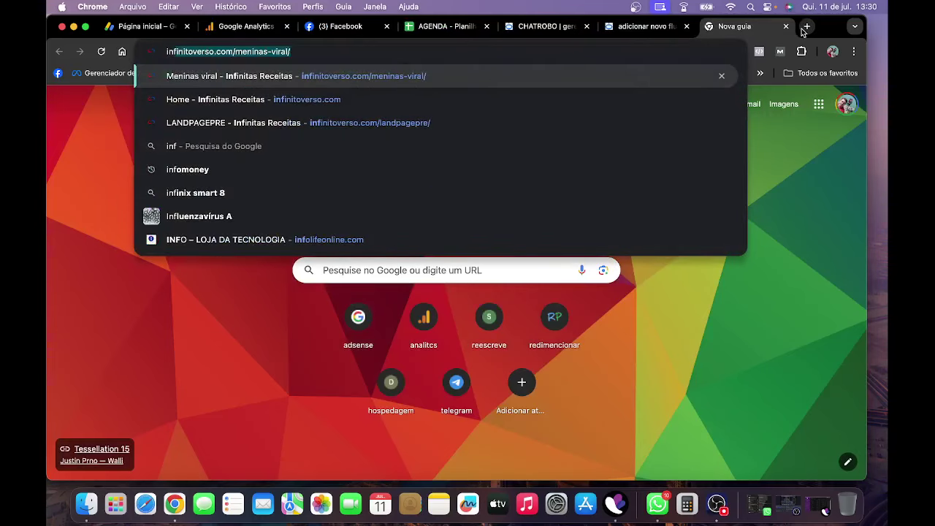
{"action": "key", "text": "Down"}
{"action": "key", "text": "Down"}
{"action": "key", "text": "Return"}
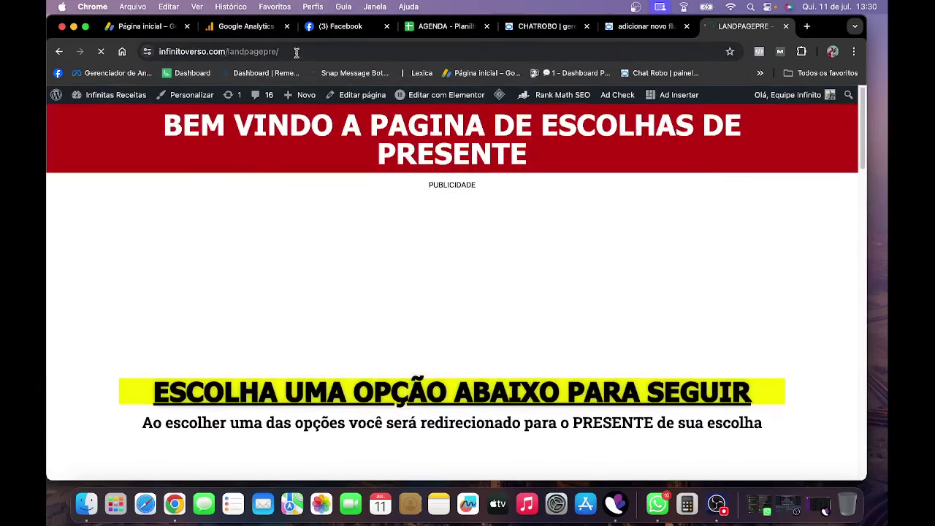
{"action": "left_click", "coordinate": [297, 51]}
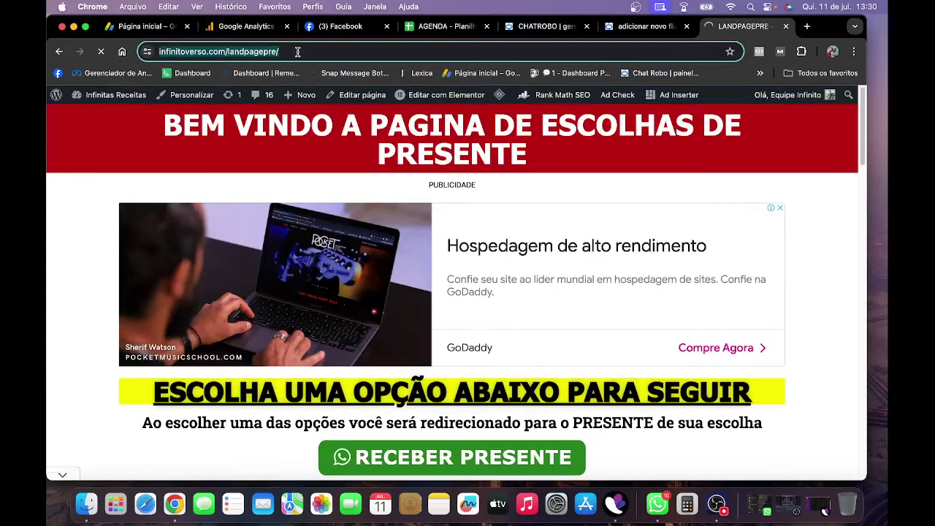
{"action": "scroll", "coordinate": [560, 241], "scroll_direction": "down", "scroll_amount": 5}
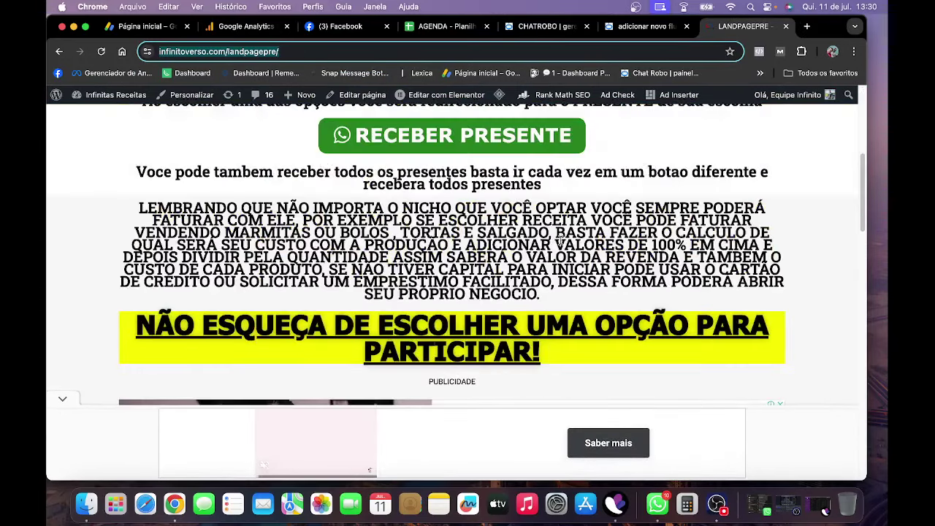
{"action": "scroll", "coordinate": [560, 241], "scroll_direction": "up", "scroll_amount": 5}
{"action": "left_click", "coordinate": [650, 26]}
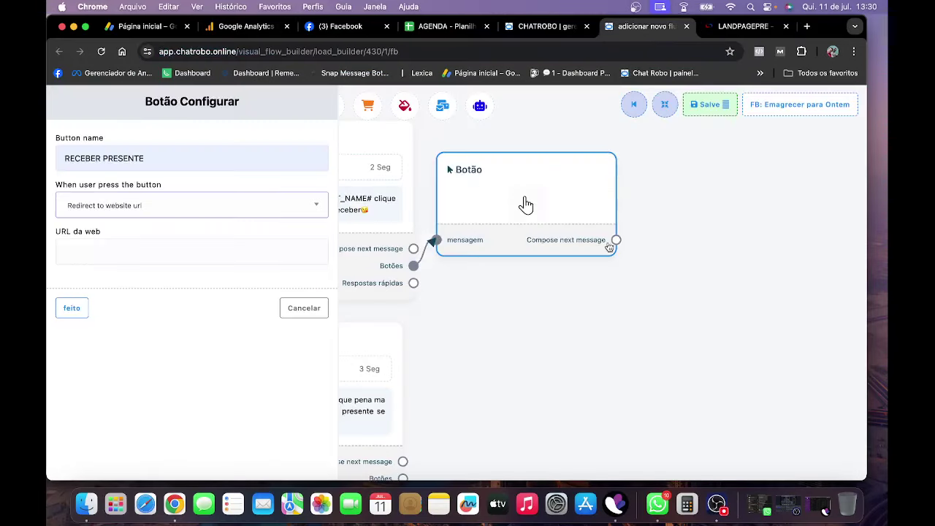
{"action": "left_click", "coordinate": [214, 246]}
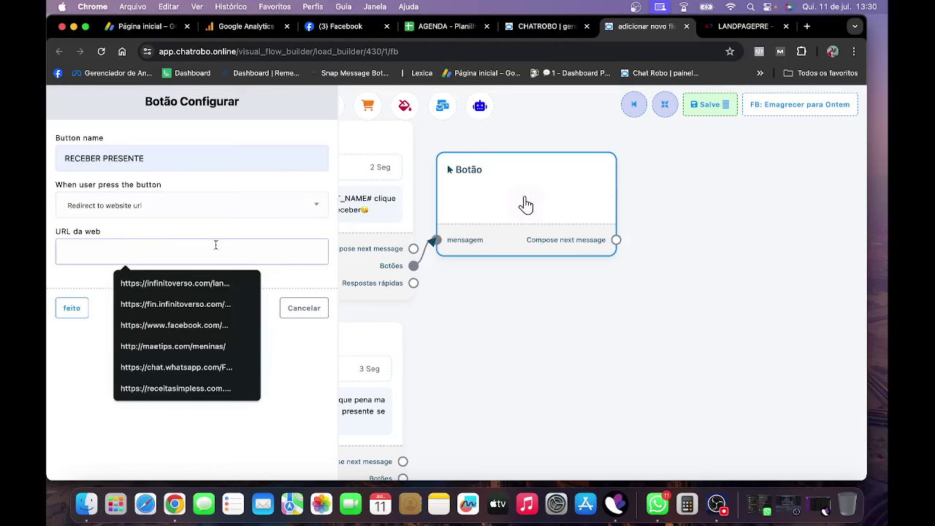
{"action": "type", "text": "https://infinitoverso.com/landpagepres"}
{"action": "left_click", "coordinate": [71, 307]}
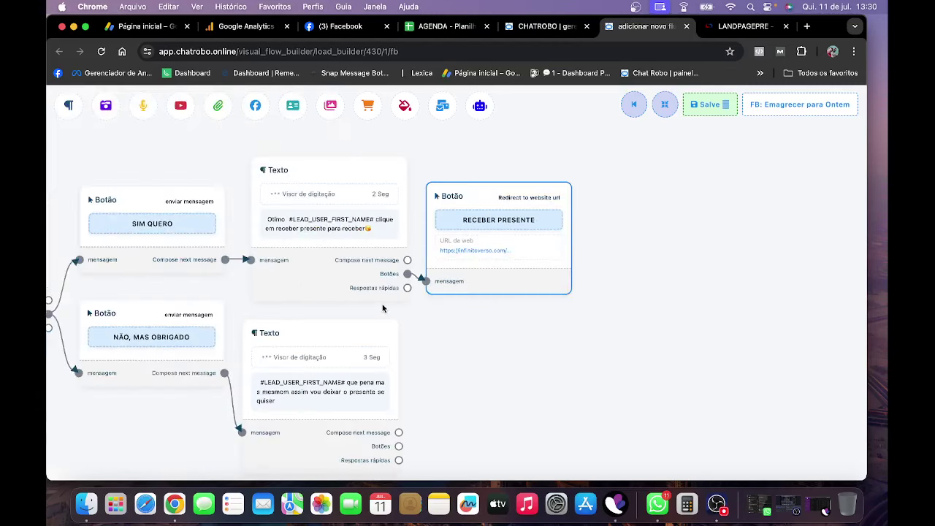
Attach a button block to the "que pena" text message of the NÃO, MAS OBRIGADO branch and open its settings
{"action": "scroll", "coordinate": [383, 308], "scroll_direction": "up", "scroll_amount": 3}
{"action": "scroll", "coordinate": [469, 376], "scroll_direction": "down", "scroll_amount": 4}
{"action": "scroll", "coordinate": [377, 252], "scroll_direction": "down", "scroll_amount": 3}
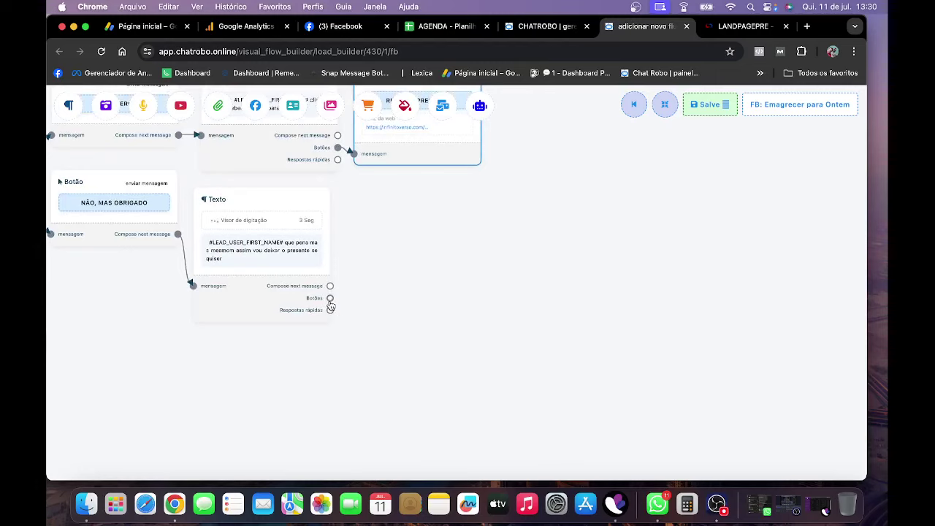
{"action": "left_click_drag", "start_coordinate": [330, 301], "coordinate": [413, 264]}
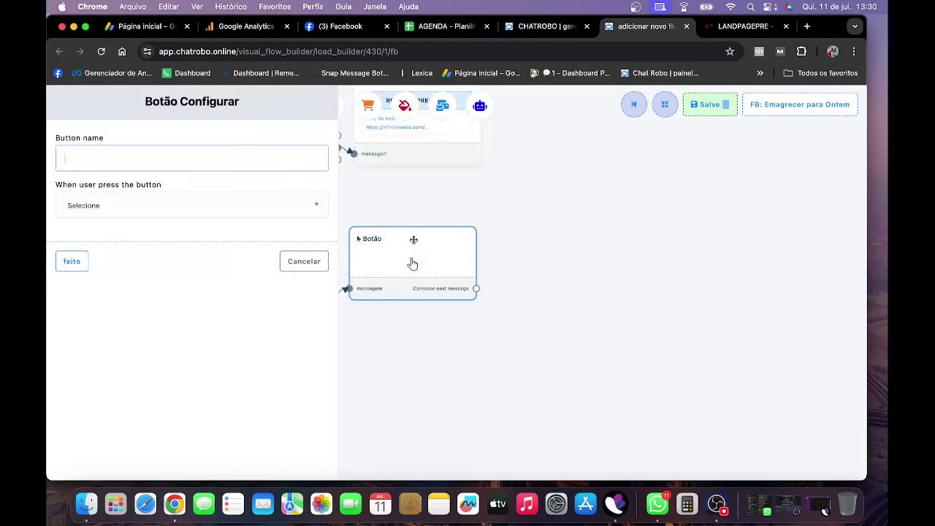
{"action": "left_click", "coordinate": [113, 200]}
{"action": "left_click", "coordinate": [107, 339]}
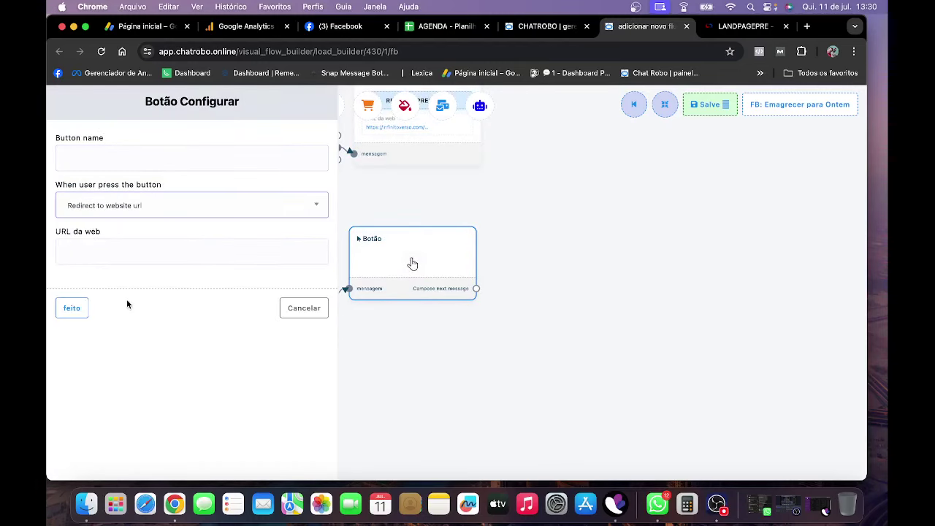
{"action": "left_click", "coordinate": [133, 261]}
{"action": "left_click", "coordinate": [139, 282]}
Name the button "VER PRESENTE", apply its settings, and save the flow
{"action": "left_click", "coordinate": [101, 162]}
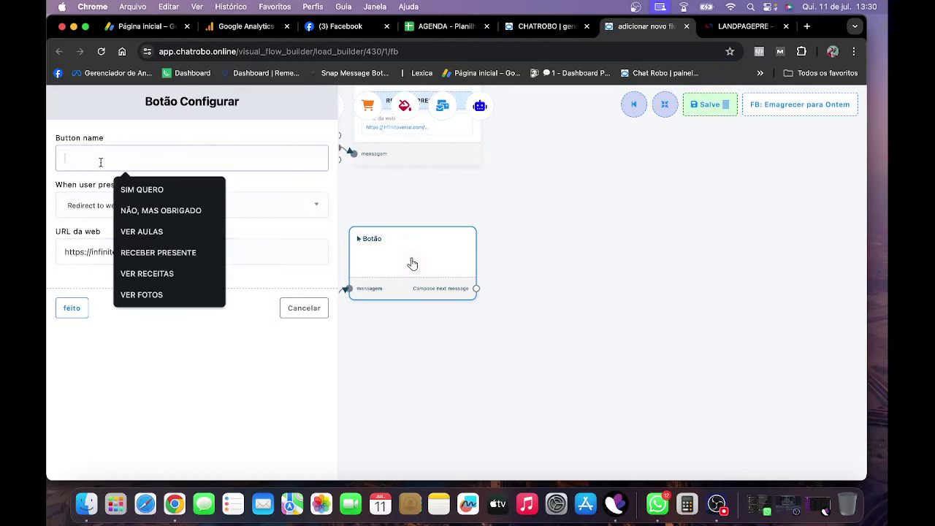
{"action": "type", "text": "Ver"}
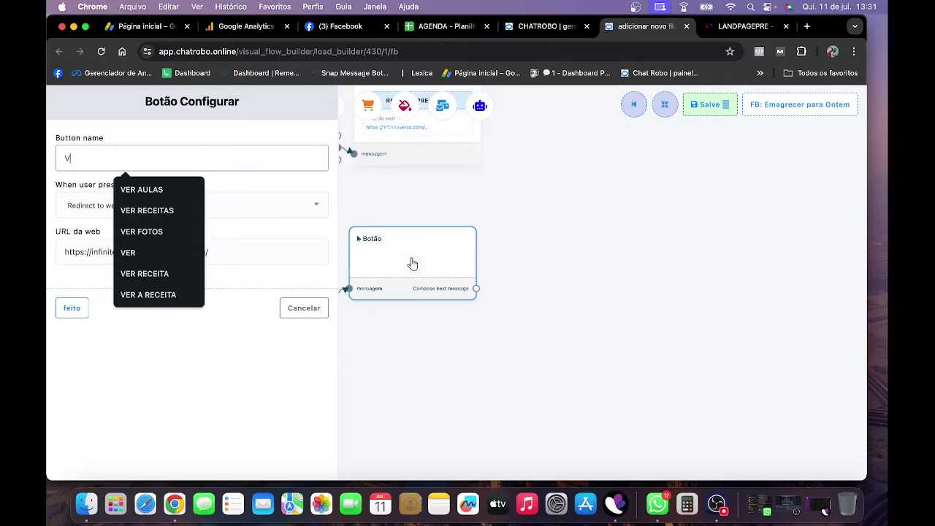
{"action": "key", "text": "Caps_Lock"}
{"action": "type", "text": "ER PRES"}
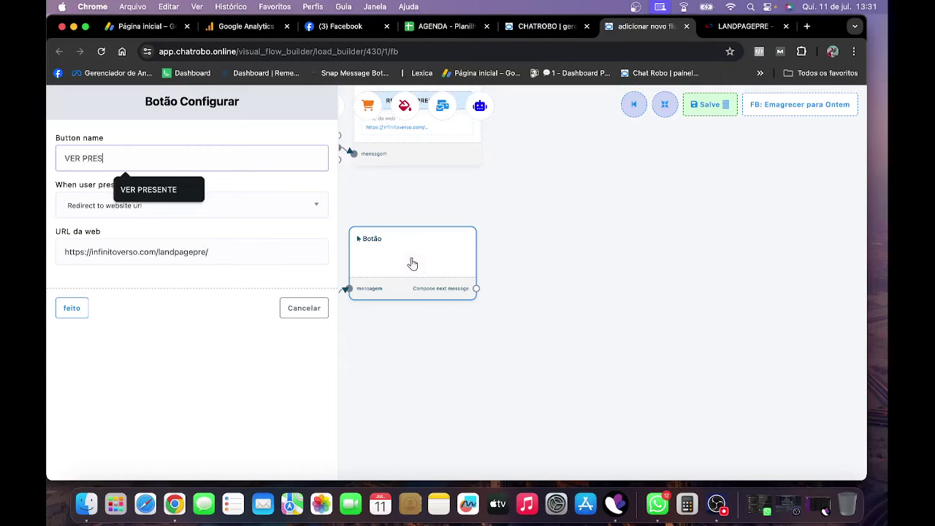
{"action": "type", "text": "ENTE"}
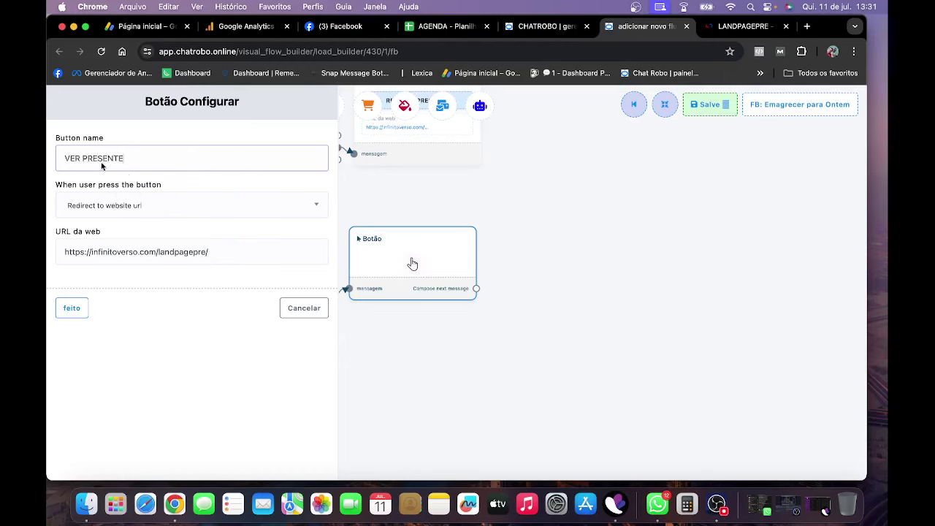
{"action": "left_click", "coordinate": [71, 307]}
{"action": "left_click", "coordinate": [712, 105]}
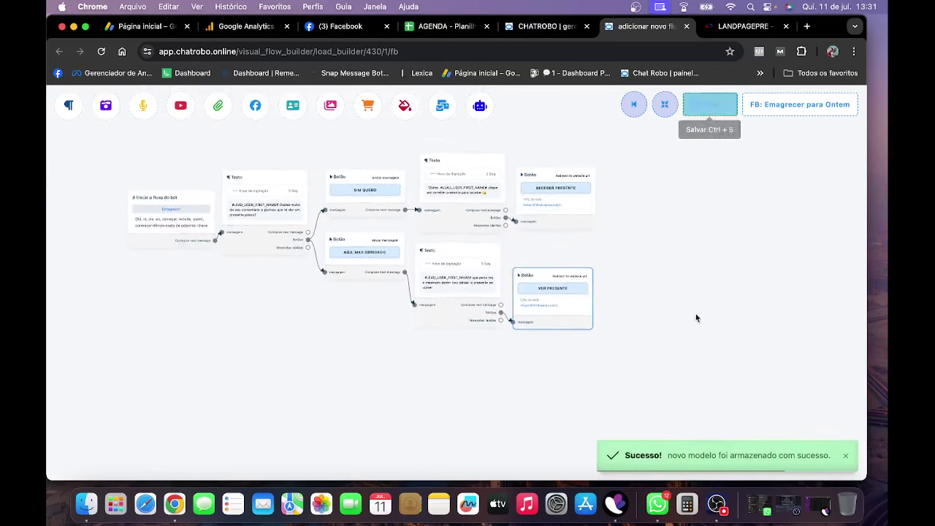
Leave the flow builder for the Facebook comment automation campaigns and open the full-page auto-reply setup for Emagrecer para Ontem
{"action": "left_click", "coordinate": [554, 28]}
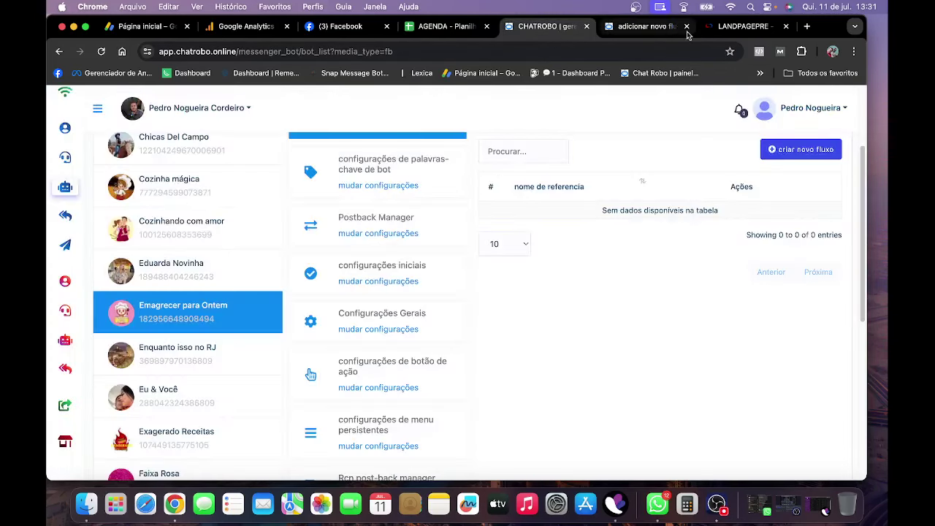
{"action": "left_click", "coordinate": [66, 218]}
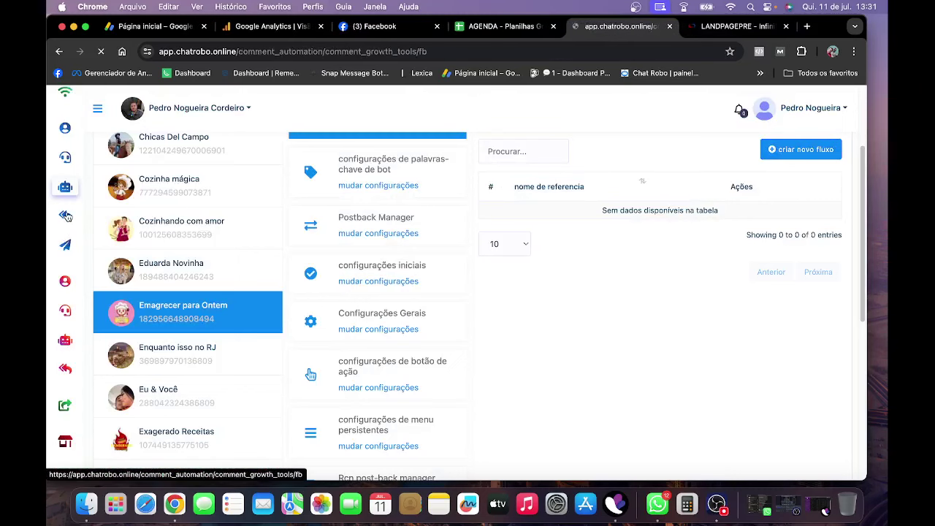
{"action": "left_click", "coordinate": [259, 228]}
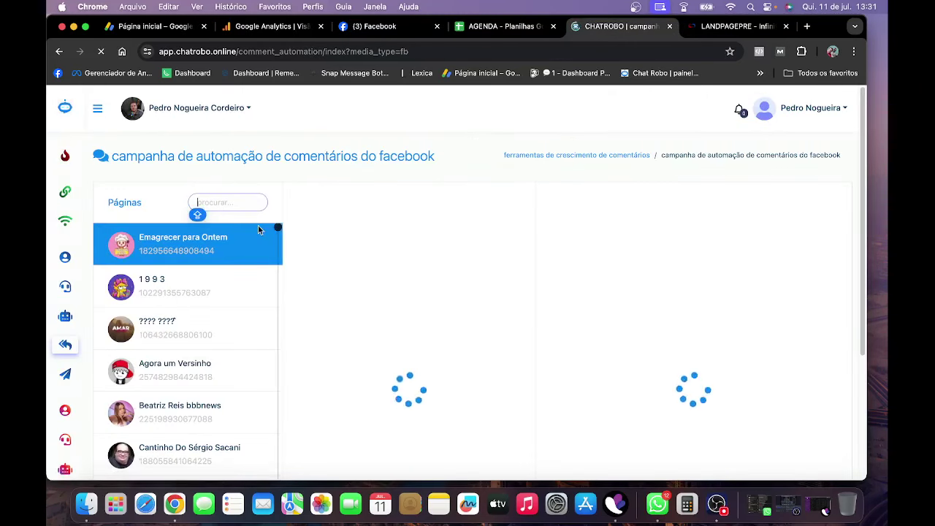
{"action": "scroll", "coordinate": [371, 334], "scroll_direction": "down", "scroll_amount": 3}
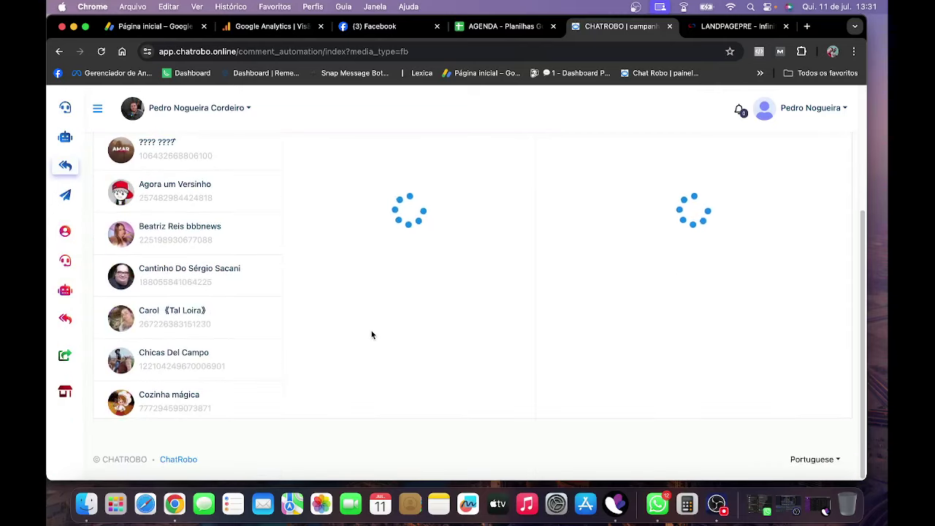
{"action": "scroll", "coordinate": [377, 404], "scroll_direction": "up", "scroll_amount": 3}
{"action": "scroll", "coordinate": [358, 385], "scroll_direction": "down", "scroll_amount": 2}
{"action": "left_click", "coordinate": [358, 376]}
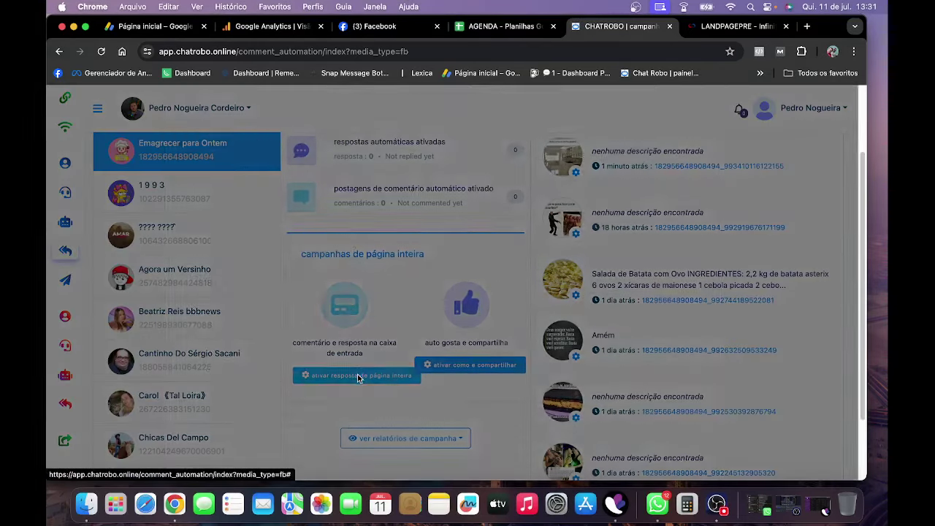
Enable sending replies to a user multiple times and liking comments as the page, and choose the generic message for everyone
{"action": "scroll", "coordinate": [466, 207], "scroll_direction": "down", "scroll_amount": 3}
{"action": "left_click", "coordinate": [463, 202]}
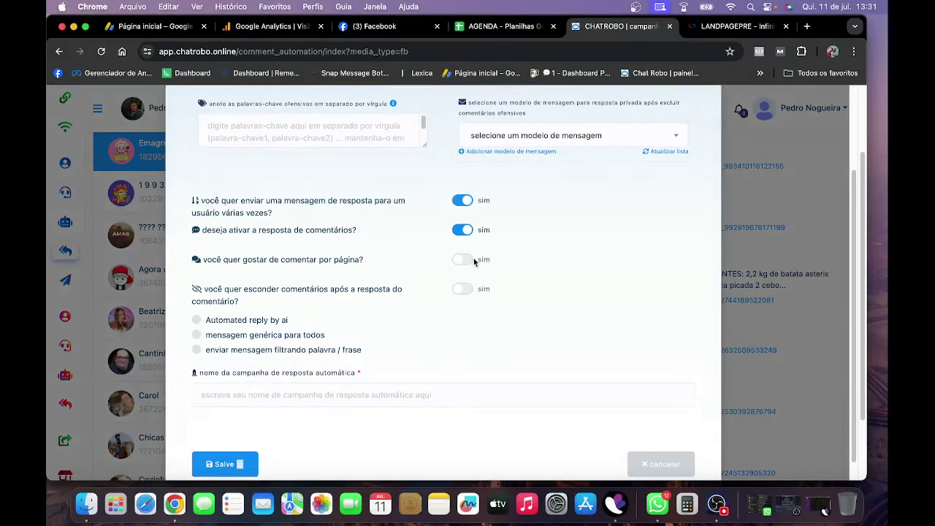
{"action": "left_click", "coordinate": [460, 265]}
{"action": "left_click", "coordinate": [241, 334]}
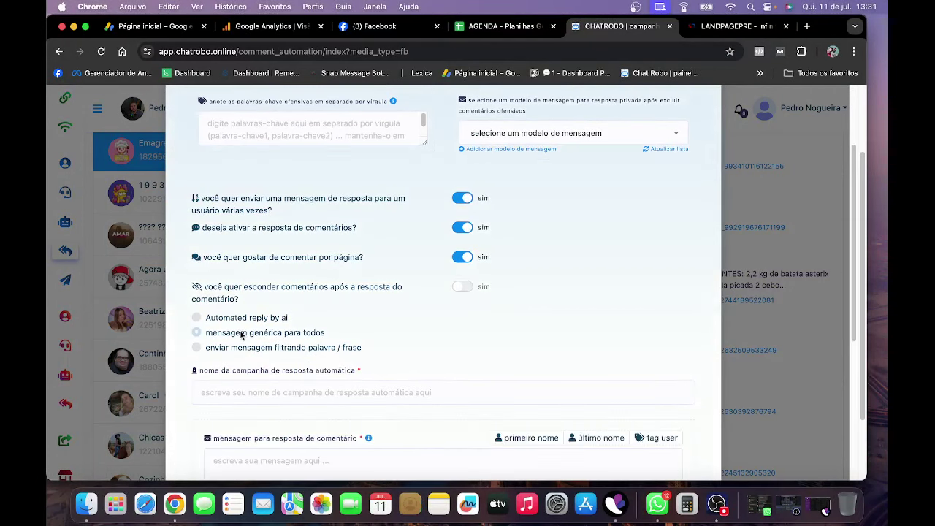
Name the auto-reply campaign "EMAGRECER"
{"action": "scroll", "coordinate": [302, 338], "scroll_direction": "down", "scroll_amount": 1}
{"action": "left_click", "coordinate": [288, 369]}
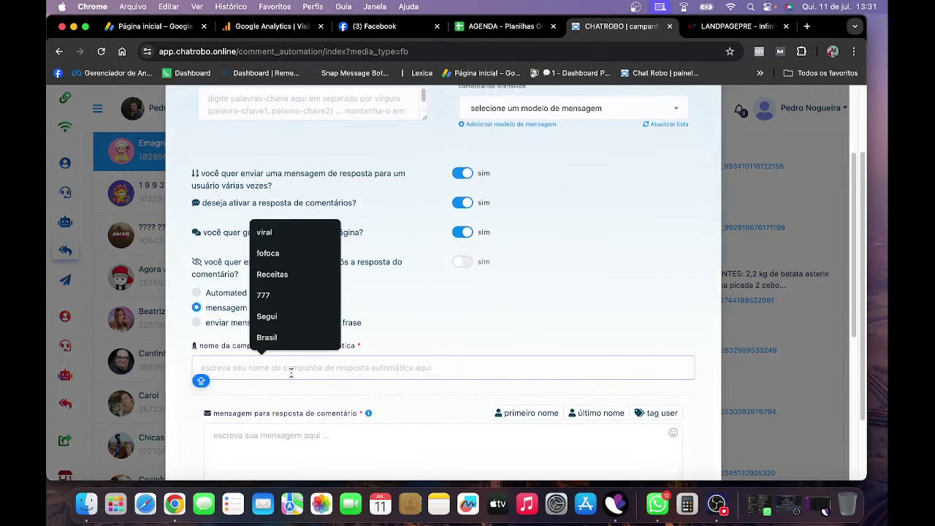
{"action": "type", "text": "EM"}
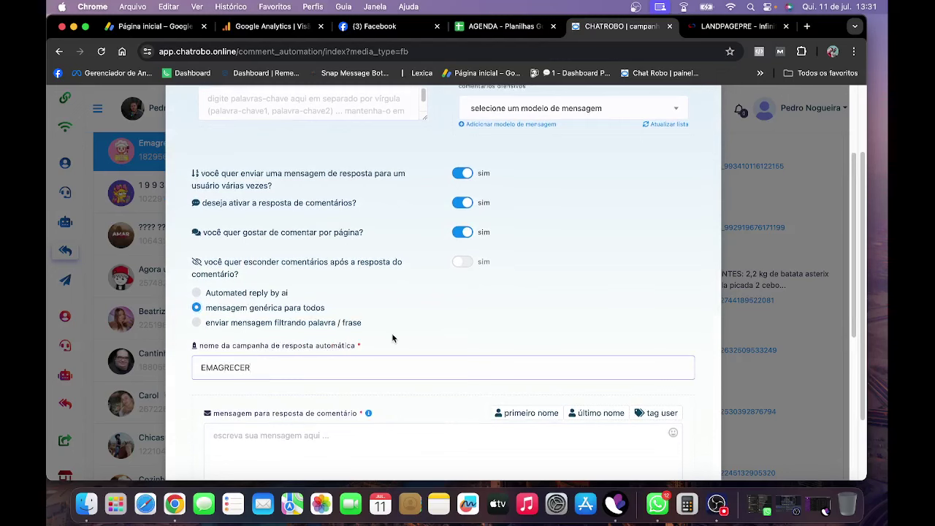
{"action": "type", "text": "AGRECER"}
Copy the entire text of comentarios.txt from the desktop into the campaign's comment reply message, closing the text file
{"action": "scroll", "coordinate": [392, 338], "scroll_direction": "down", "scroll_amount": 3}
{"action": "left_click", "coordinate": [319, 223]}
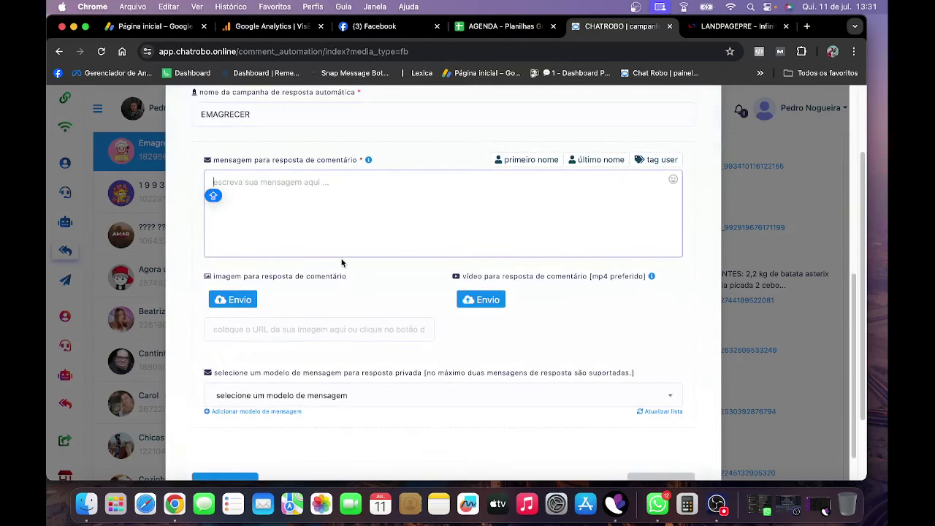
{"action": "mouse_move", "coordinate": [48, 520]}
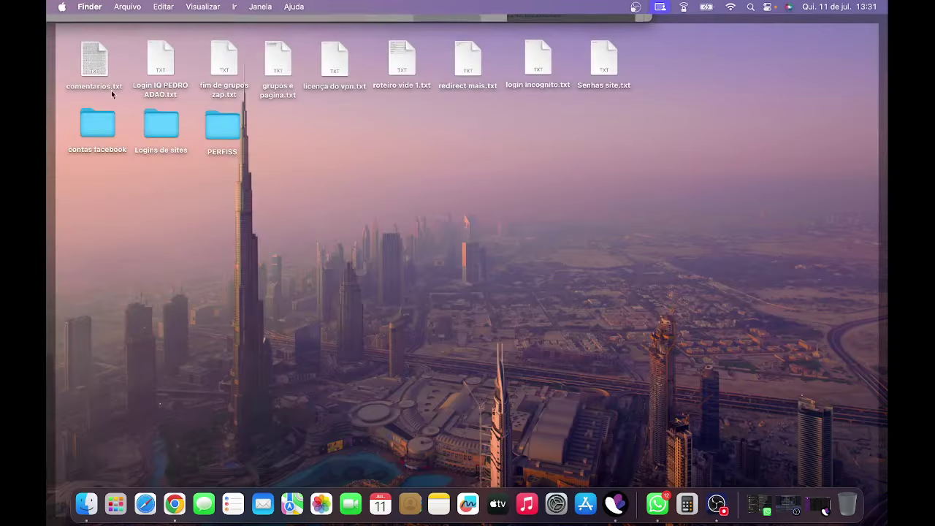
{"action": "left_click", "coordinate": [91, 56]}
{"action": "double_click", "coordinate": [91, 56]}
{"action": "double_click", "coordinate": [254, 149]}
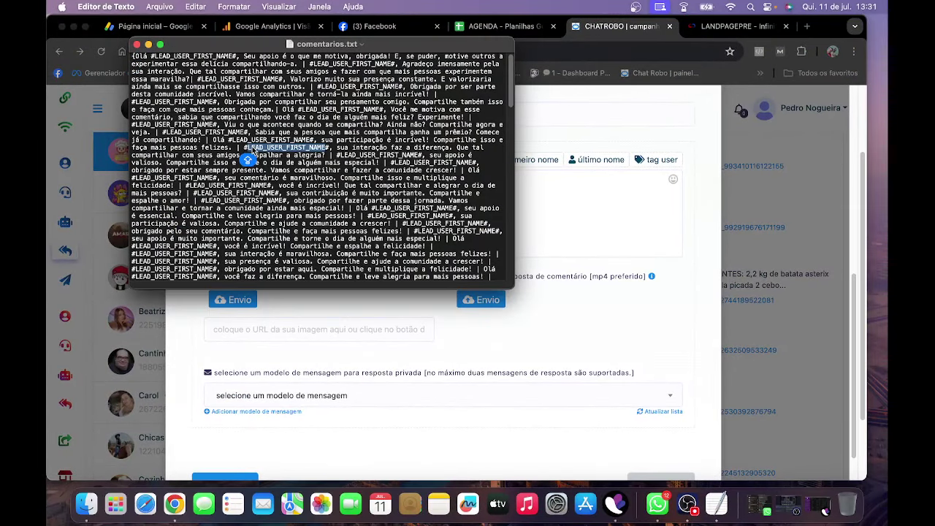
{"action": "key", "text": "cmd+a"}
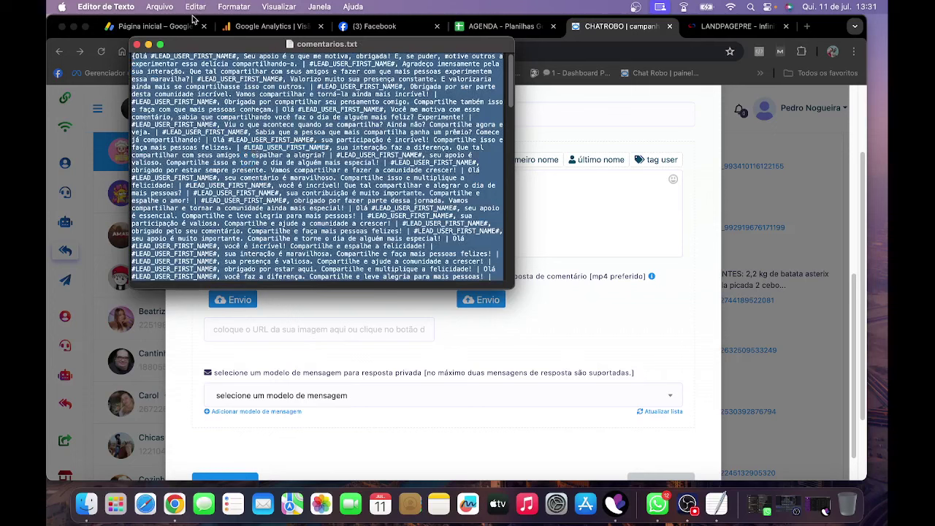
{"action": "left_click", "coordinate": [136, 44]}
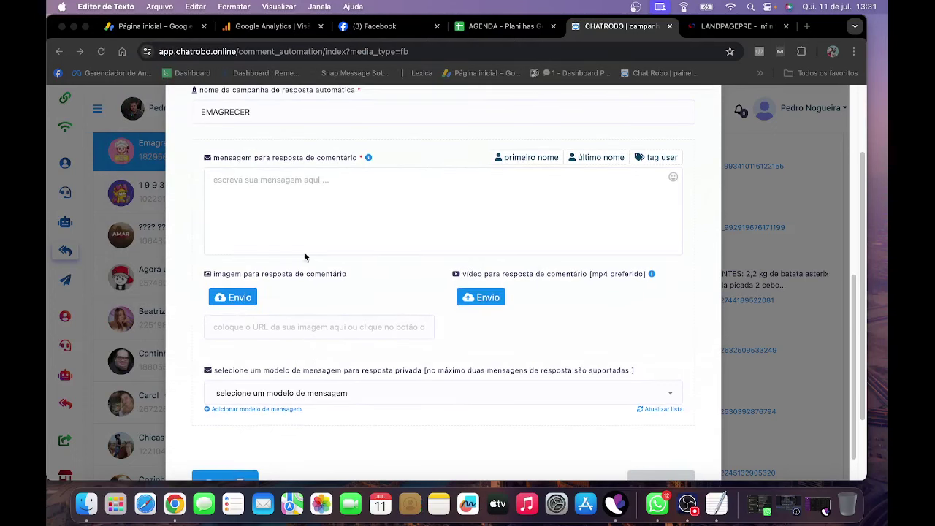
{"action": "left_click", "coordinate": [306, 191]}
{"action": "type", "text": "{Olá #LEAD_USER_FIRST_NAME#, Seu apoio é o que me motiva, obrigada! E, se puder, motive outros a experimentar essa delícia compartilhando-a. | #LEAD_USER_FIRST_NAME#, Agradeço imensamente pela sua interação. Que tal compartilhar com seus amigos e fazer com que mais pessoas experimentem essa maravilha?| #LEAD_USER_FIRST_NAME#, Valorizo muito sua presença constante. E valorizaria ainda mais se compartilhasse isso com outros. | #LEAD_USER_FIRST_NAME#, Obrigada por ser parte desta comunidade incrível. Vamos compartilhar e torná-la ainda mais incrível! | #LEAD_USER_FIRST_NAME#, Obrigada por compartilhar seu pensamento comigo."}
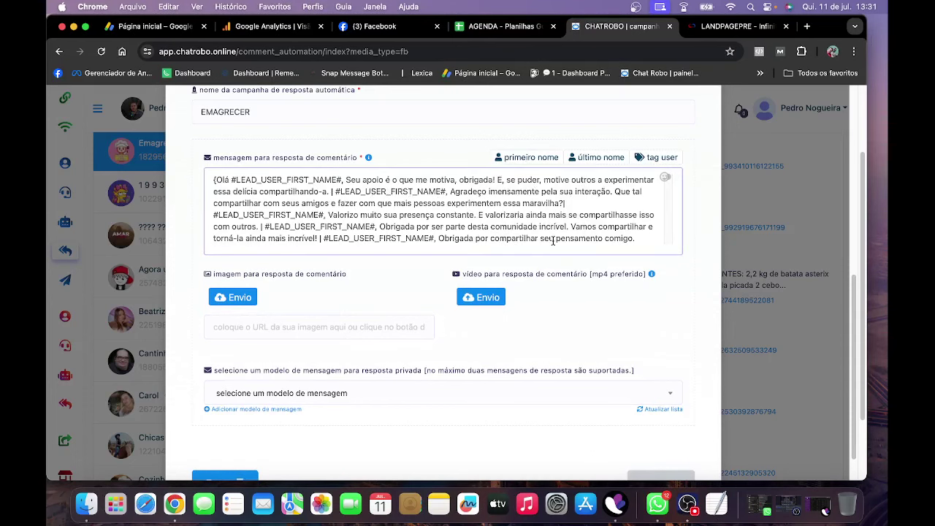
Select the "emagrecer" message template for the private reply, save the campaign, and dismiss the confirmation
{"action": "scroll", "coordinate": [391, 342], "scroll_direction": "down", "scroll_amount": 1}
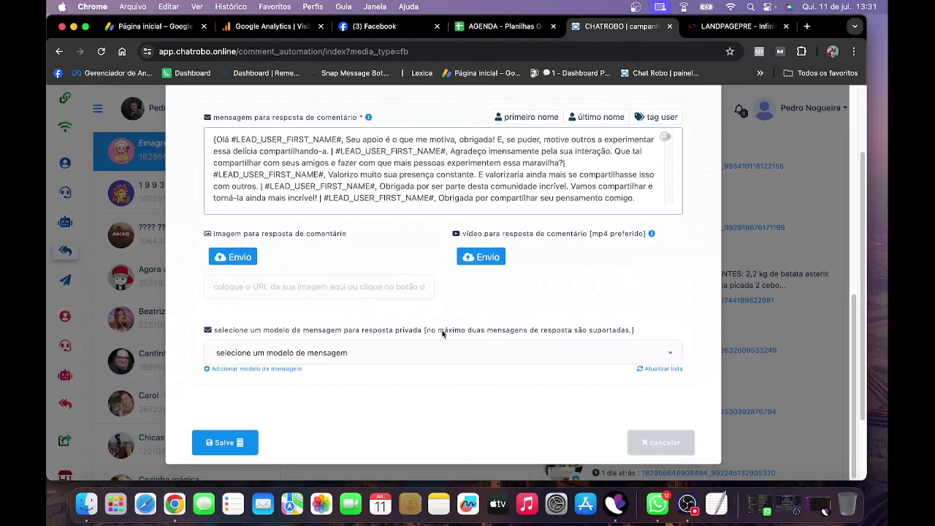
{"action": "left_click", "coordinate": [284, 356]}
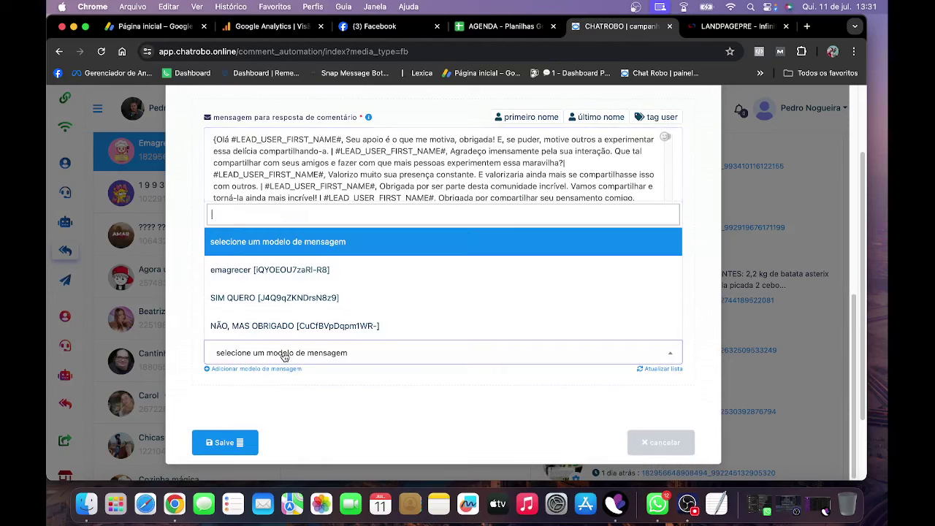
{"action": "left_click", "coordinate": [269, 270]}
{"action": "left_click", "coordinate": [221, 442]}
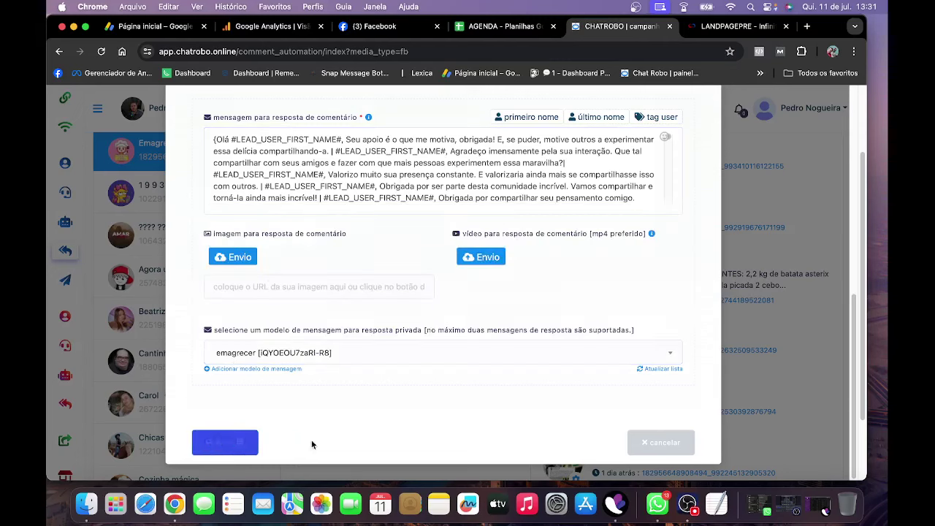
{"action": "left_click", "coordinate": [450, 357]}
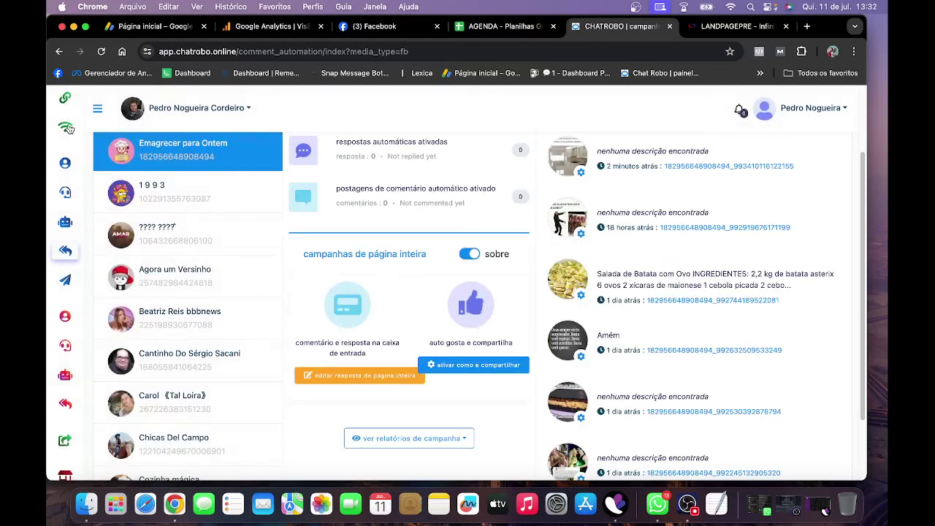
Open the "Emagrecer para Ontem" page on Facebook from ChatRobo's list of connected accounts
{"action": "left_click", "coordinate": [65, 100]}
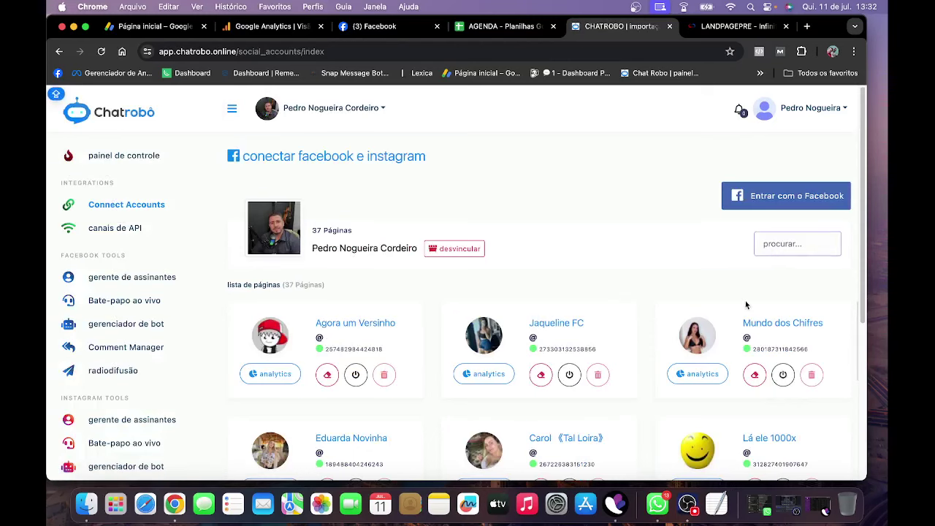
{"action": "scroll", "coordinate": [763, 427], "scroll_direction": "down", "scroll_amount": 5}
{"action": "left_click", "coordinate": [764, 443]}
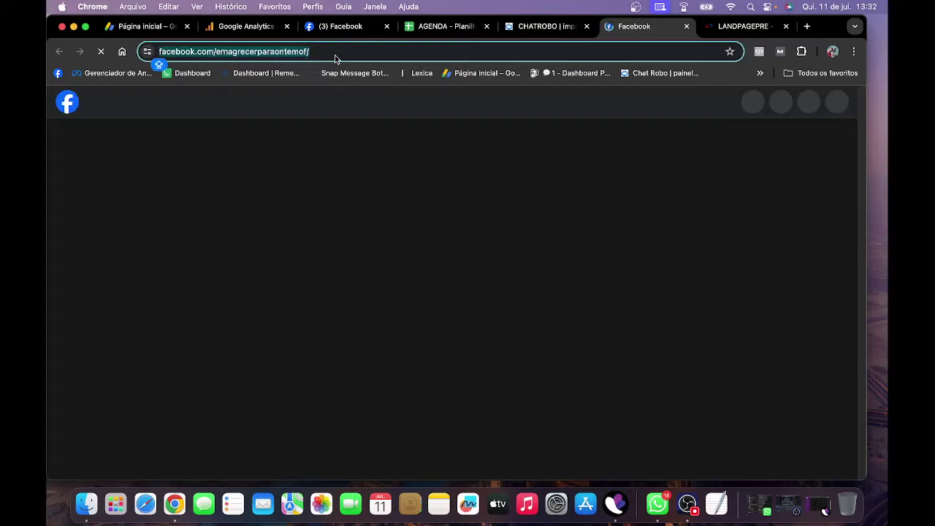
Switch to Incogniton and start the fourth browser profile in the "PERFIS PARA POSTAR NAS PAGINAS" group
{"action": "left_click", "coordinate": [814, 504]}
{"action": "left_click", "coordinate": [107, 161]}
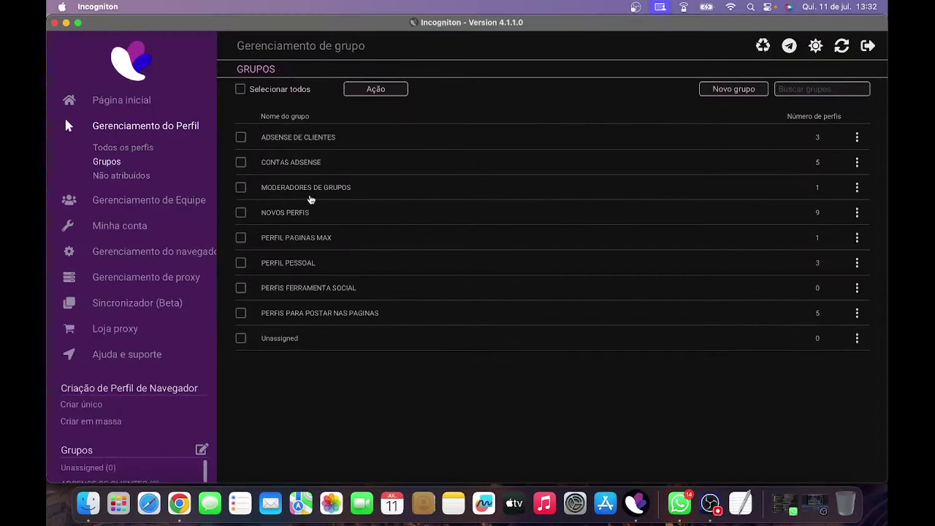
{"action": "left_click", "coordinate": [304, 288]}
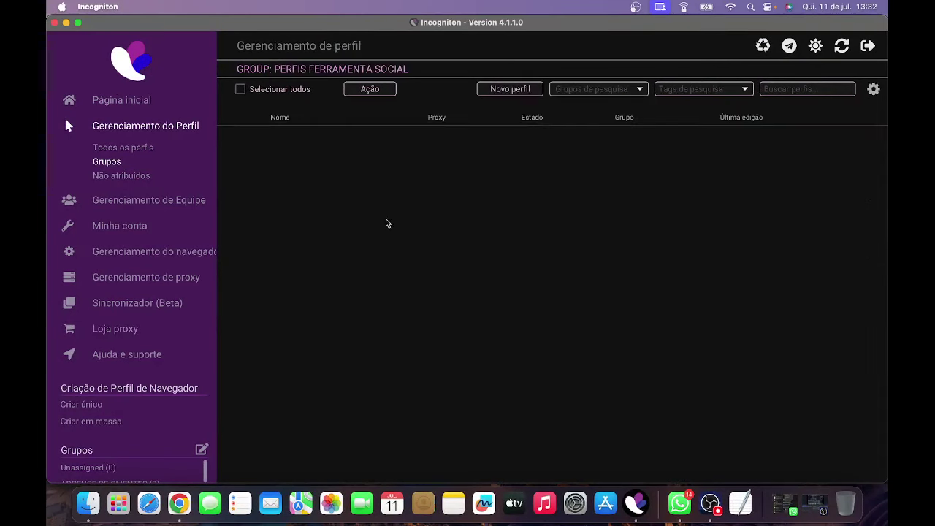
{"action": "left_click", "coordinate": [117, 162]}
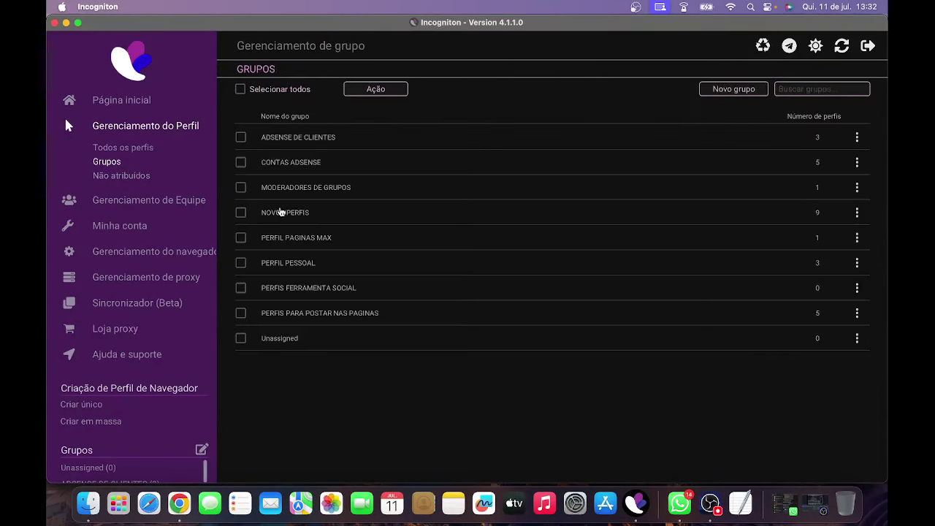
{"action": "left_click", "coordinate": [298, 312]}
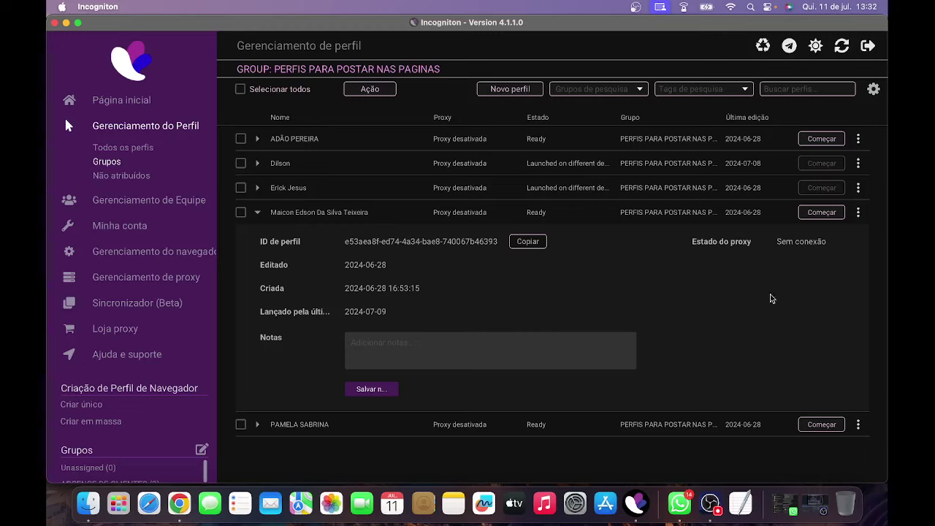
{"action": "left_click", "coordinate": [862, 213]}
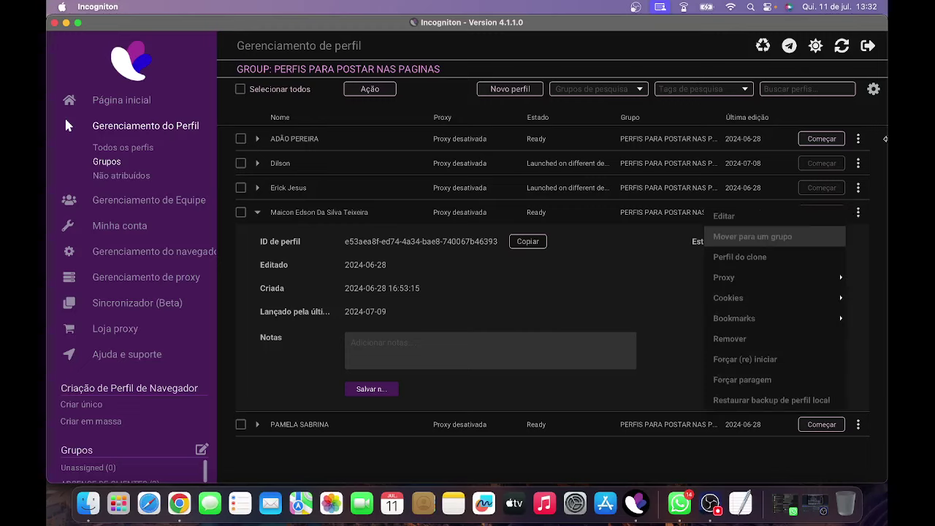
{"action": "left_click", "coordinate": [340, 219]}
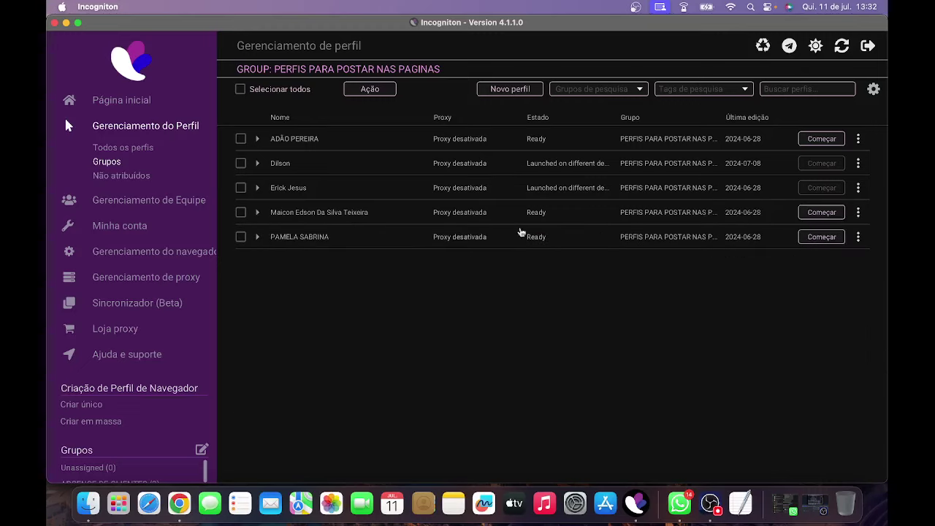
{"action": "left_click", "coordinate": [823, 213]}
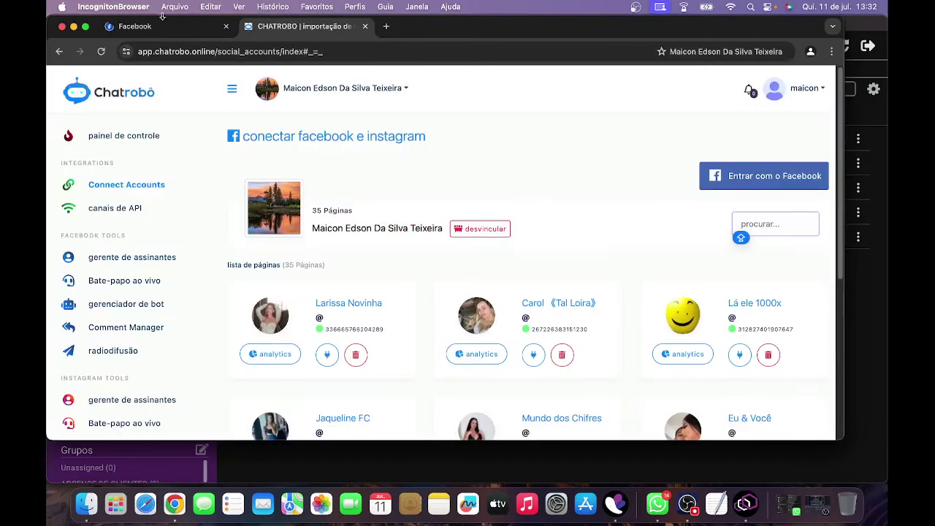
Load facebook.com/emagrecerparaontemof/ in the launched profile's Facebook tab
{"action": "left_click", "coordinate": [162, 21]}
{"action": "left_click", "coordinate": [317, 50]}
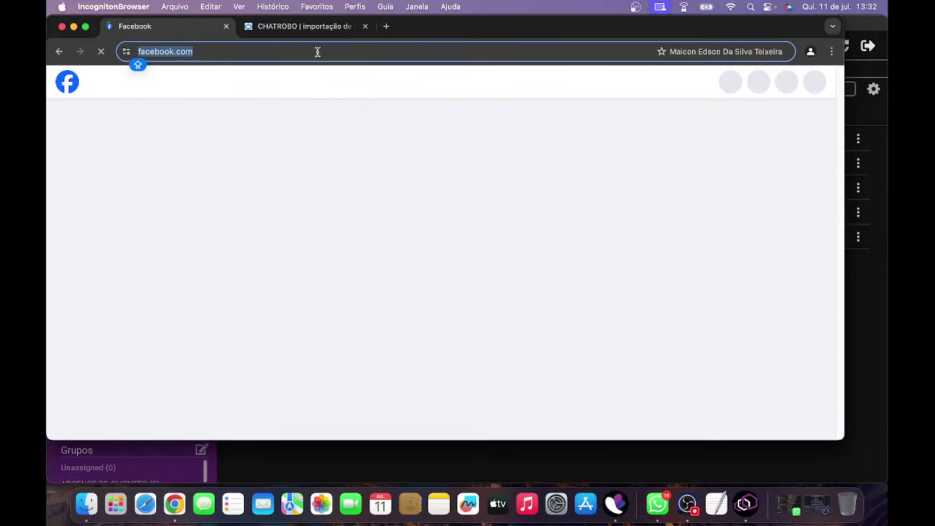
{"action": "type", "text": "https://www.facebook.com/emagrecerparaontemof/"}
{"action": "key", "text": "Return"}
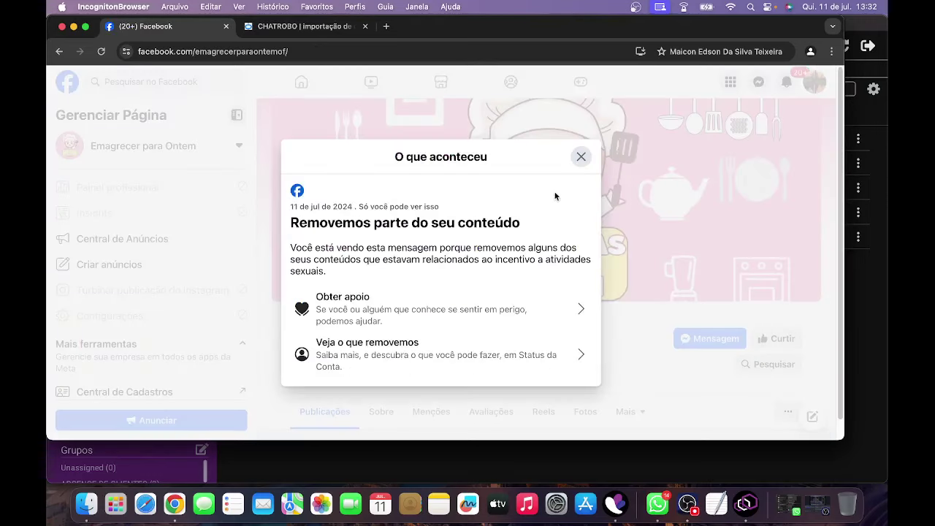
Dismiss the removed-content notices and close the page's enlarged cover photo
{"action": "left_click", "coordinate": [582, 157]}
{"action": "left_click", "coordinate": [582, 157]}
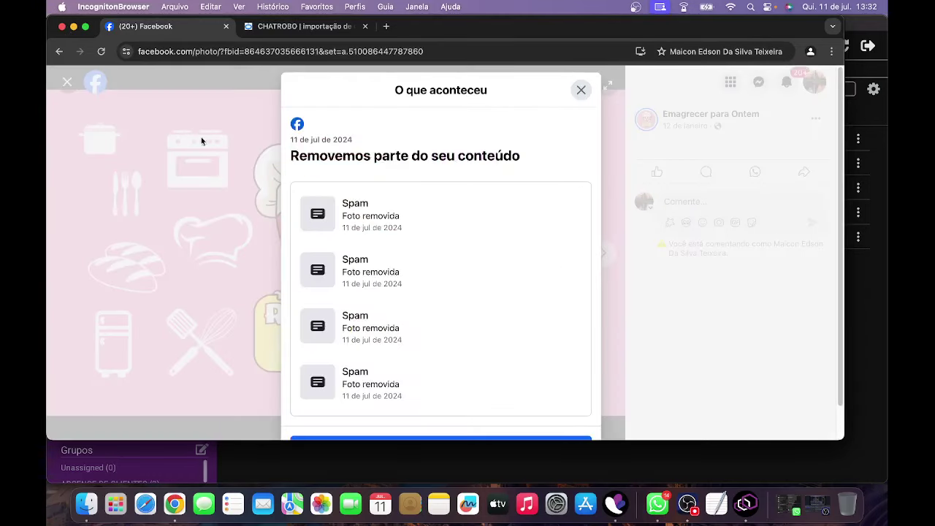
{"action": "scroll", "coordinate": [495, 219], "scroll_direction": "down", "scroll_amount": 2}
{"action": "left_click", "coordinate": [125, 95]}
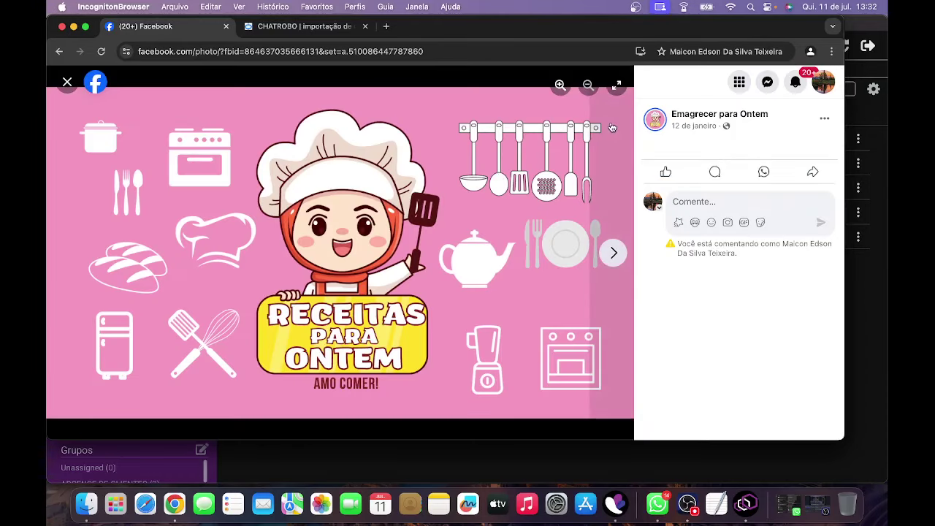
{"action": "left_click", "coordinate": [66, 81]}
Post the comment "OI" on the page's "O que eu posso fazer pra te deixar feliz?" post
{"action": "scroll", "coordinate": [568, 337], "scroll_direction": "down", "scroll_amount": 6}
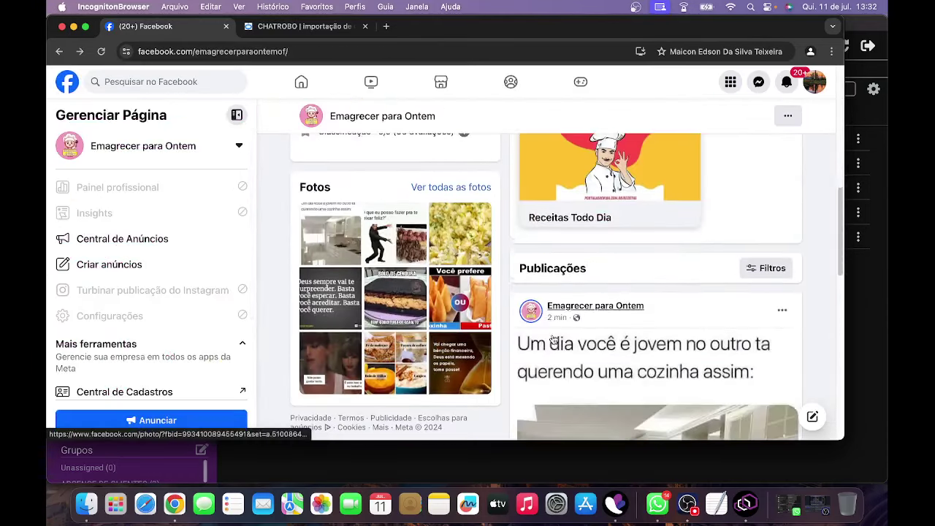
{"action": "scroll", "coordinate": [567, 337], "scroll_direction": "down", "scroll_amount": 10}
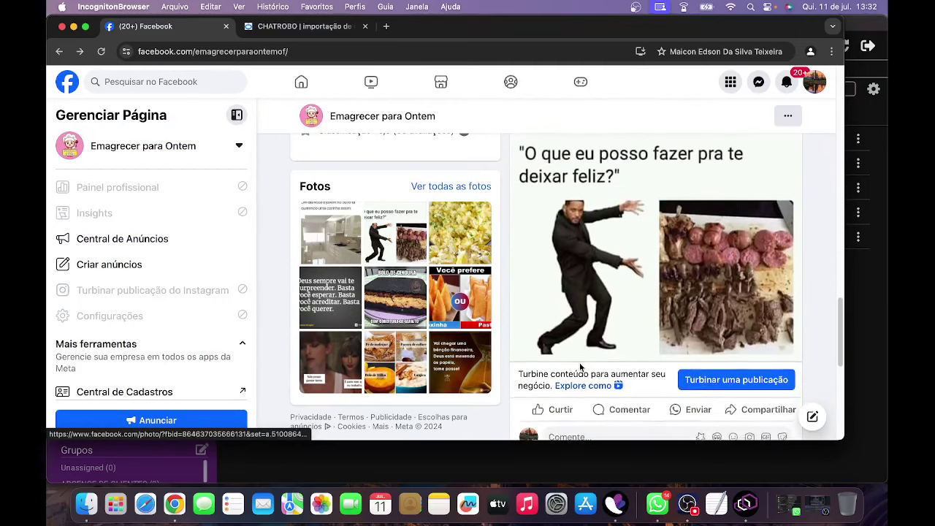
{"action": "left_click", "coordinate": [582, 216]}
{"action": "type", "text": "Oi"}
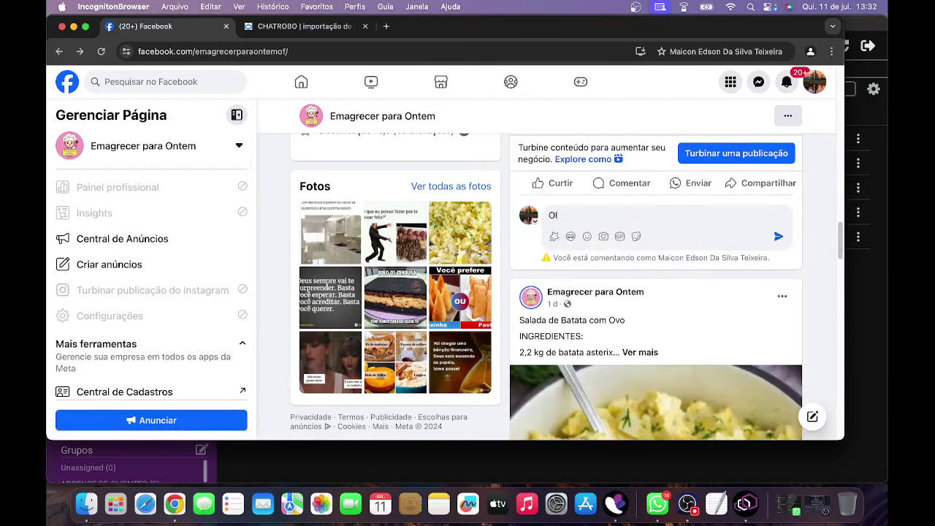
{"action": "key", "text": "Return"}
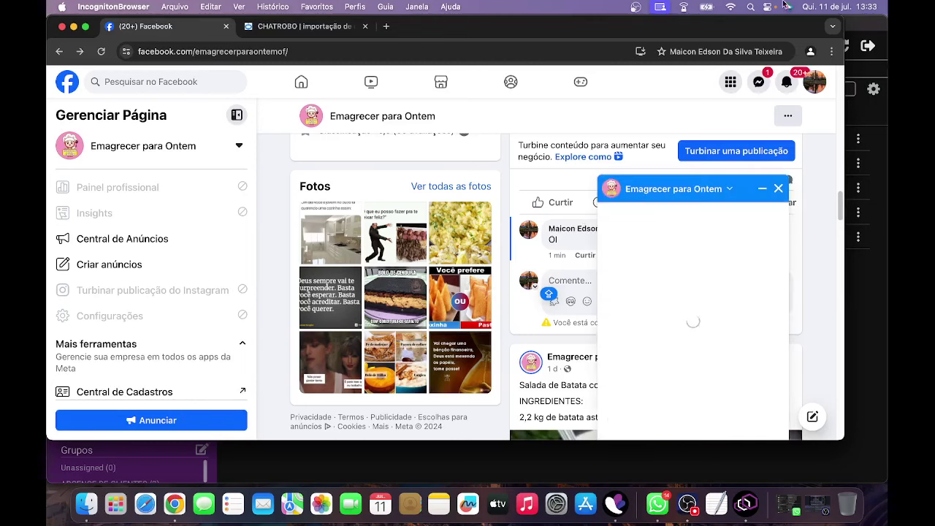
Read through the bot's automatic private reply and its answer options in the "Emagrecer para Ontem" chat
{"action": "scroll", "coordinate": [682, 298], "scroll_direction": "up", "scroll_amount": 3}
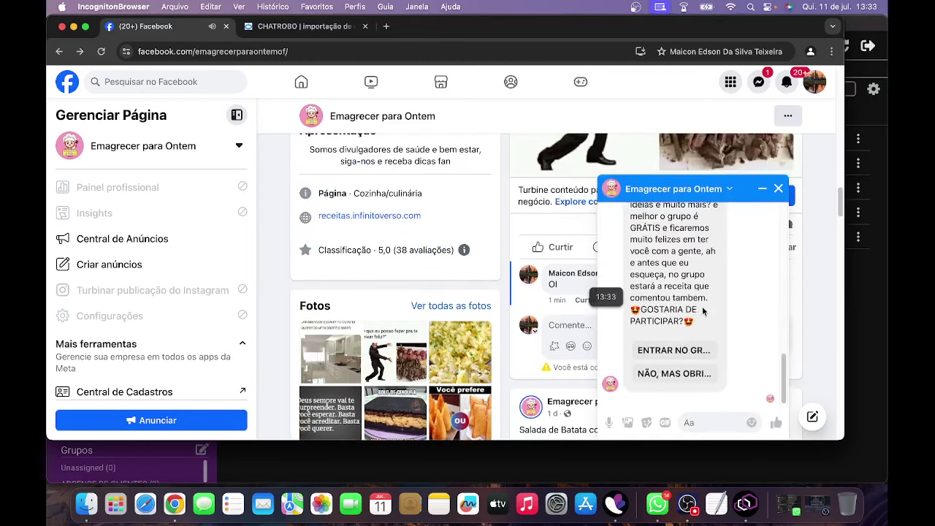
{"action": "left_click", "coordinate": [739, 300]}
{"action": "scroll", "coordinate": [740, 321], "scroll_direction": "down", "scroll_amount": 2}
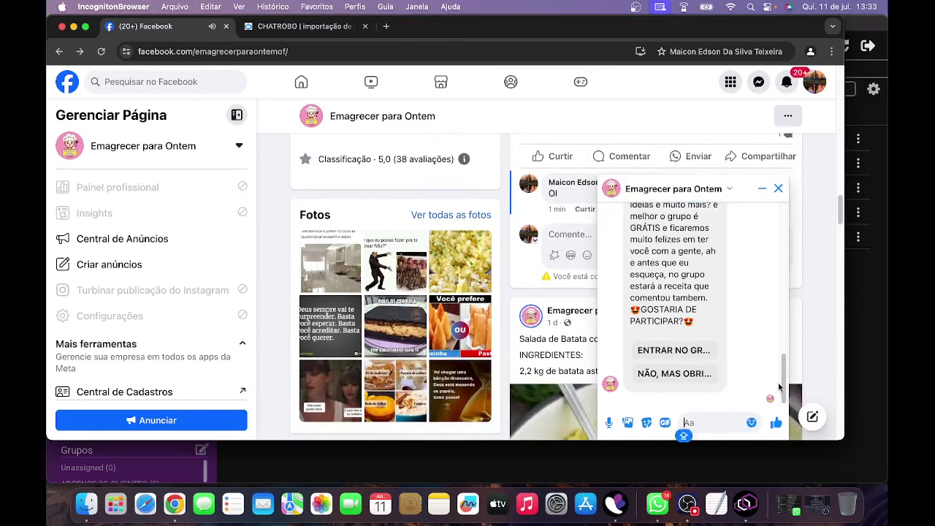
{"action": "left_click_drag", "start_coordinate": [782, 385], "coordinate": [783, 325]}
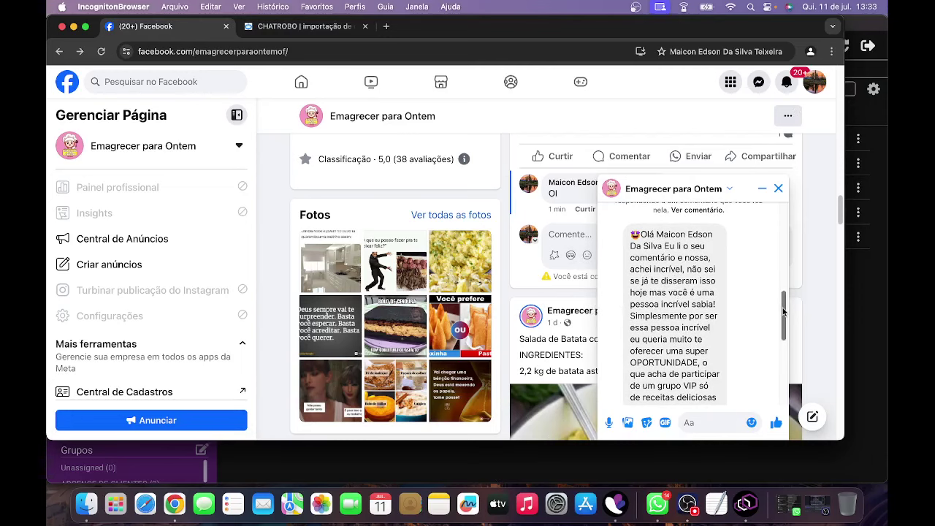
{"action": "left_click_drag", "start_coordinate": [784, 309], "coordinate": [779, 332]}
{"action": "scroll", "coordinate": [778, 332], "scroll_direction": "down", "scroll_amount": 4}
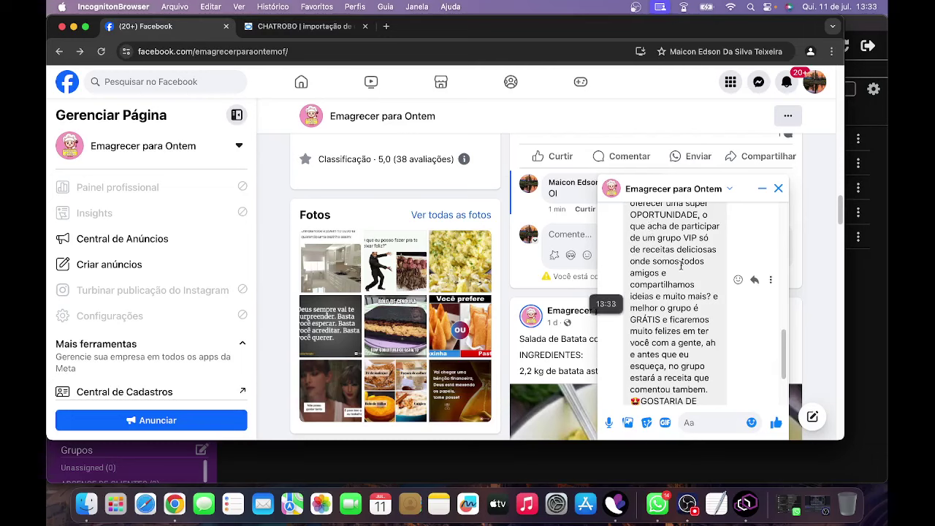
{"action": "scroll", "coordinate": [657, 292], "scroll_direction": "up", "scroll_amount": 1}
{"action": "scroll", "coordinate": [687, 350], "scroll_direction": "down", "scroll_amount": 5}
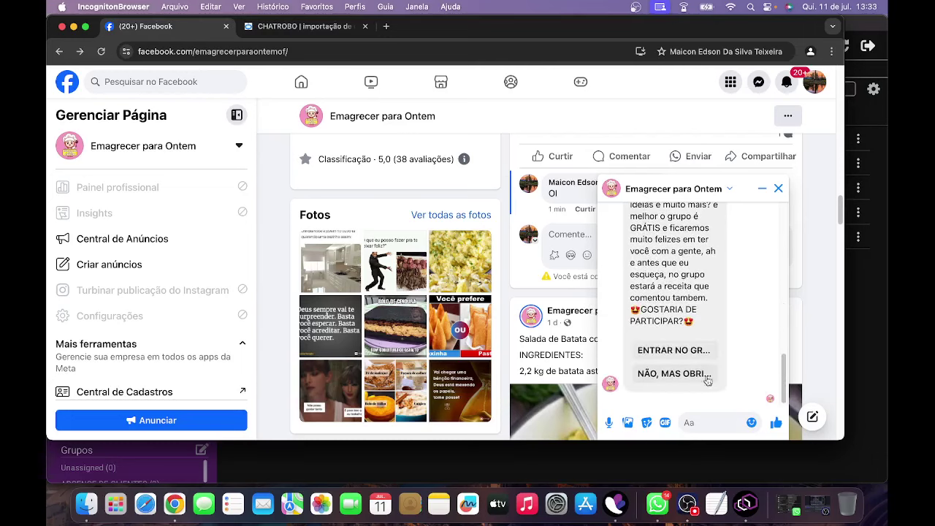
Answer the bot with "ENTRAR NO GRUPO", check the WhatsApp group link it sends, and close that invitation and the chat
{"action": "left_click", "coordinate": [673, 351]}
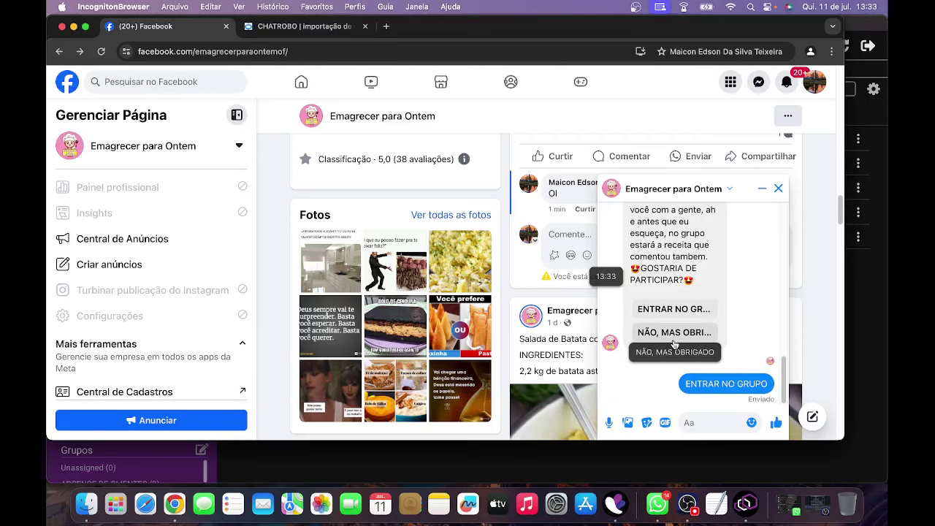
{"action": "left_click", "coordinate": [681, 350]}
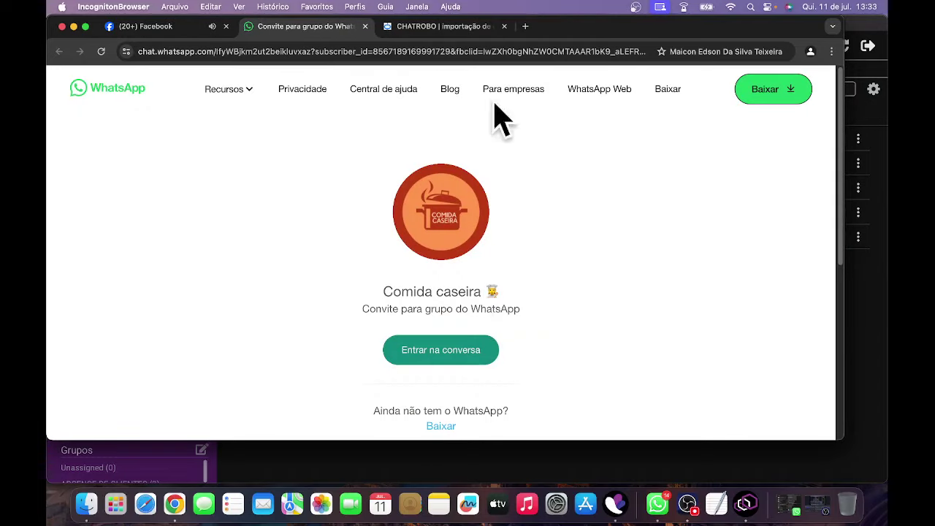
{"action": "left_click", "coordinate": [365, 26]}
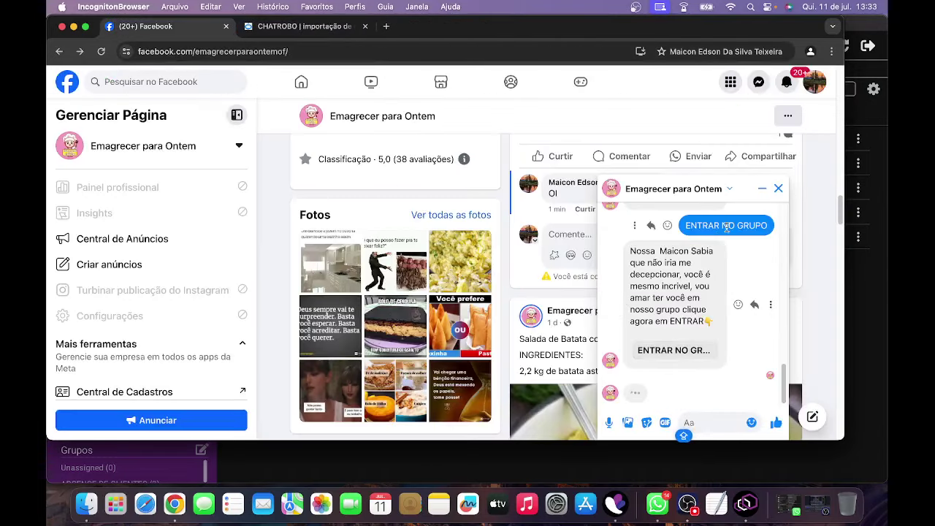
{"action": "left_click", "coordinate": [778, 188]}
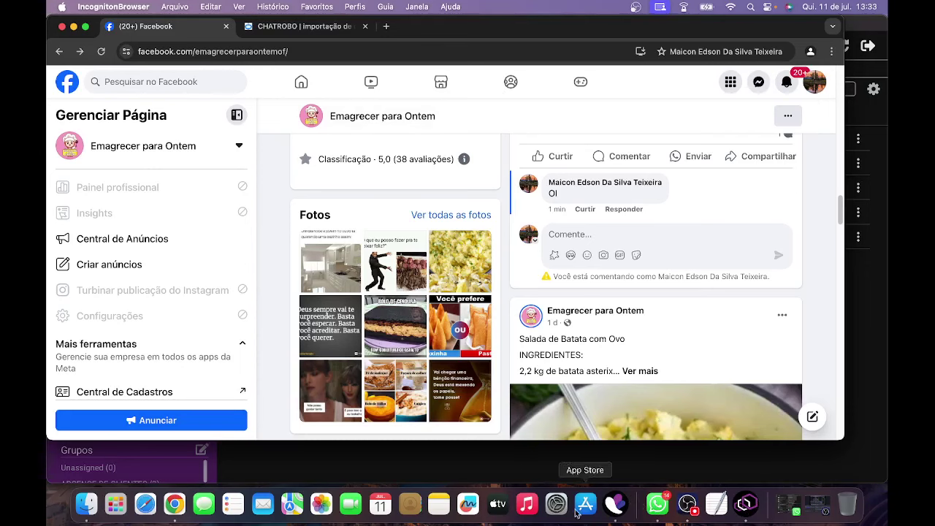
Switch to Chrome and open the "Receitas Viral" page on Facebook from ChatRobo's connected pages
{"action": "left_click", "coordinate": [180, 518]}
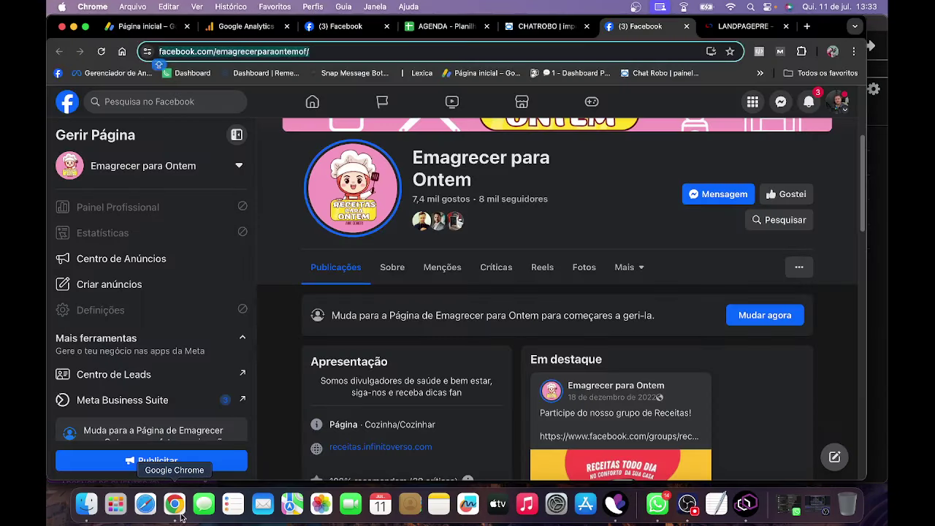
{"action": "left_click", "coordinate": [562, 26]}
{"action": "scroll", "coordinate": [588, 274], "scroll_direction": "down", "scroll_amount": 3}
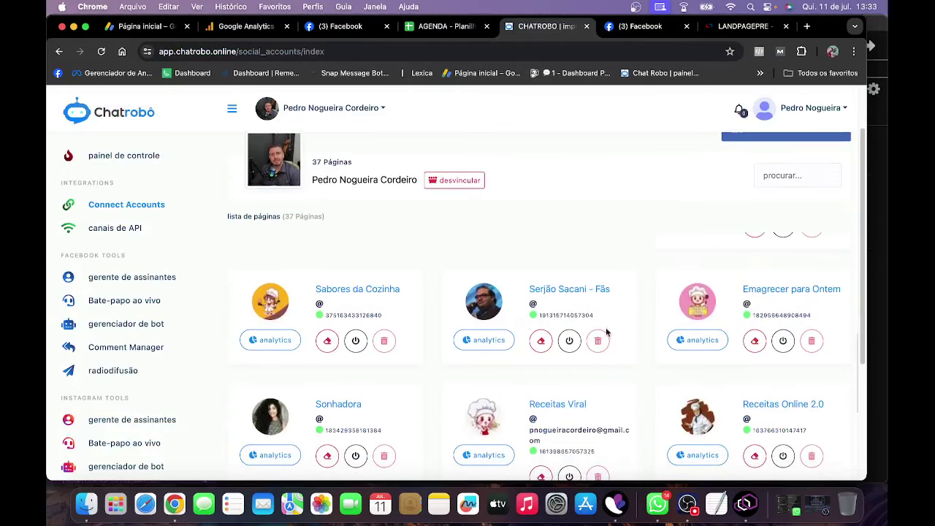
{"action": "right_click", "coordinate": [561, 290]}
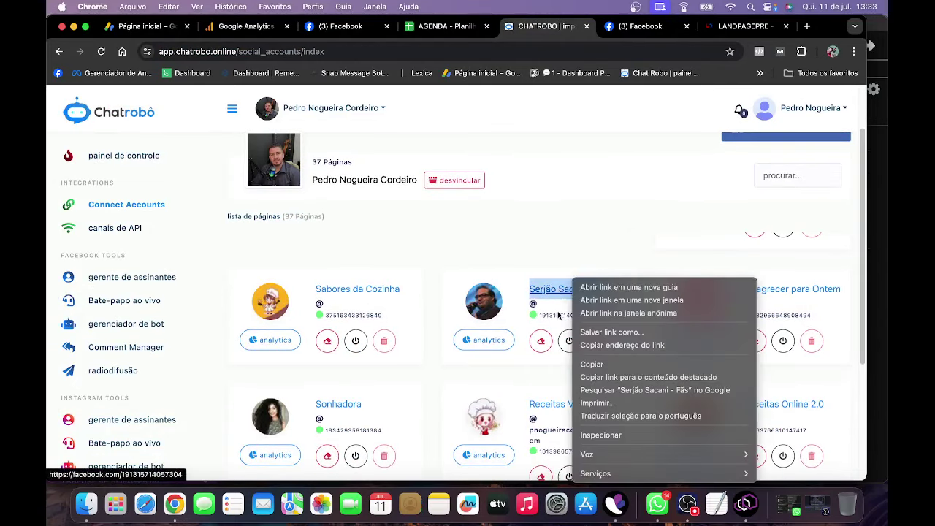
{"action": "left_click", "coordinate": [502, 372]}
{"action": "scroll", "coordinate": [522, 370], "scroll_direction": "down", "scroll_amount": 1}
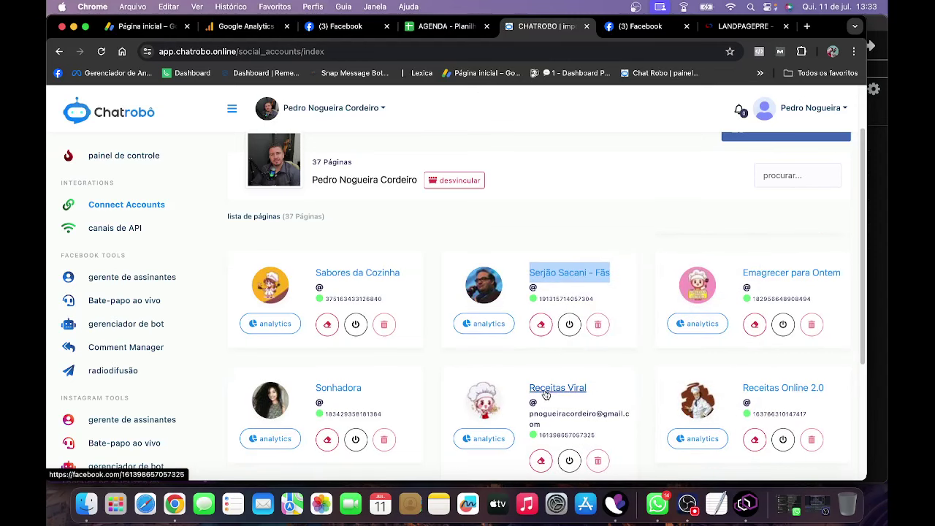
{"action": "scroll", "coordinate": [546, 395], "scroll_direction": "down", "scroll_amount": 2}
{"action": "left_click", "coordinate": [553, 313]}
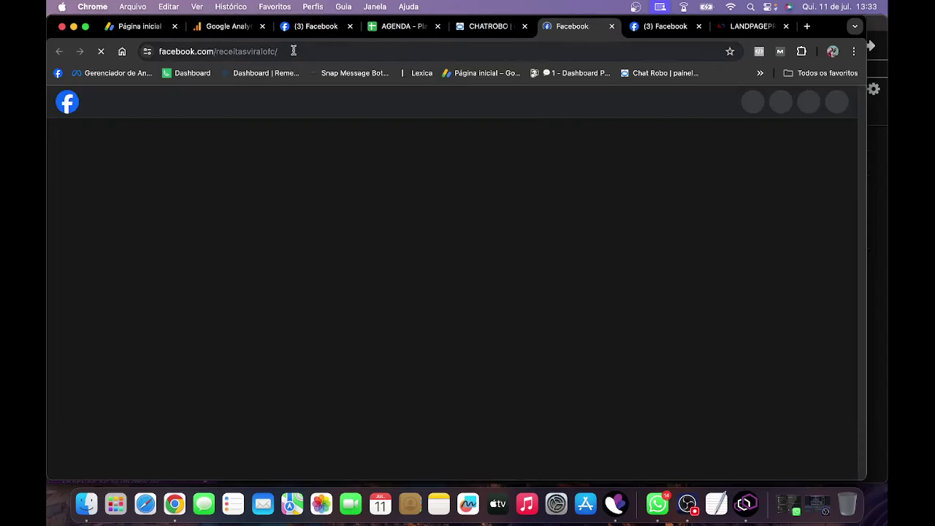
Select the "Receitas Viral" page's address and switch back to the Incogniton browser window
{"action": "left_click", "coordinate": [294, 50]}
{"action": "key", "text": "super+Tab"}
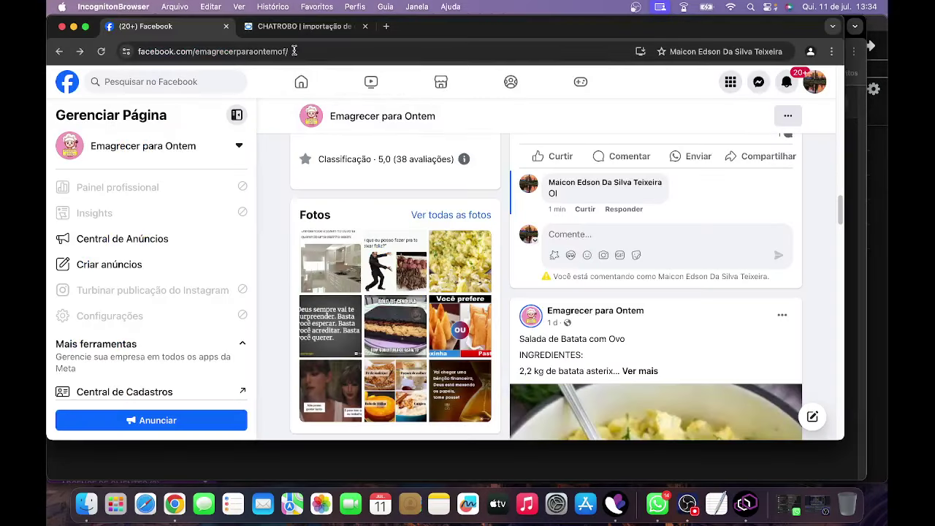
{"action": "key", "text": "super+Tab"}
{"action": "key", "text": "super+Tab"}
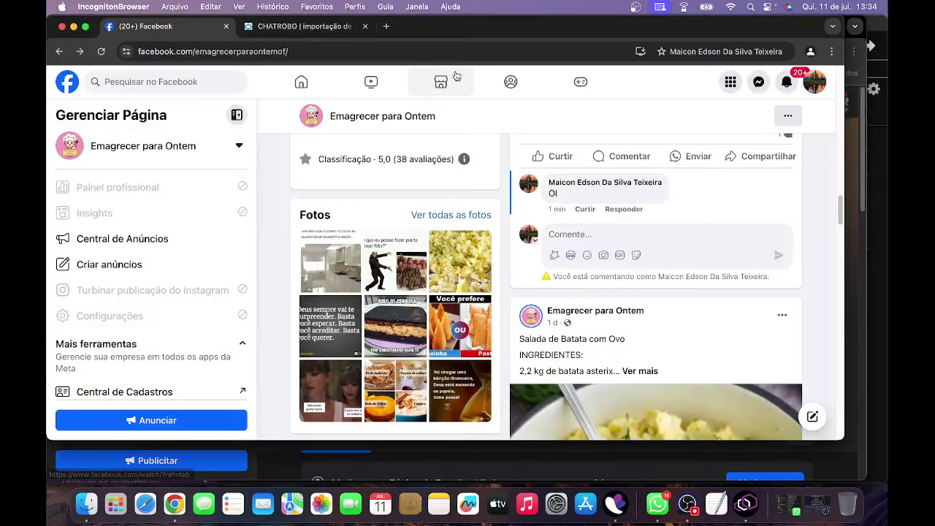
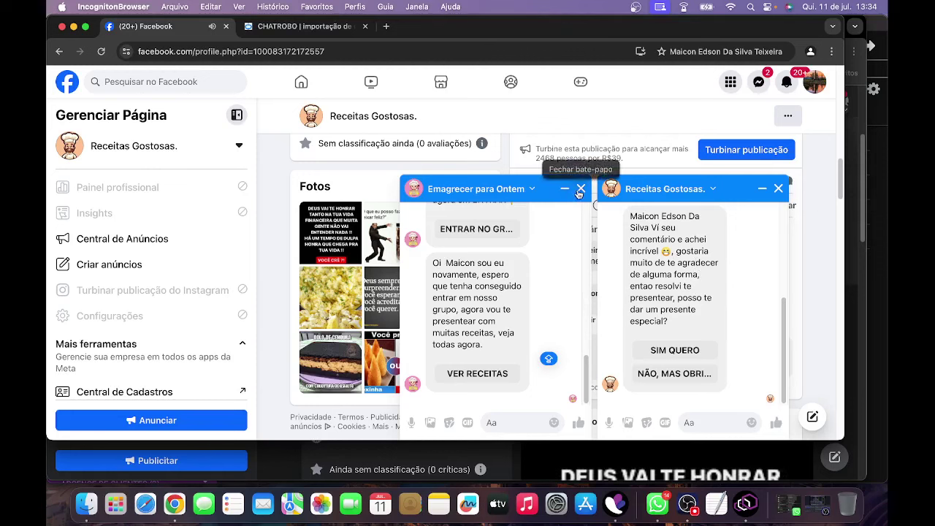
Dismiss the "Emagrecer para Ontem" chat and answer "SIM QUERO" to the "Receitas Gostosas." bot
{"action": "left_click", "coordinate": [562, 189]}
{"action": "left_click", "coordinate": [679, 350]}
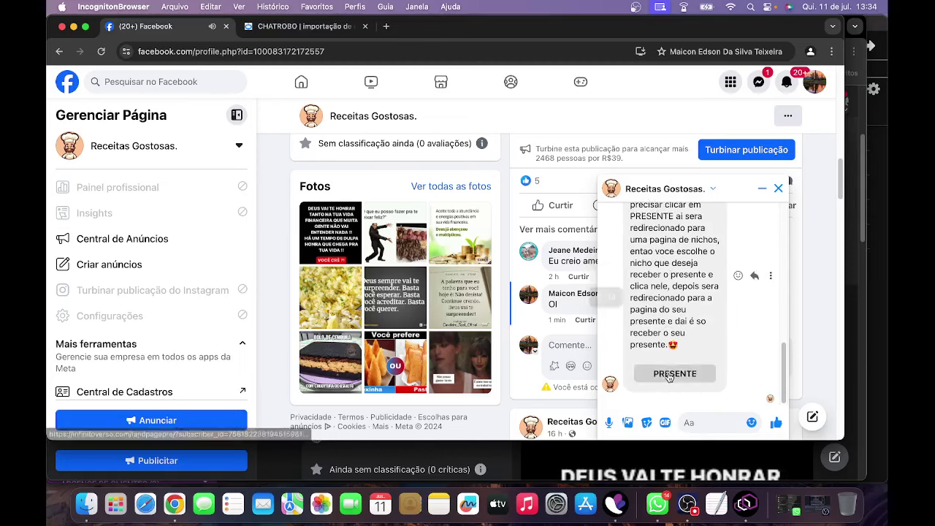
Open the gift landing page through the bot's "PRESENTE" option and accept the site's cookies
{"action": "left_click", "coordinate": [668, 376]}
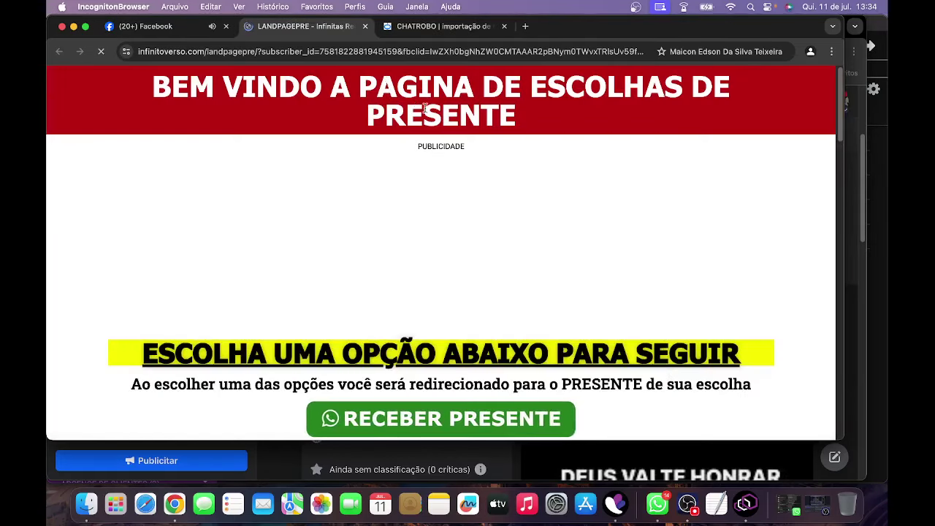
{"action": "scroll", "coordinate": [551, 184], "scroll_direction": "down", "scroll_amount": 3}
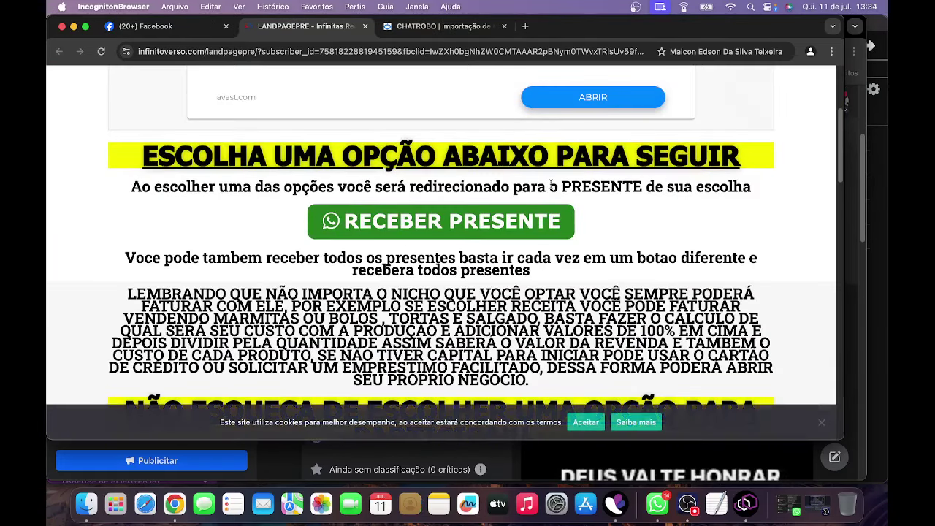
{"action": "scroll", "coordinate": [551, 184], "scroll_direction": "up", "scroll_amount": 3}
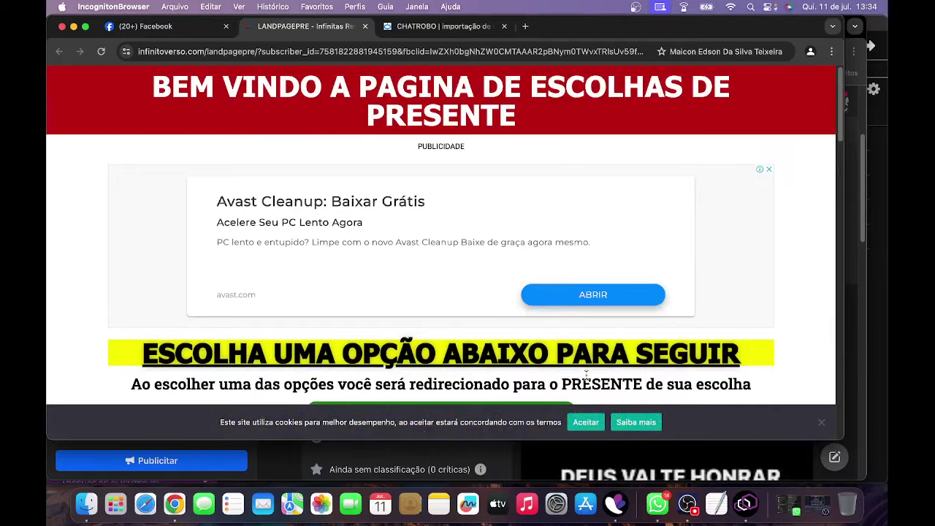
{"action": "left_click", "coordinate": [585, 423]}
Examine the landing page's gift option, instructions, bank services text and embedded ads
{"action": "scroll", "coordinate": [468, 146], "scroll_direction": "down", "scroll_amount": 3}
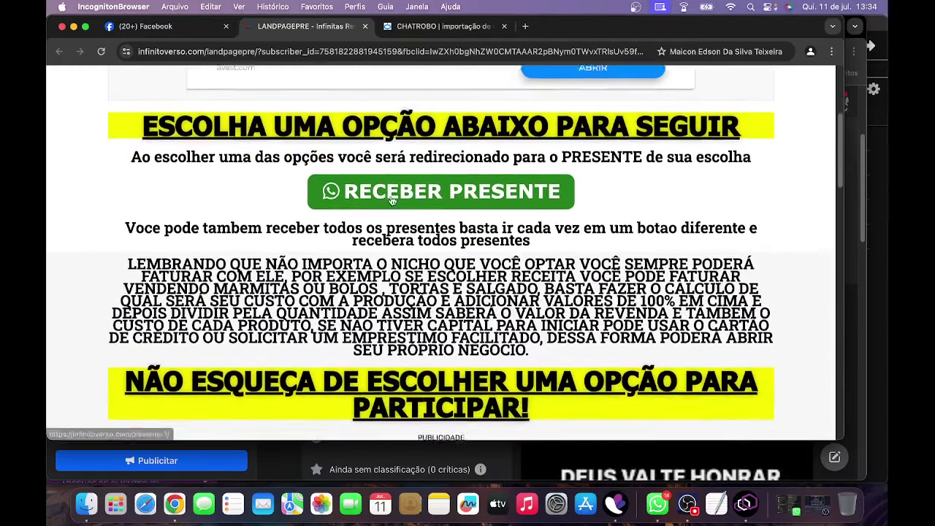
{"action": "scroll", "coordinate": [391, 200], "scroll_direction": "down", "scroll_amount": 15}
{"action": "scroll", "coordinate": [440, 298], "scroll_direction": "up", "scroll_amount": 4}
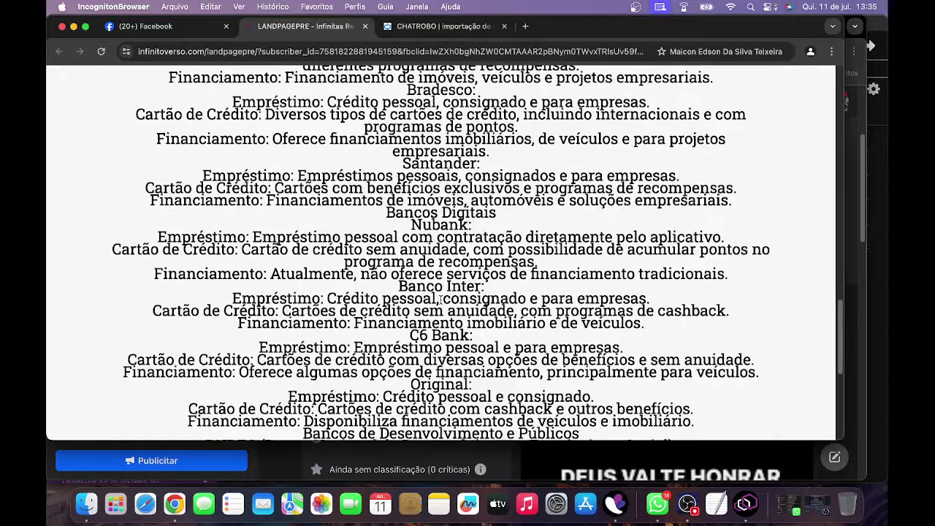
{"action": "scroll", "coordinate": [440, 298], "scroll_direction": "up", "scroll_amount": 10}
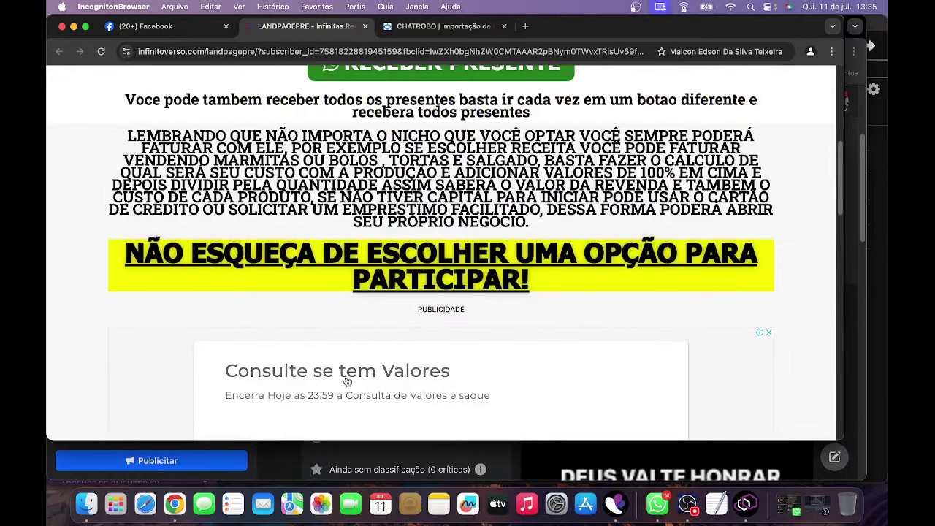
{"action": "scroll", "coordinate": [298, 273], "scroll_direction": "down", "scroll_amount": 2}
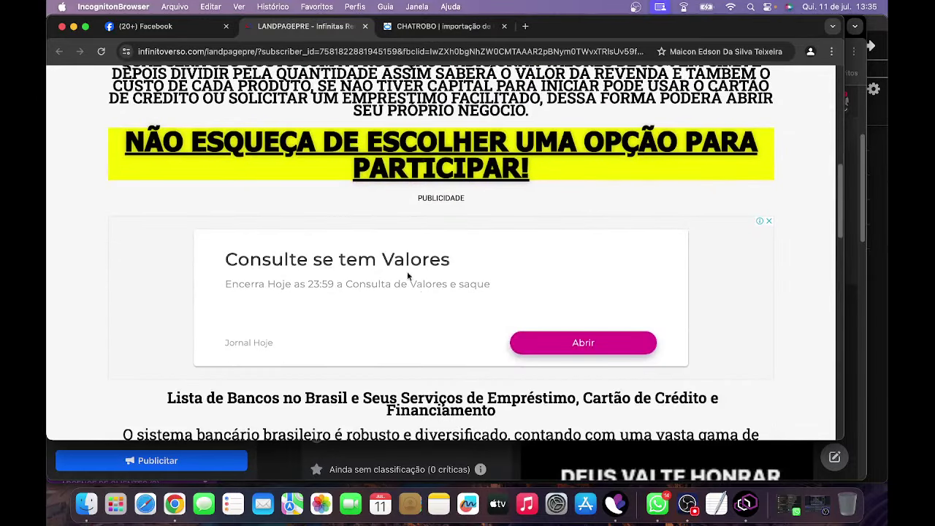
{"action": "scroll", "coordinate": [398, 270], "scroll_direction": "up", "scroll_amount": 8}
{"action": "scroll", "coordinate": [422, 256], "scroll_direction": "down", "scroll_amount": 2}
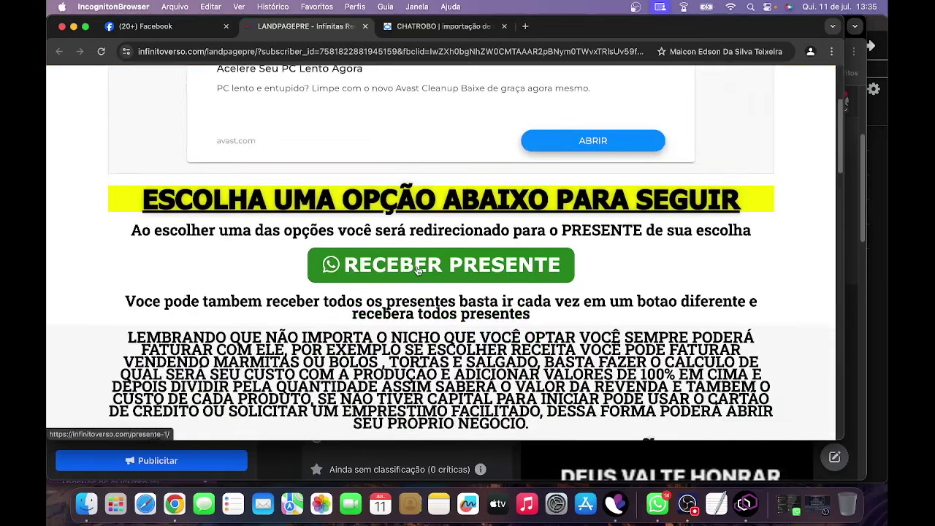
Follow "RECEBER PRESENTE", dismiss the full-screen ad, and open the recipe gift PDF with "PEGAR PRESENTE"
{"action": "left_click", "coordinate": [420, 270]}
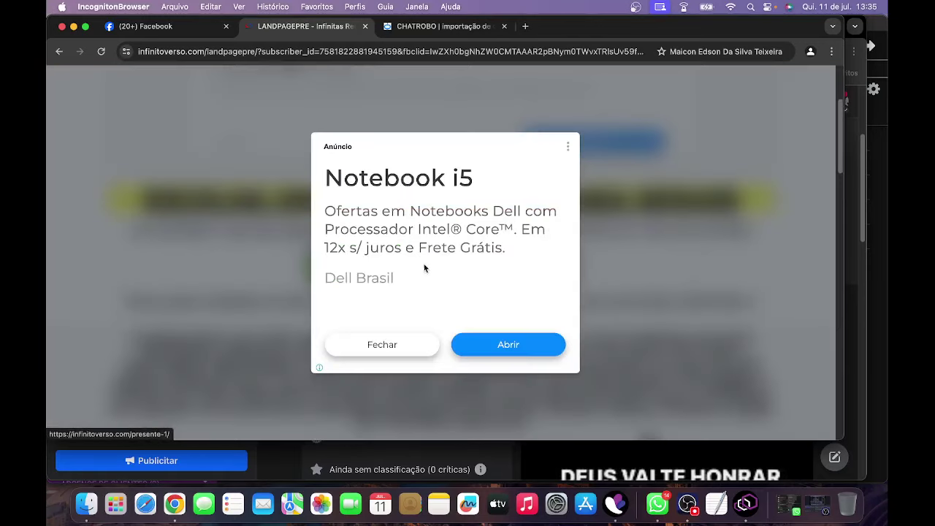
{"action": "left_click", "coordinate": [390, 347]}
{"action": "scroll", "coordinate": [400, 219], "scroll_direction": "down", "scroll_amount": 3}
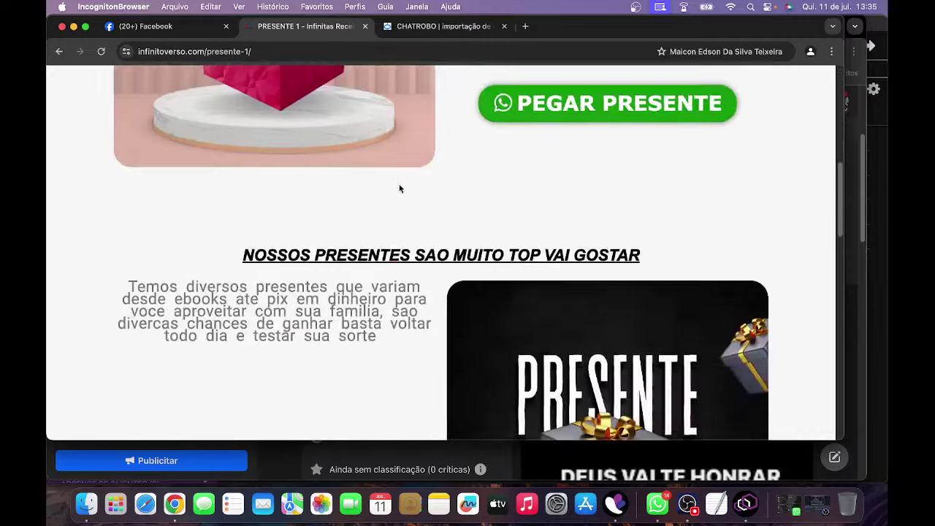
{"action": "scroll", "coordinate": [400, 188], "scroll_direction": "down", "scroll_amount": 15}
{"action": "scroll", "coordinate": [459, 261], "scroll_direction": "up", "scroll_amount": 20}
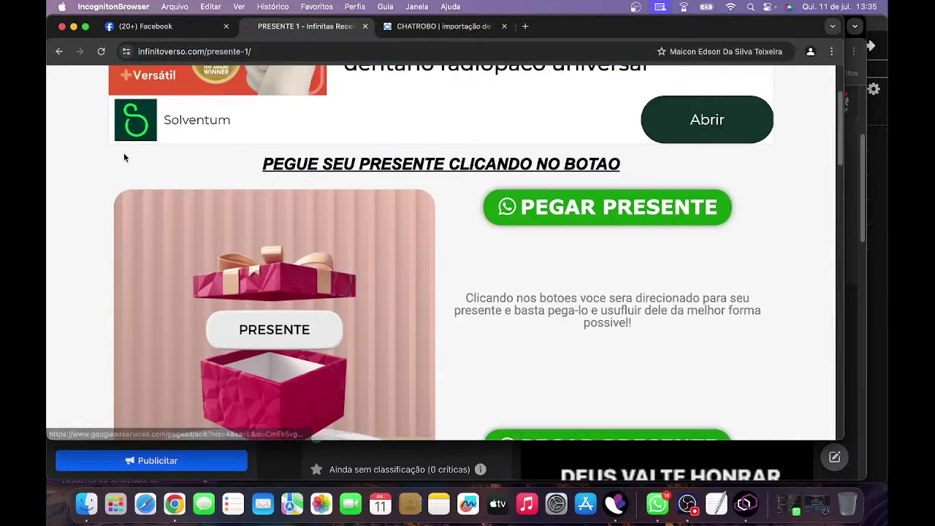
{"action": "scroll", "coordinate": [366, 190], "scroll_direction": "up", "scroll_amount": 1}
{"action": "scroll", "coordinate": [606, 226], "scroll_direction": "down", "scroll_amount": 4}
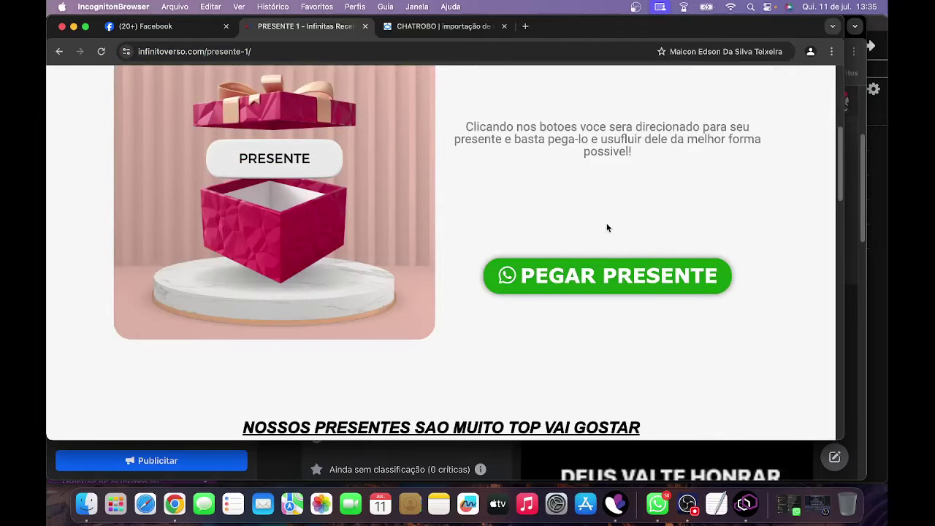
{"action": "left_click", "coordinate": [625, 283]}
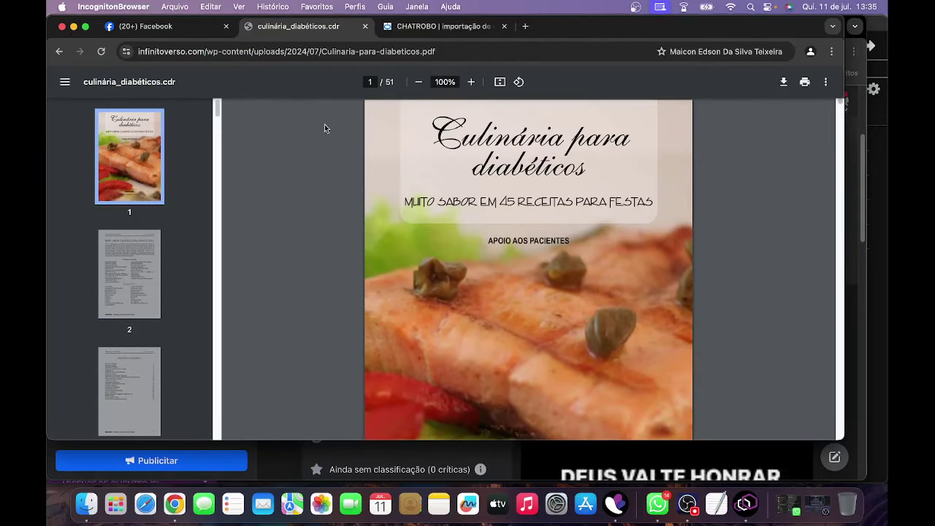
Close the gift PDF, look at ChatRobo's connected accounts, and switch to the Chrome window
{"action": "left_click", "coordinate": [365, 26]}
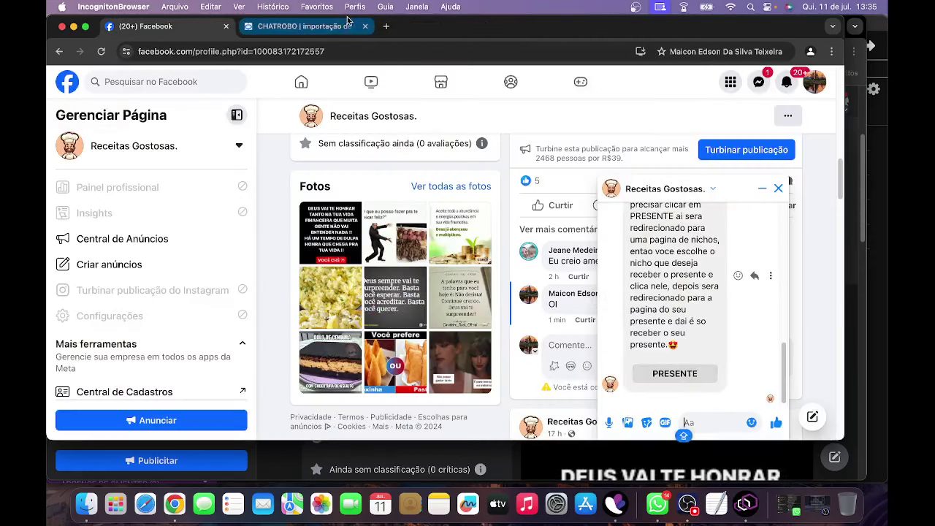
{"action": "left_click", "coordinate": [343, 30]}
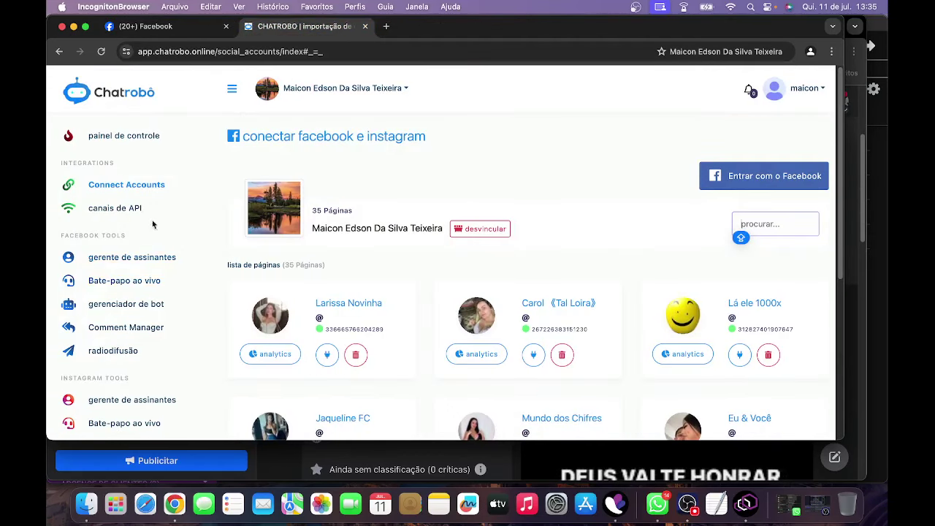
{"action": "left_click", "coordinate": [168, 512]}
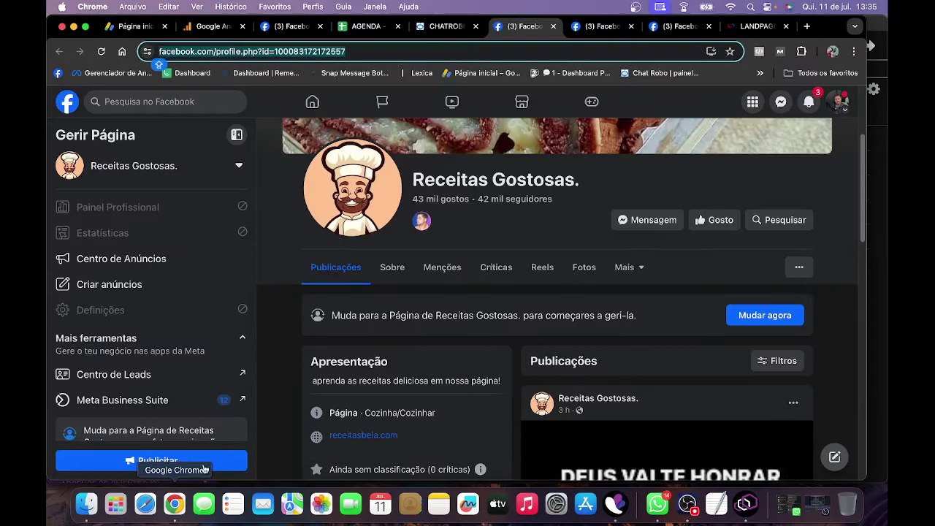
Open ChatRobo's main dashboard and highlight the Facebook subscriber count
{"action": "left_click", "coordinate": [439, 26]}
{"action": "left_click", "coordinate": [121, 155]}
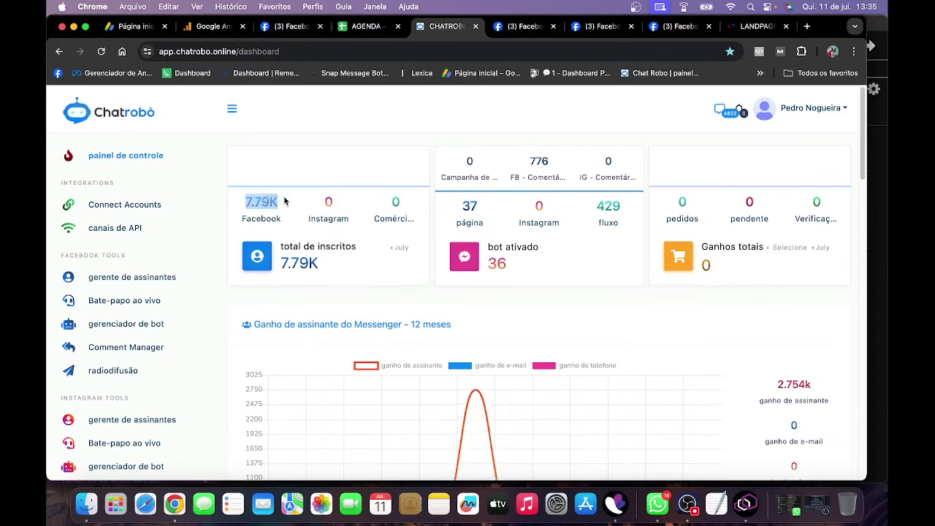
{"action": "left_click", "coordinate": [299, 204]}
{"action": "double_click", "coordinate": [247, 201]}
{"action": "left_click", "coordinate": [265, 206]}
{"action": "left_click", "coordinate": [259, 206]}
Start a new Facebook subscriber broadcast campaign in ChatRobo
{"action": "left_click", "coordinate": [117, 370]}
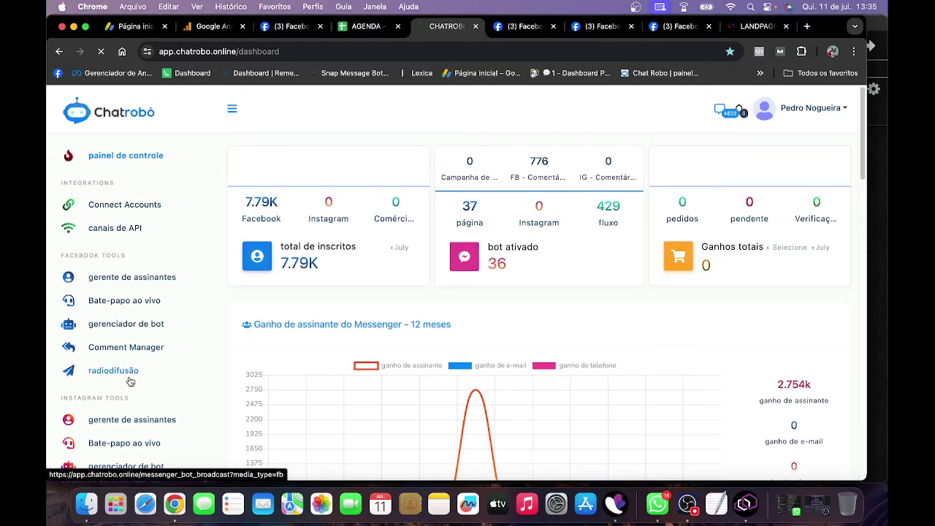
{"action": "left_click", "coordinate": [353, 252]}
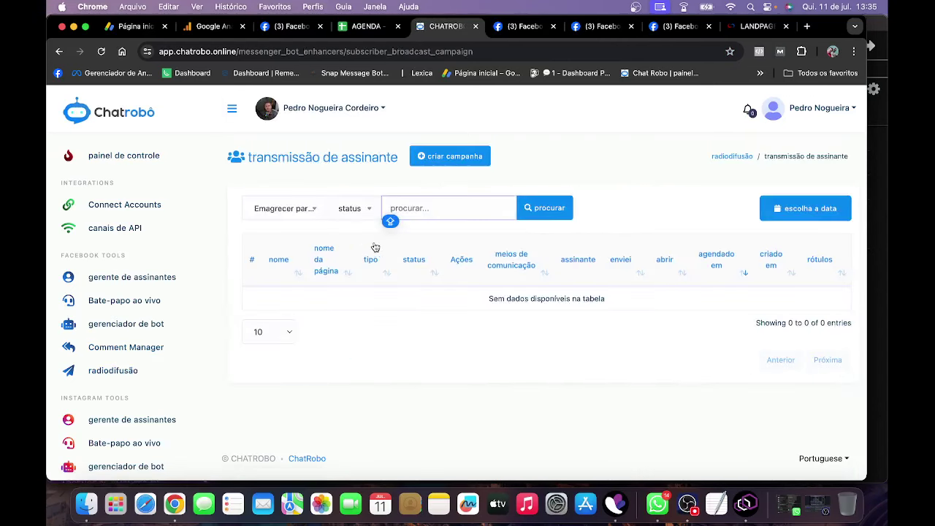
{"action": "left_click", "coordinate": [475, 159]}
{"action": "scroll", "coordinate": [474, 241], "scroll_direction": "down", "scroll_amount": 3}
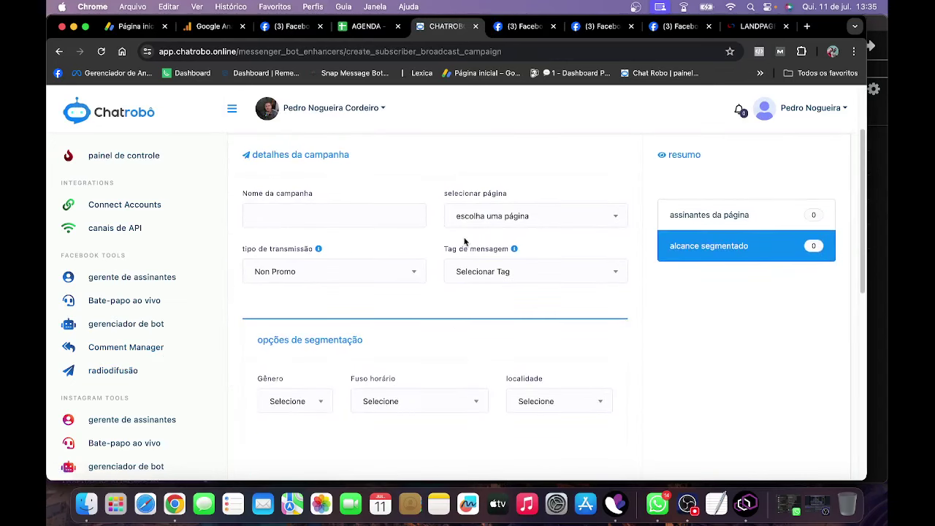
Choose the first listed Facebook page for the campaign and check its subscriber and segmented reach
{"action": "left_click", "coordinate": [509, 216]}
{"action": "left_click", "coordinate": [519, 319]}
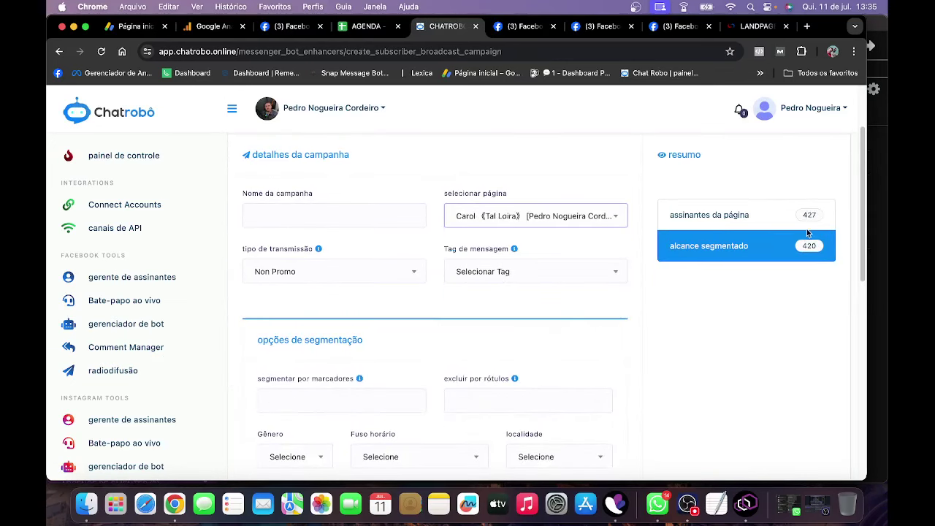
{"action": "scroll", "coordinate": [451, 321], "scroll_direction": "down", "scroll_amount": 3}
{"action": "scroll", "coordinate": [431, 248], "scroll_direction": "up", "scroll_amount": 3}
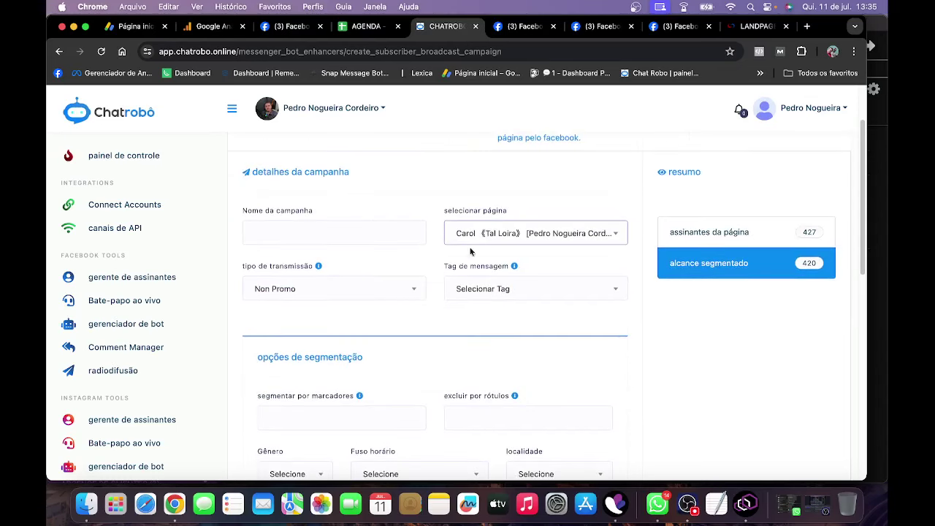
Set the campaign's message tag to "Account Update" and its page to "Receitas Viral"
{"action": "left_click", "coordinate": [496, 292]}
{"action": "left_click", "coordinate": [497, 359]}
{"action": "left_click", "coordinate": [515, 235]}
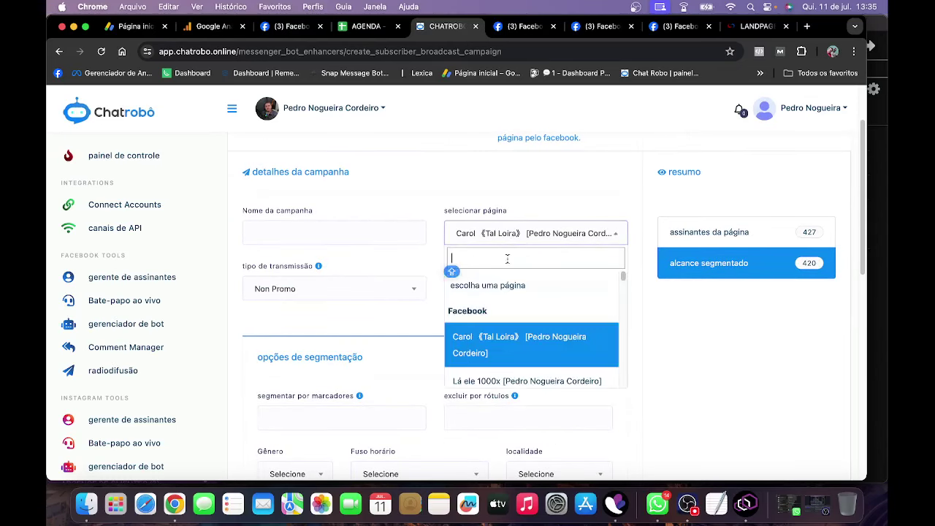
{"action": "scroll", "coordinate": [511, 322], "scroll_direction": "down", "scroll_amount": 2}
{"action": "scroll", "coordinate": [561, 361], "scroll_direction": "down", "scroll_amount": 5}
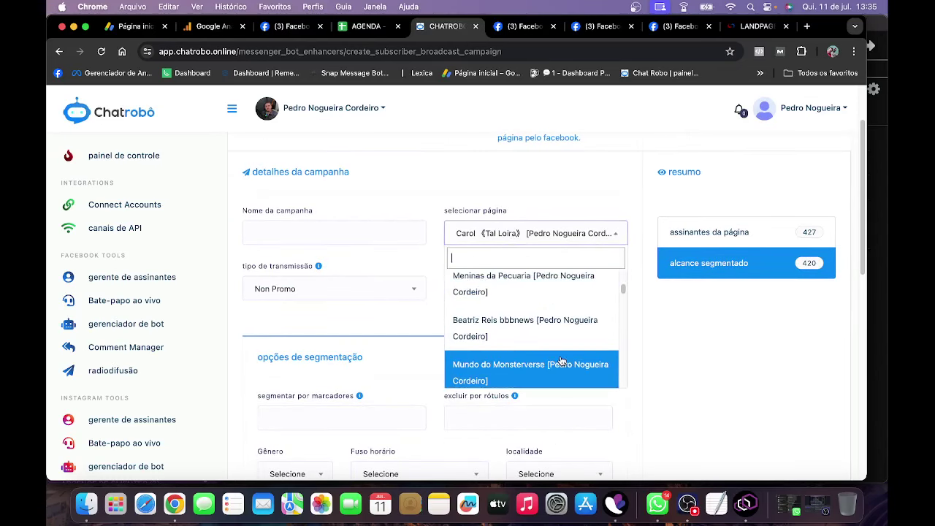
{"action": "scroll", "coordinate": [560, 358], "scroll_direction": "down", "scroll_amount": 5}
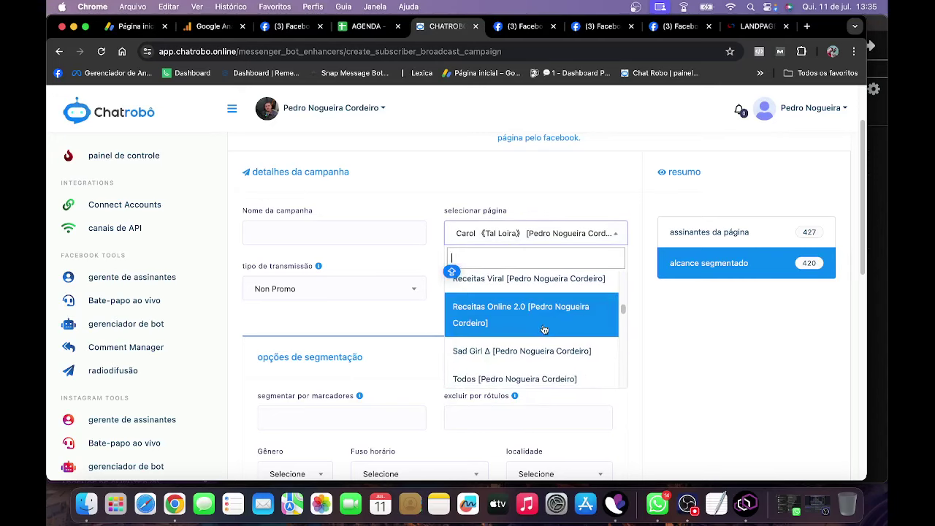
{"action": "left_click", "coordinate": [467, 280]}
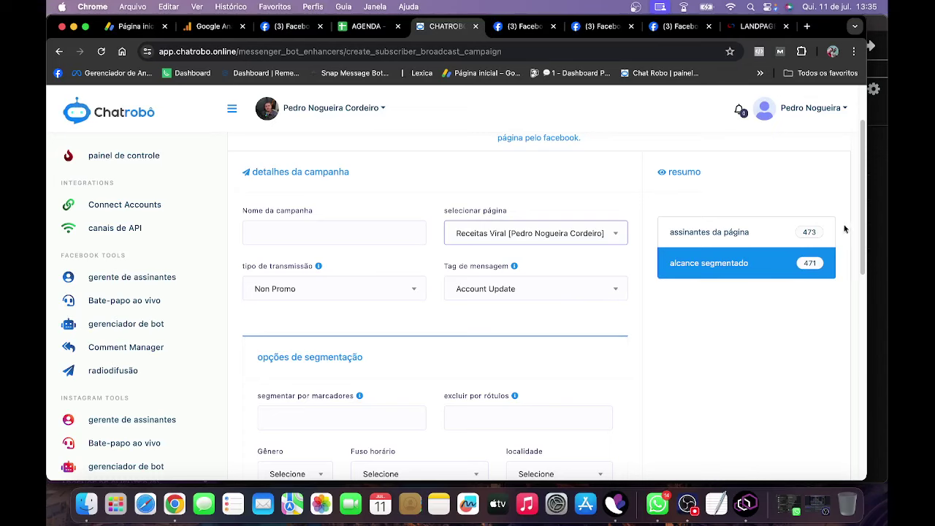
{"action": "scroll", "coordinate": [626, 192], "scroll_direction": "down", "scroll_amount": 3}
{"action": "left_click", "coordinate": [519, 188]}
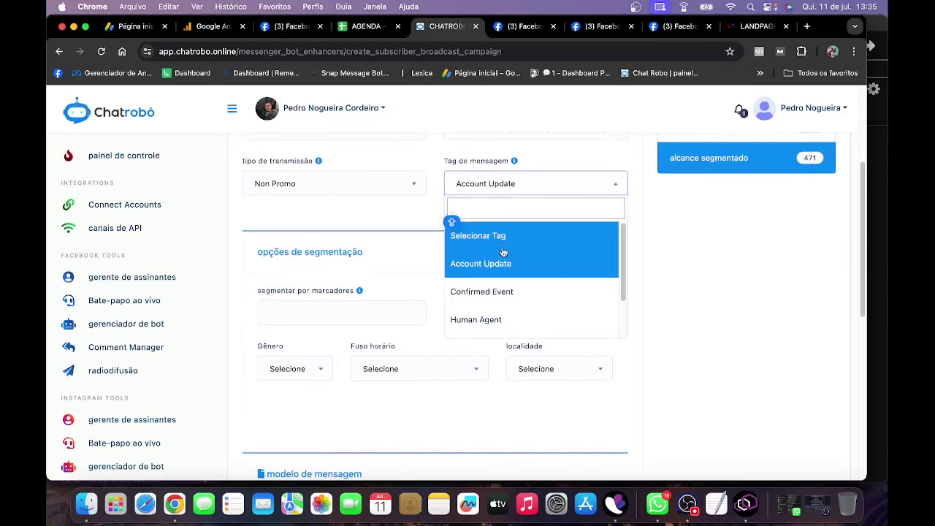
{"action": "left_click", "coordinate": [501, 261]}
Set the campaign's message type to "modelo genérico" and open the image upload, cancelling the file choice
{"action": "scroll", "coordinate": [502, 263], "scroll_direction": "down", "scroll_amount": 9}
{"action": "scroll", "coordinate": [490, 273], "scroll_direction": "down", "scroll_amount": 1}
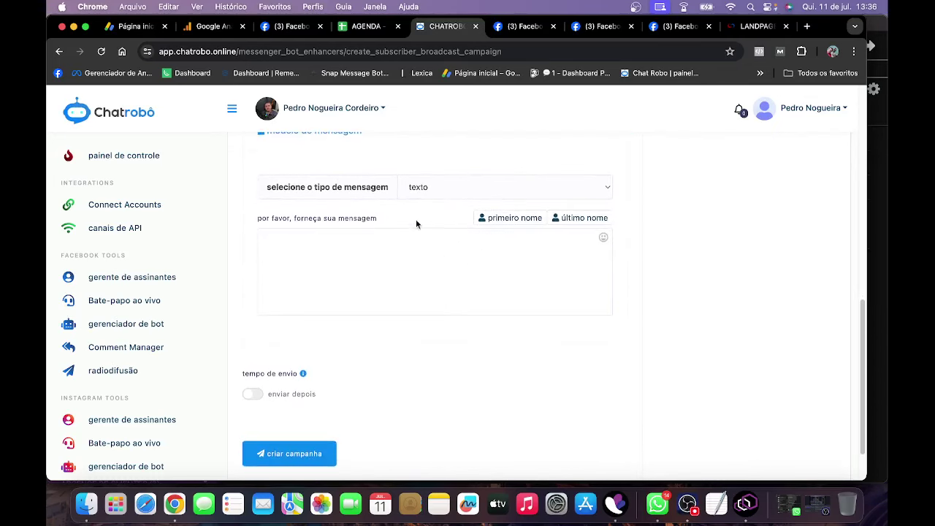
{"action": "left_click", "coordinate": [424, 188]}
{"action": "left_click", "coordinate": [439, 282]}
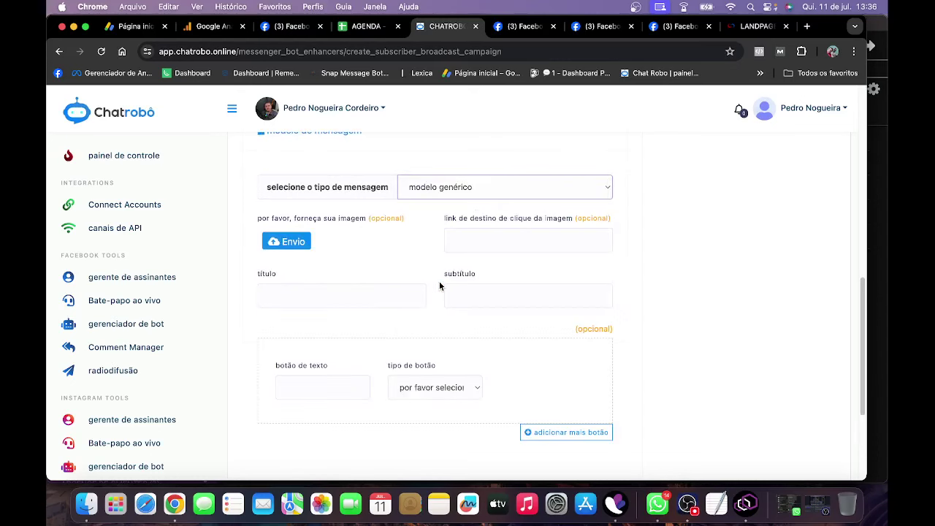
{"action": "left_click", "coordinate": [299, 240]}
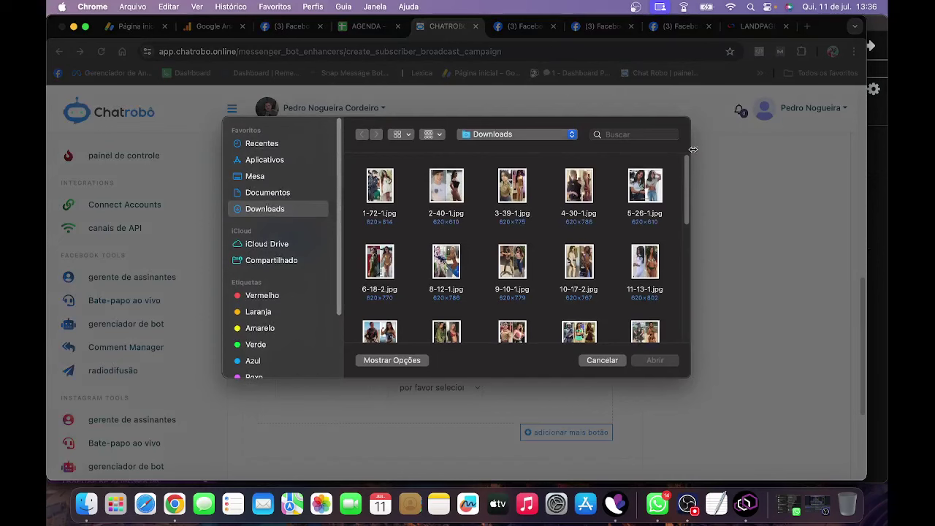
{"action": "left_click", "coordinate": [602, 359]}
Load infinitoverso.com/meninas-viral/ in the browser tab holding the landing page
{"action": "left_click", "coordinate": [737, 27]}
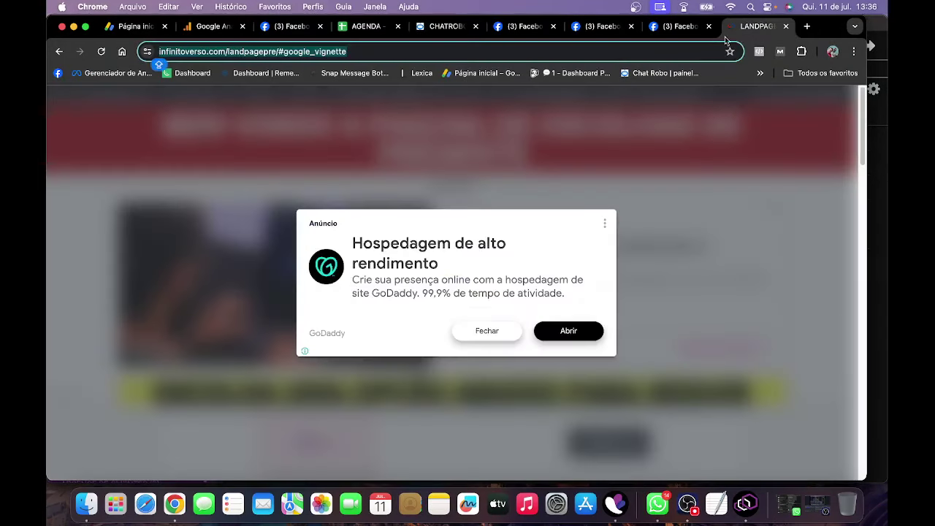
{"action": "type", "text": "INfinitoverso.com/meninas-viral/"}
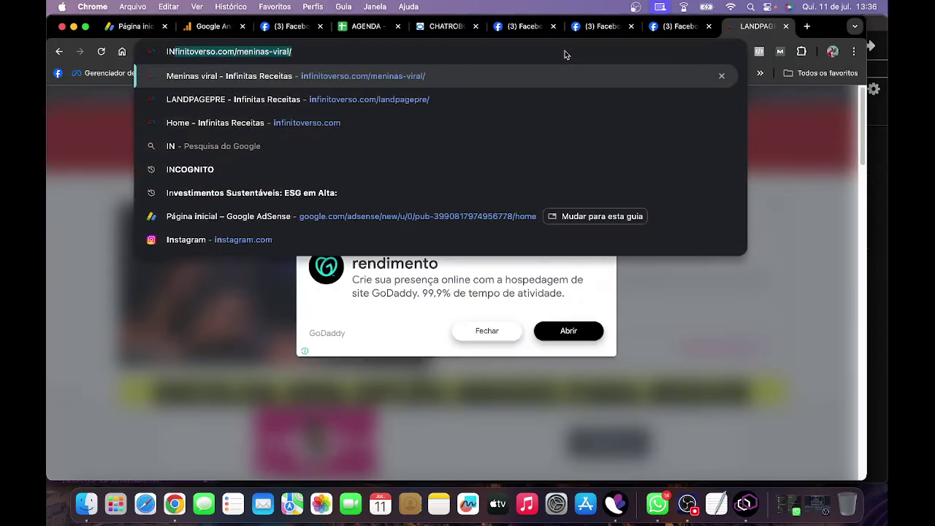
{"action": "key", "text": "Return"}
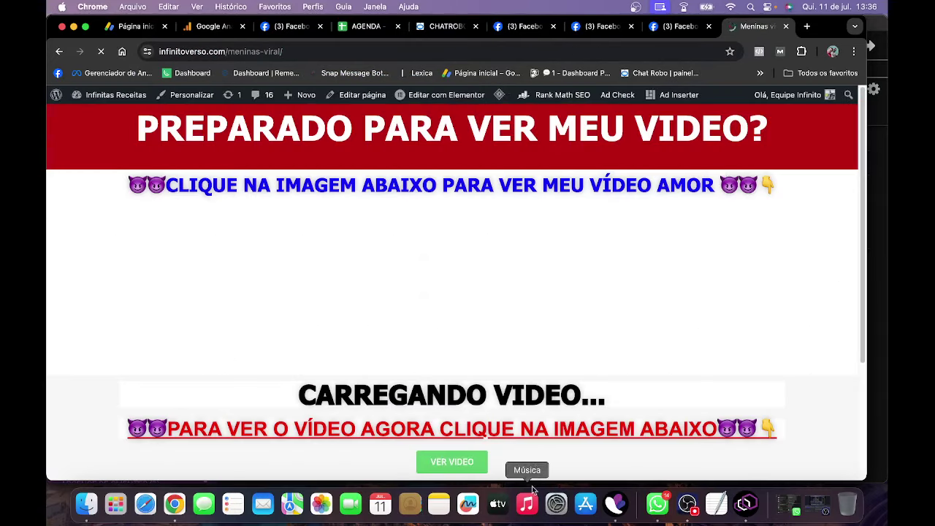
Shorten the address to infinitoverso.com and load the site's home page
{"action": "left_click", "coordinate": [303, 46]}
{"action": "key", "text": "Right"}
{"action": "key", "text": "BackSpace"}
{"action": "key", "text": "BackSpace"}
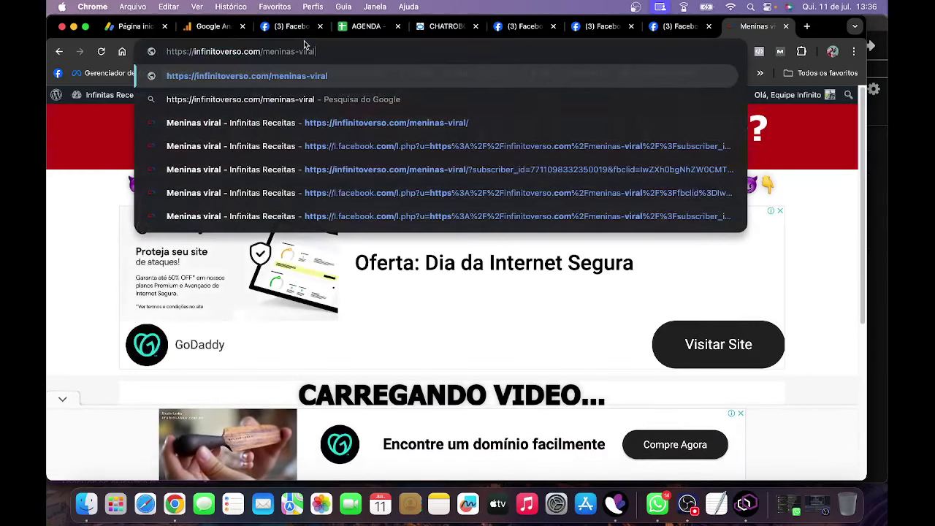
{"action": "key", "text": "BackSpace"}
{"action": "key", "text": "BackSpace"}
{"action": "key", "text": "BackSpace"}
{"action": "key", "text": "BackSpace"}
{"action": "key", "text": "BackSpace"}
{"action": "key", "text": "BackSpace"}
{"action": "key", "text": "BackSpace"}
{"action": "key", "text": "BackSpace"}
{"action": "key", "text": "BackSpace"}
{"action": "key", "text": "BackSpace"}
{"action": "key", "text": "BackSpace"}
{"action": "key", "text": "BackSpace"}
{"action": "key", "text": "Return"}
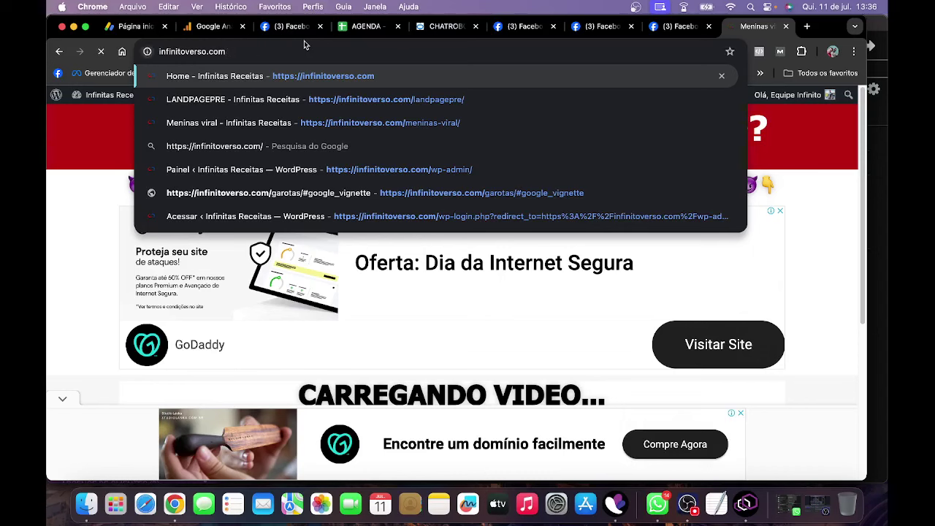
Open the home page article "Como Cultivar Aspargos em Casa de Forma Simples" and look through its content
{"action": "scroll", "coordinate": [476, 210], "scroll_direction": "down", "scroll_amount": 3}
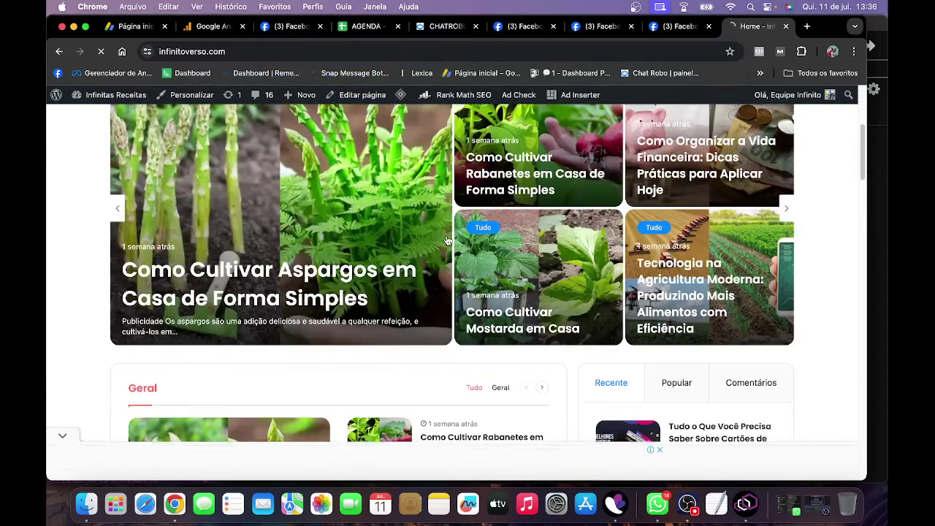
{"action": "left_click", "coordinate": [304, 230]}
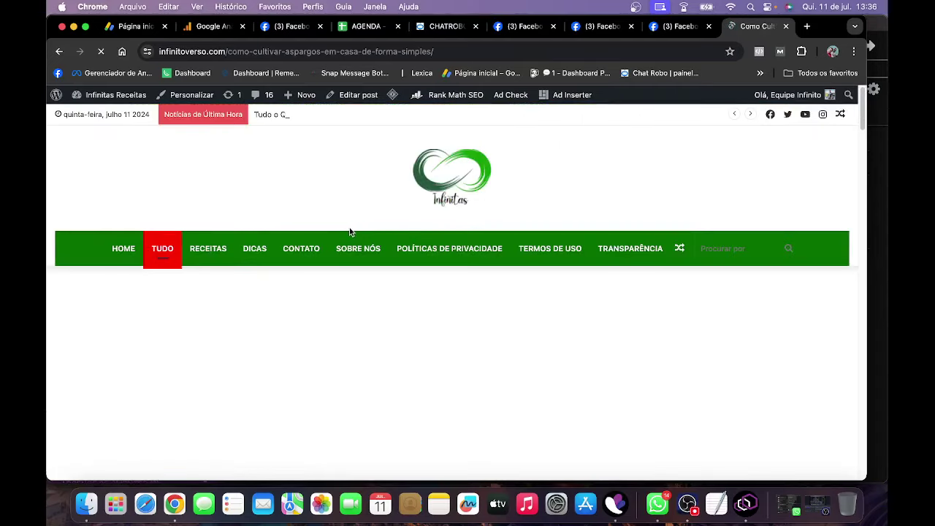
{"action": "scroll", "coordinate": [354, 233], "scroll_direction": "down", "scroll_amount": 5}
{"action": "scroll", "coordinate": [354, 231], "scroll_direction": "down", "scroll_amount": 15}
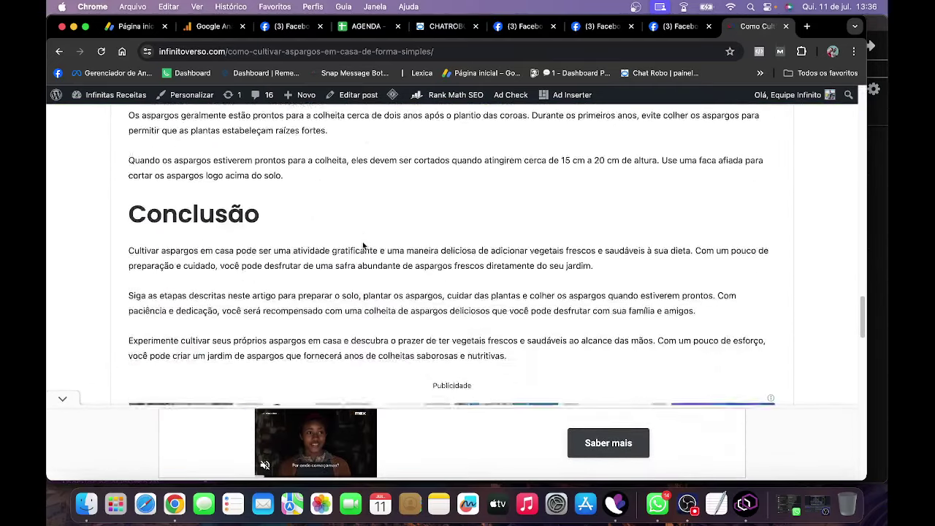
{"action": "scroll", "coordinate": [361, 241], "scroll_direction": "up", "scroll_amount": 15}
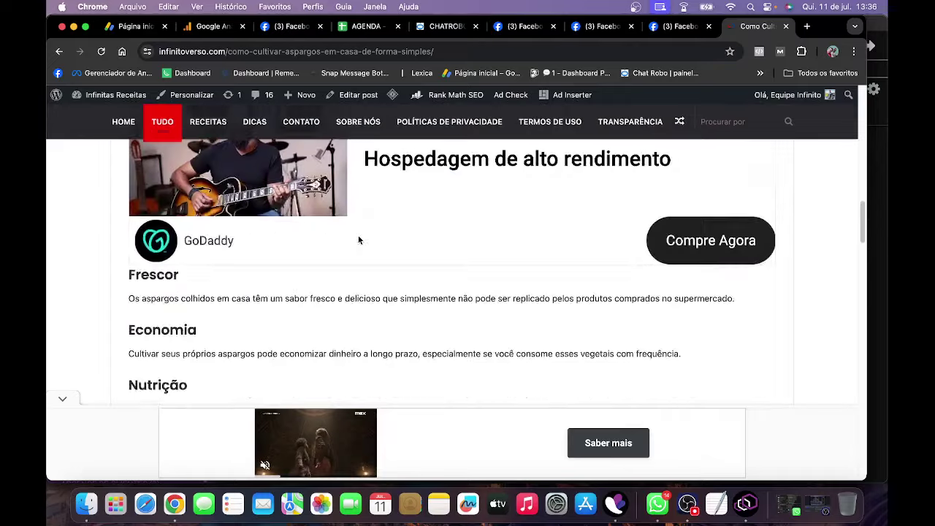
{"action": "scroll", "coordinate": [359, 235], "scroll_direction": "up", "scroll_amount": 5}
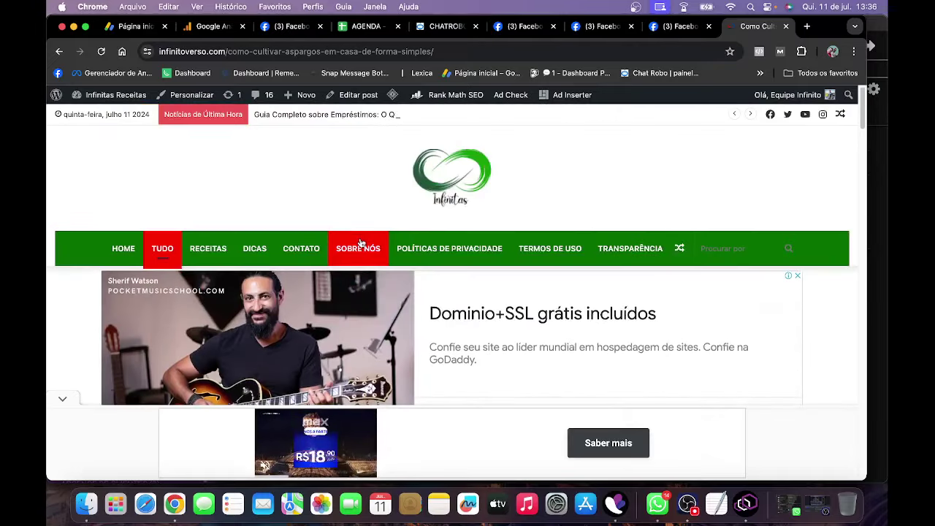
Open the site's WordPress dashboard, list its pages and view the page "10 Formas de Prever um Infarto"
{"action": "left_click", "coordinate": [87, 98]}
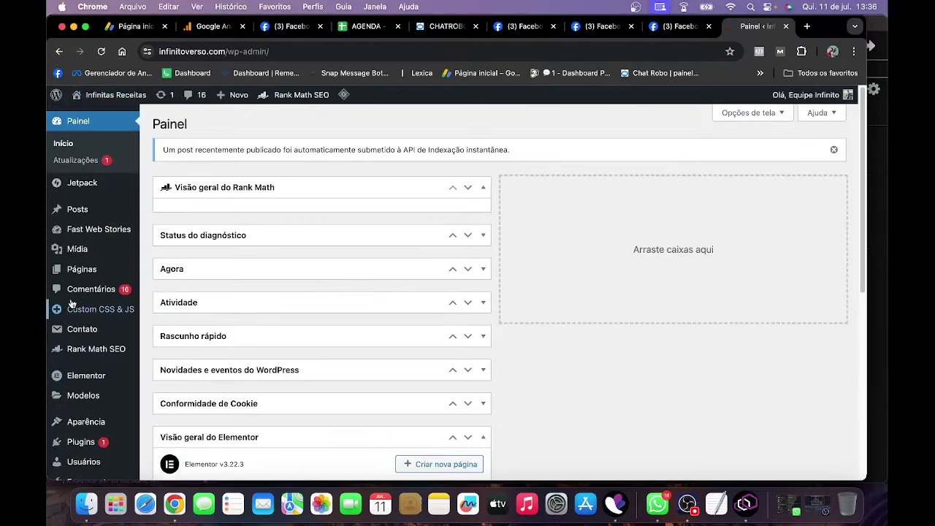
{"action": "left_click", "coordinate": [88, 268]}
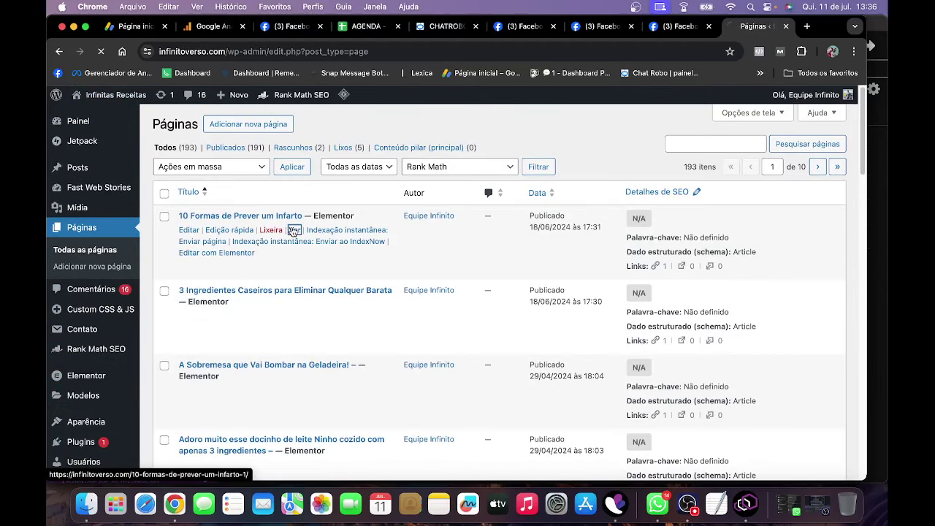
{"action": "scroll", "coordinate": [348, 261], "scroll_direction": "down", "scroll_amount": 4}
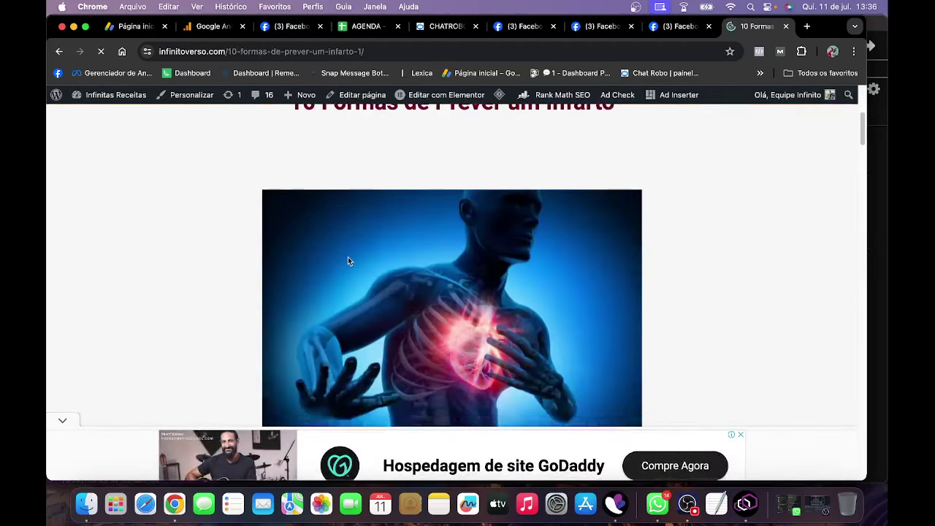
Save the page's heart attack image to the Downloads folder as 95769.webp
{"action": "scroll", "coordinate": [347, 260], "scroll_direction": "down", "scroll_amount": 3}
{"action": "right_click", "coordinate": [366, 182]}
{"action": "left_click", "coordinate": [404, 209]}
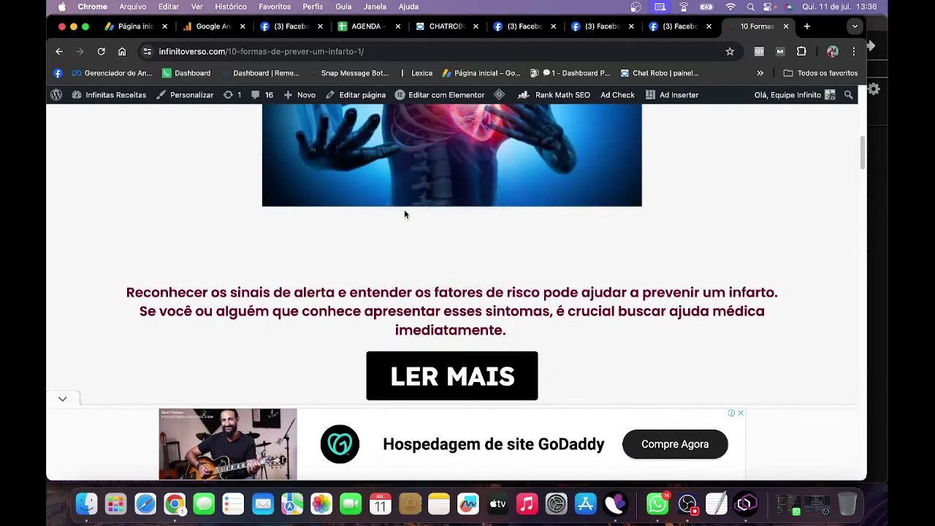
{"action": "key", "text": "Return"}
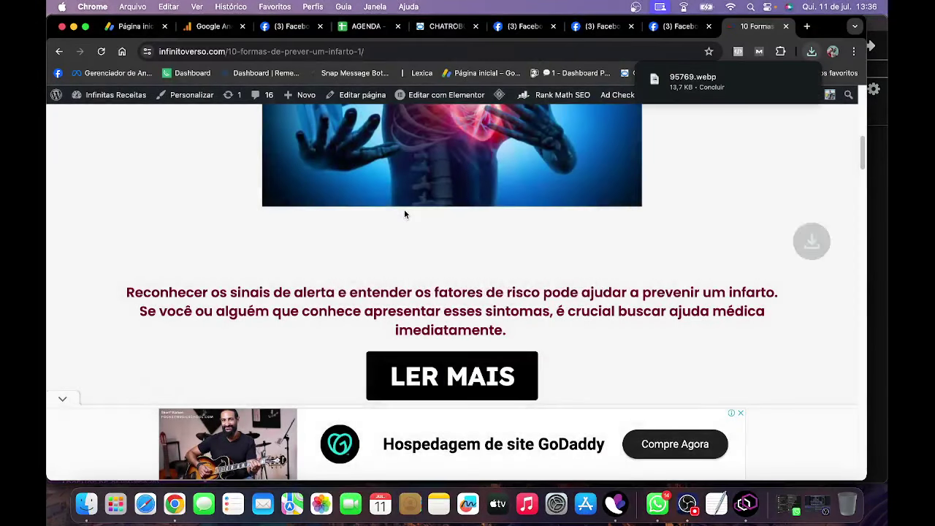
Try to choose 95769.webp from Downloads as the broadcast campaign's image in ChatRobo
{"action": "left_click", "coordinate": [436, 27]}
{"action": "left_click", "coordinate": [303, 241]}
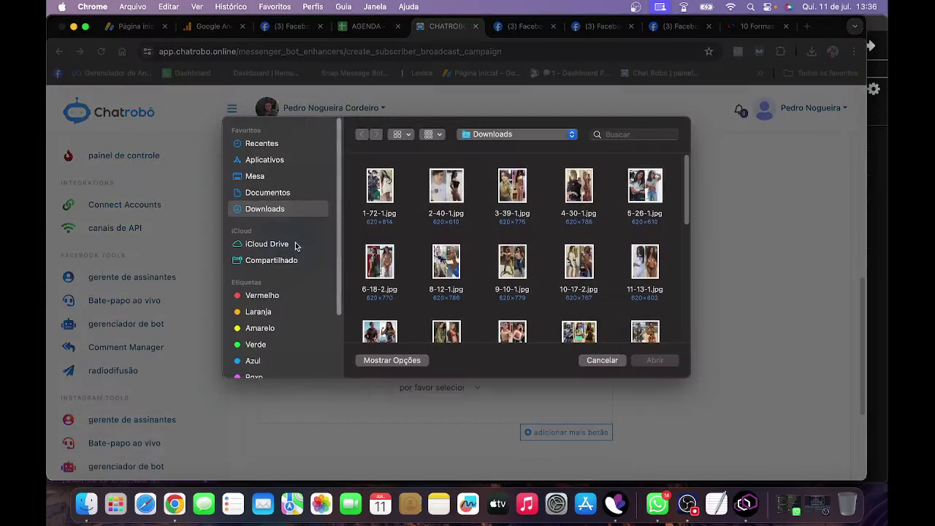
{"action": "scroll", "coordinate": [515, 276], "scroll_direction": "down", "scroll_amount": 5}
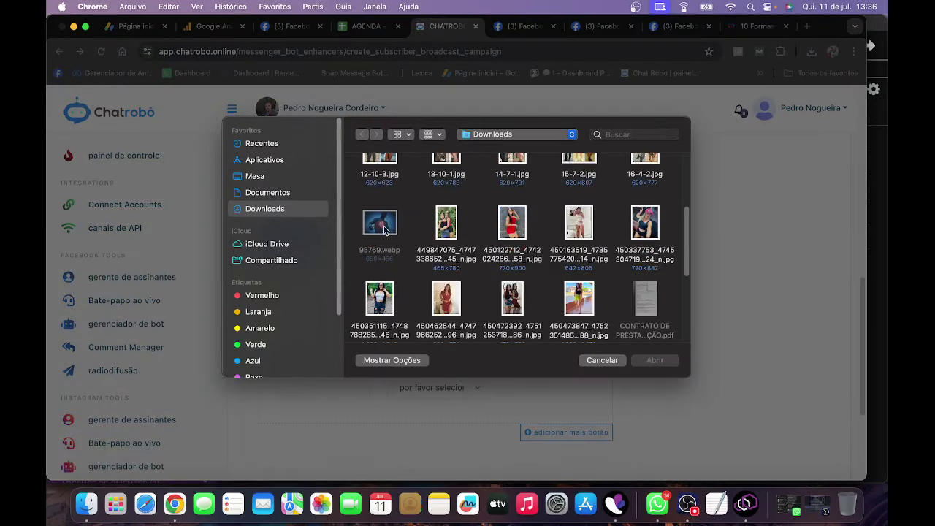
{"action": "scroll", "coordinate": [416, 256], "scroll_direction": "down", "scroll_amount": 5}
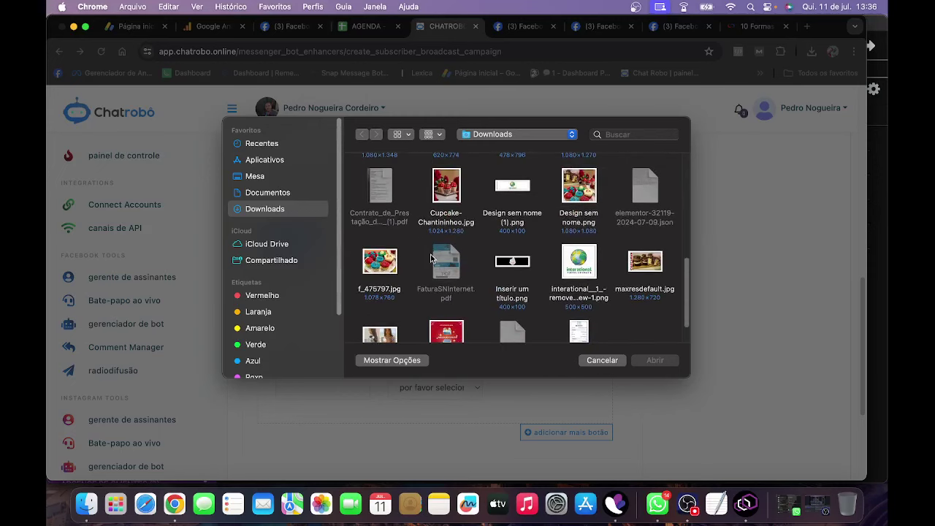
{"action": "left_click", "coordinate": [617, 361]}
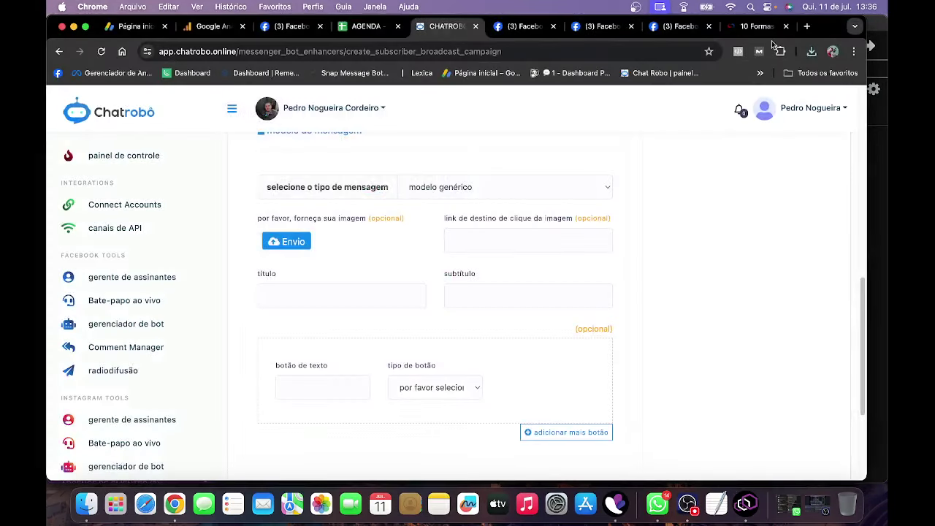
Load resizepixel.com in the browser tab showing the "Emagrecer para Ontem" Facebook page
{"action": "left_click", "coordinate": [737, 26]}
{"action": "left_click", "coordinate": [675, 27]}
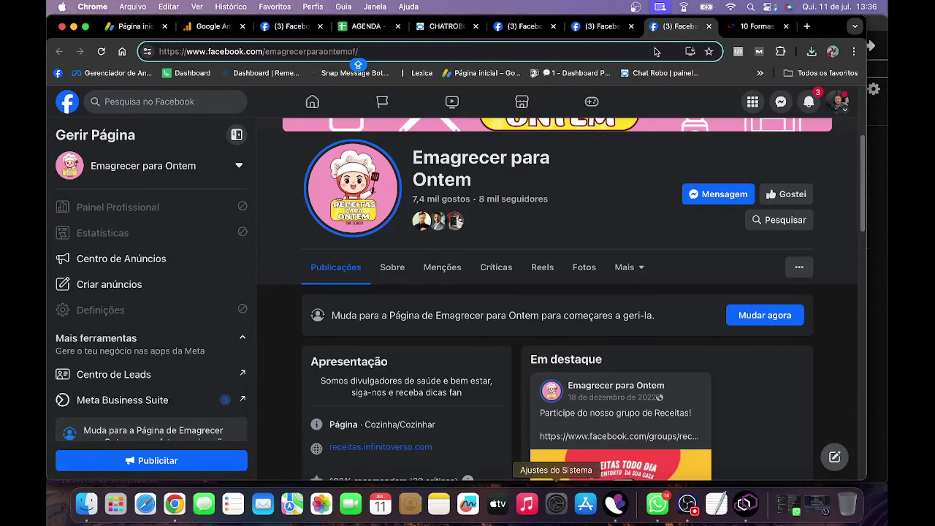
{"action": "left_click", "coordinate": [408, 51]}
{"action": "type", "text": "r"}
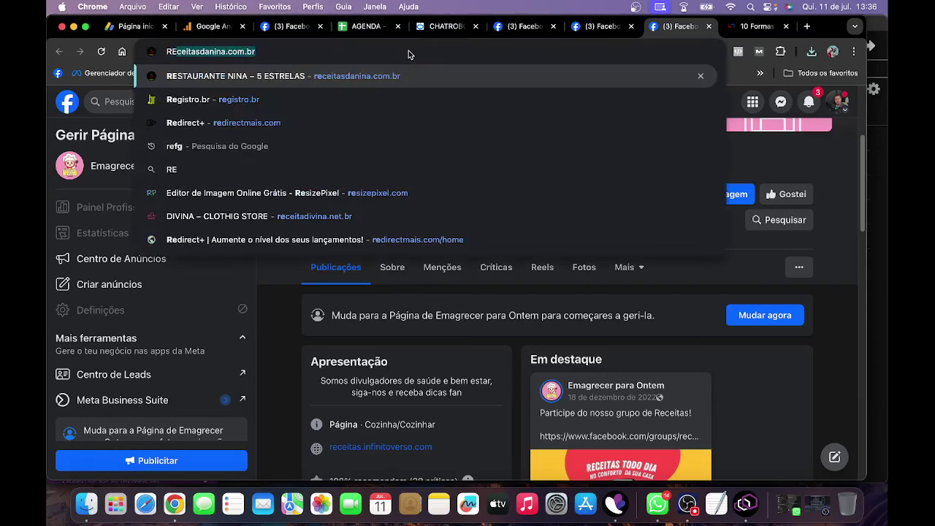
{"action": "key", "text": "Escape"}
{"action": "key", "text": "Escape"}
{"action": "type", "text": "r"}
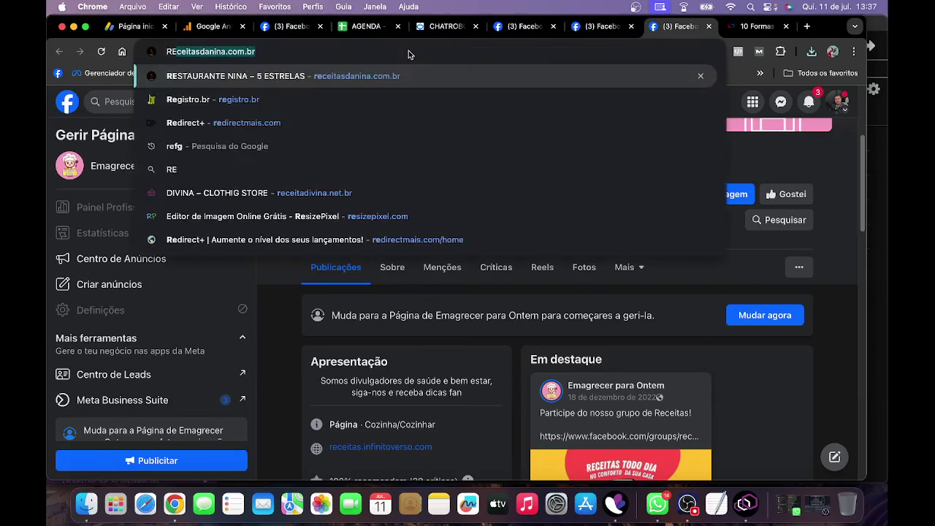
{"action": "key", "text": "Return"}
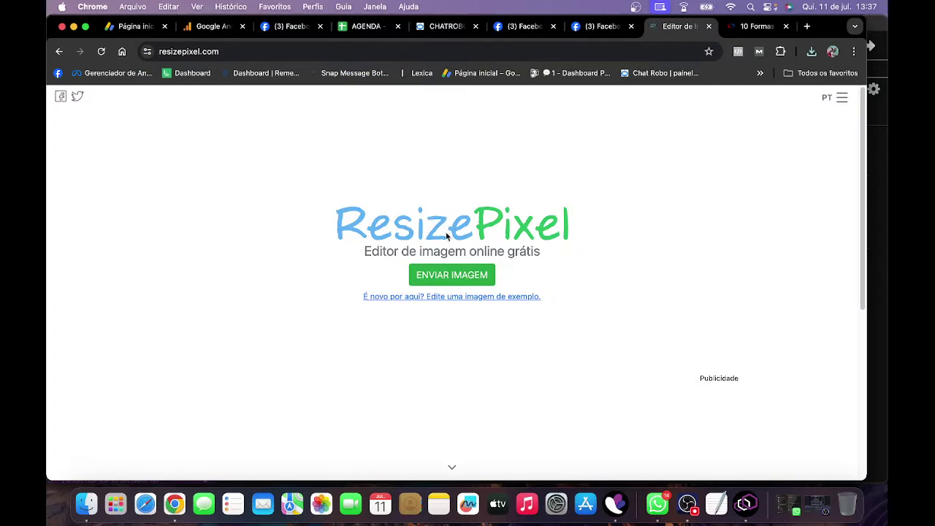
Upload the downloaded 95769.webp to ResizePixel, convert it to PNG and download the converted image
{"action": "left_click", "coordinate": [811, 51]}
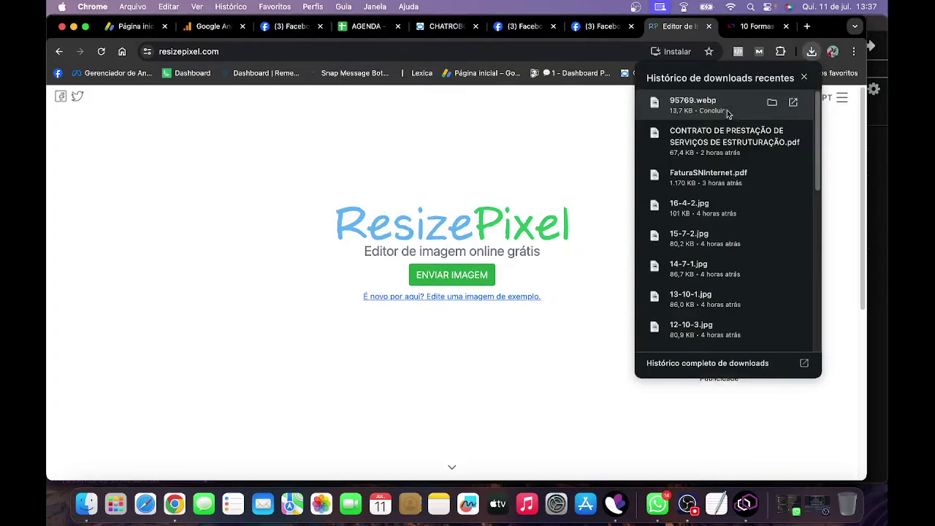
{"action": "left_click_drag", "start_coordinate": [727, 114], "coordinate": [510, 246]}
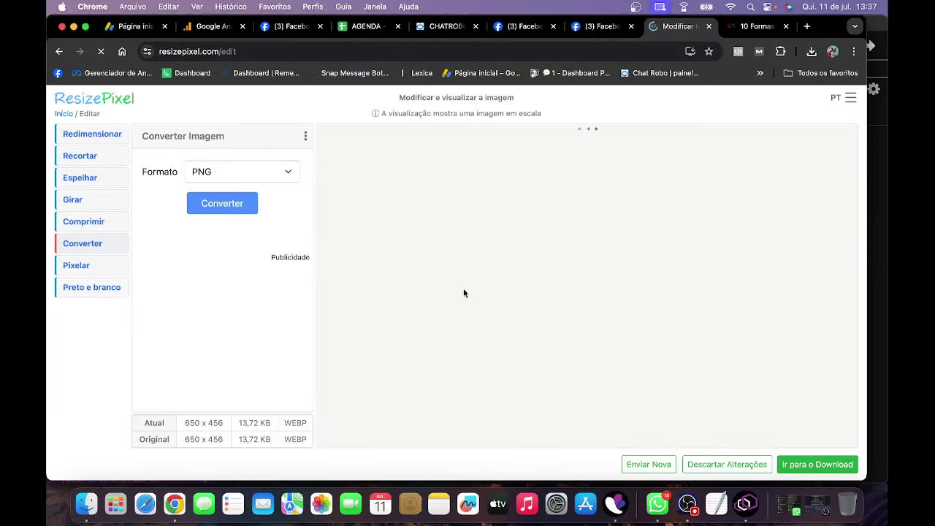
{"action": "left_click", "coordinate": [232, 205]}
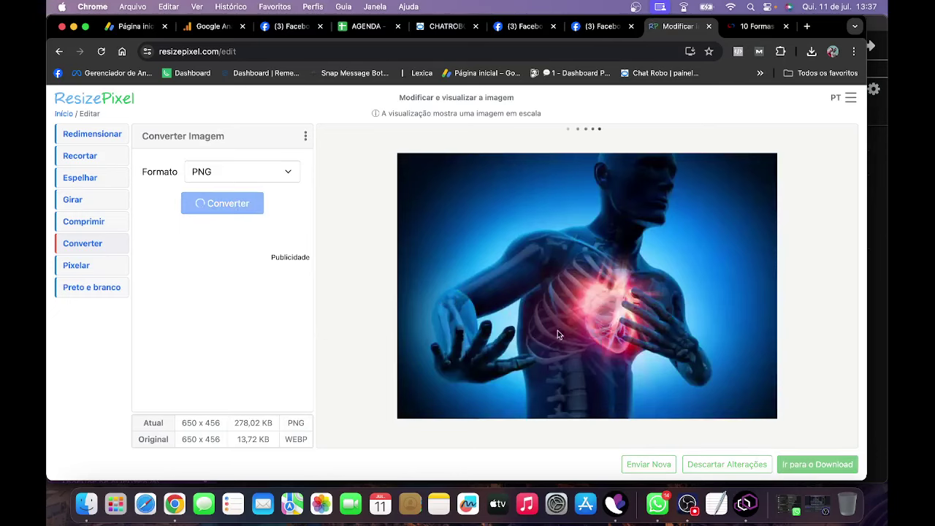
{"action": "left_click", "coordinate": [817, 465]}
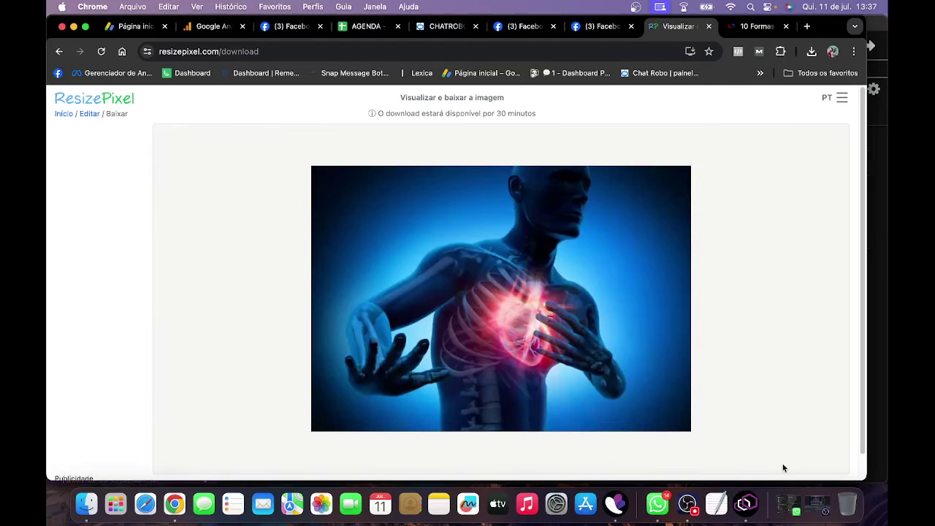
{"action": "scroll", "coordinate": [813, 442], "scroll_direction": "down", "scroll_amount": 1}
{"action": "left_click", "coordinate": [817, 465]}
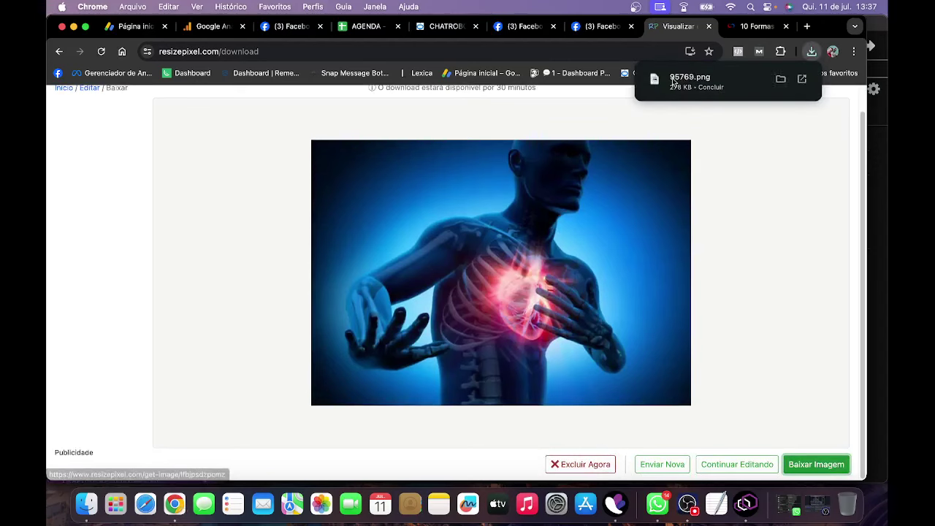
Return to the ChatRobo campaign form and upload 95769.png from Downloads as the message image
{"action": "left_click", "coordinate": [446, 27]}
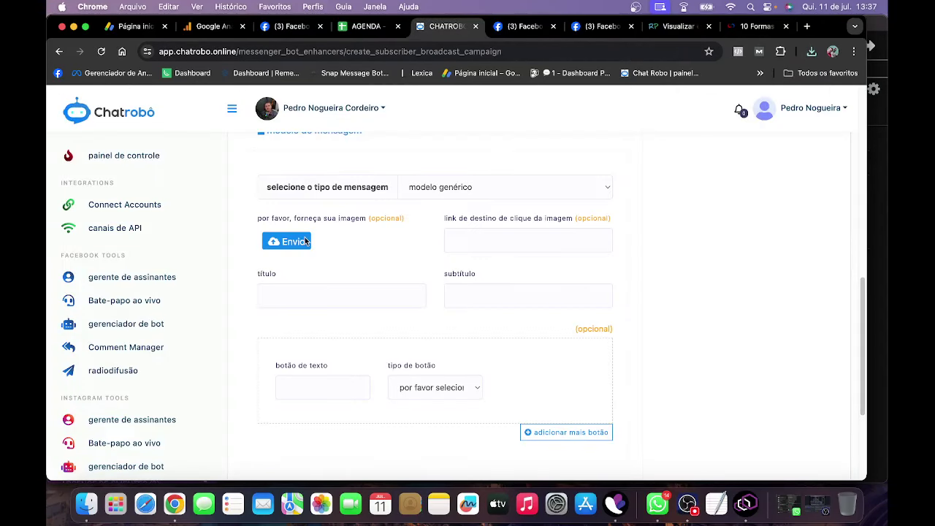
{"action": "scroll", "coordinate": [485, 261], "scroll_direction": "down", "scroll_amount": 2}
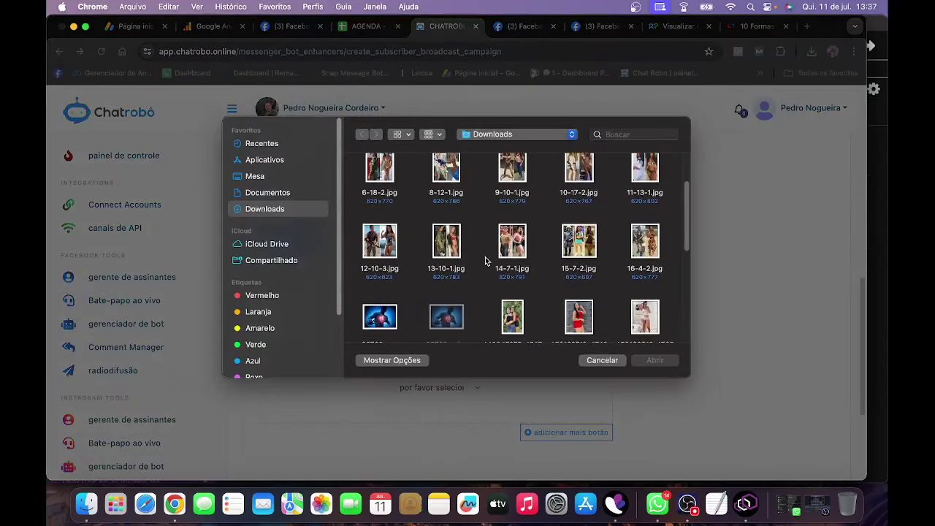
{"action": "left_click", "coordinate": [388, 321]}
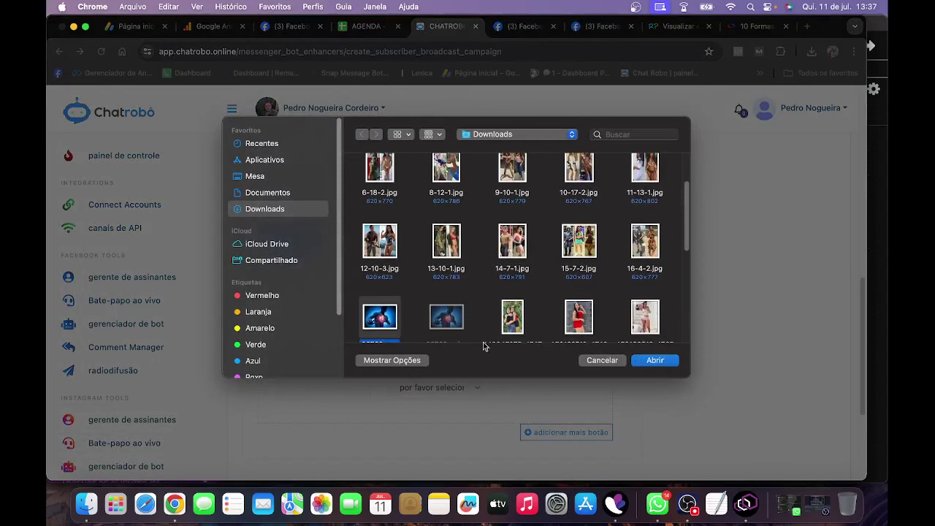
{"action": "left_click", "coordinate": [655, 360]}
Copy the address infinitoverso.com/10-formas-de-prever-um-infarto-1/ and paste it as the image's click destination link
{"action": "left_click", "coordinate": [520, 232]}
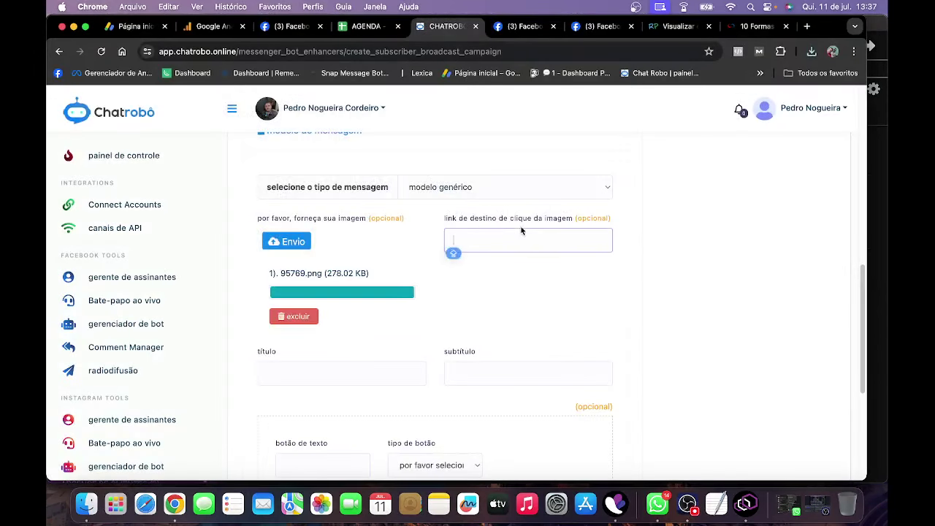
{"action": "left_click", "coordinate": [760, 25]}
{"action": "left_click", "coordinate": [359, 52]}
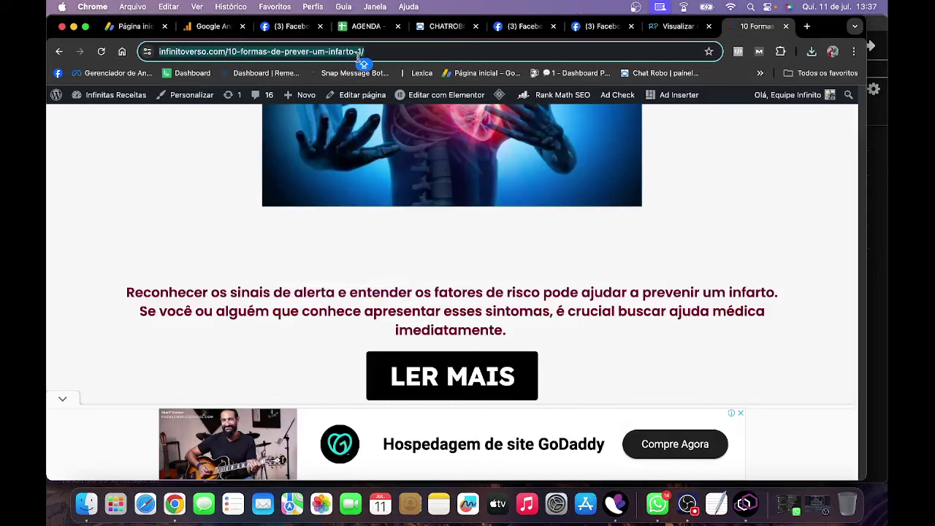
{"action": "left_click", "coordinate": [443, 26]}
{"action": "key", "text": "super+v"}
Title the message "10 FORMAS DE PREVER UM INFARTO" and enter the subtitle "Saiba agora como prever qualquer tipo de infarto"
{"action": "scroll", "coordinate": [467, 241], "scroll_direction": "down", "scroll_amount": 6}
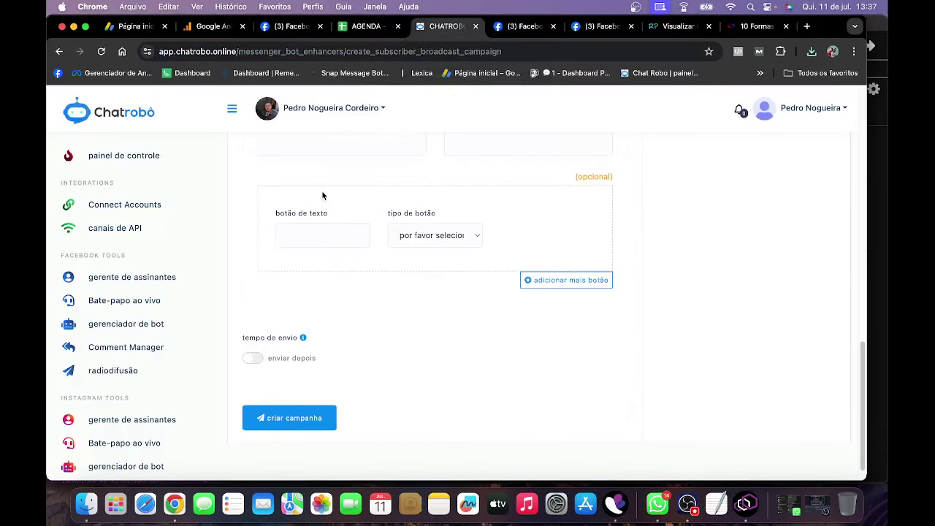
{"action": "scroll", "coordinate": [362, 236], "scroll_direction": "up", "scroll_amount": 2}
{"action": "left_click", "coordinate": [360, 237]}
{"action": "type", "text": "10 FORMAS DE PREVER UM INFARTO"}
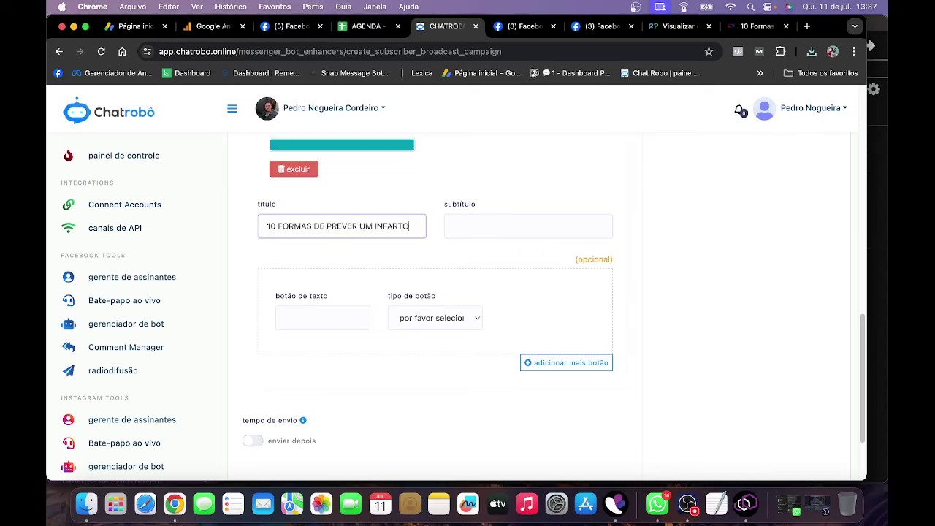
{"action": "left_click", "coordinate": [527, 226]}
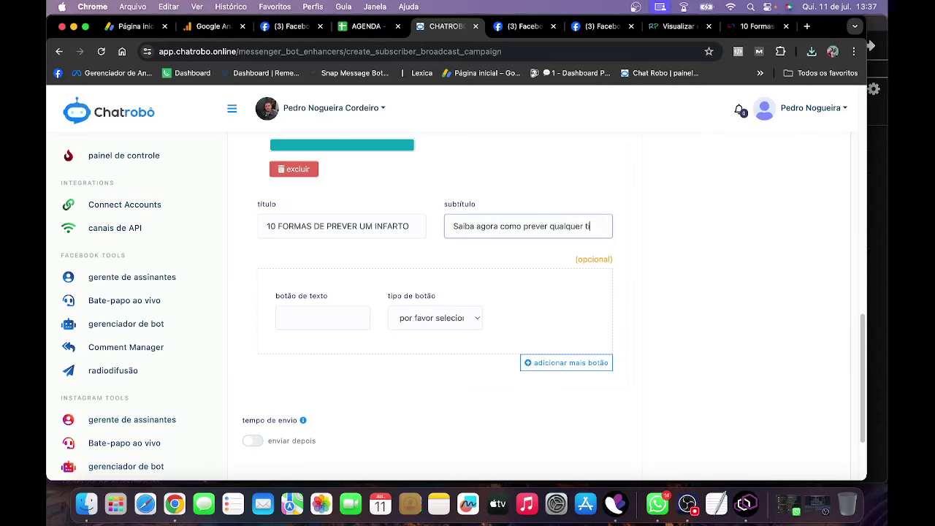
{"action": "type", "text": "de infartyo"}
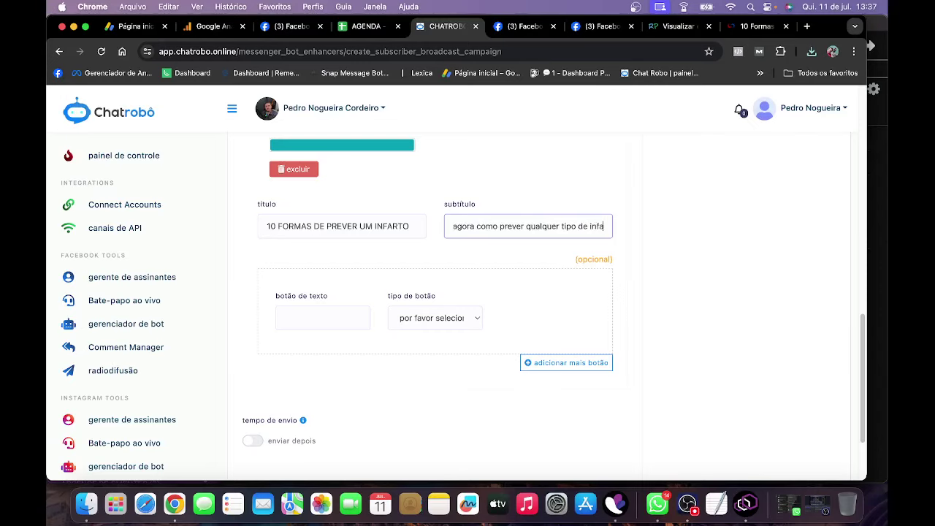
Label the message button "VER MAIS", set its type to "URL da web" and paste the infarto page's address as its link
{"action": "left_click", "coordinate": [305, 313]}
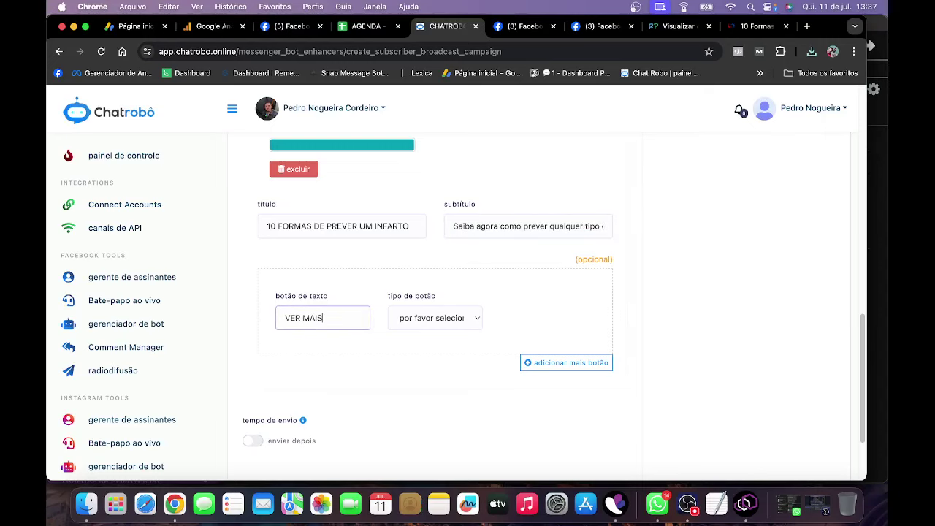
{"action": "left_click", "coordinate": [432, 323]}
{"action": "left_click", "coordinate": [432, 347]}
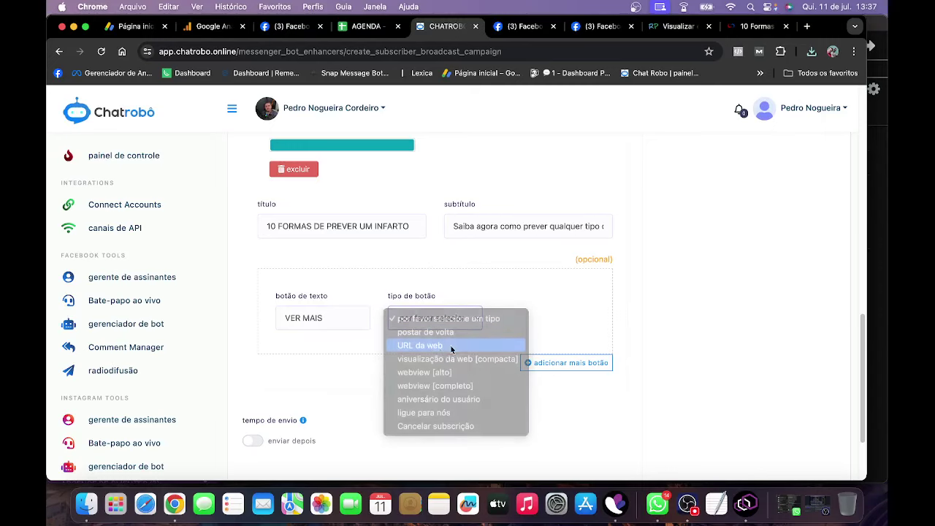
{"action": "left_click", "coordinate": [528, 329]}
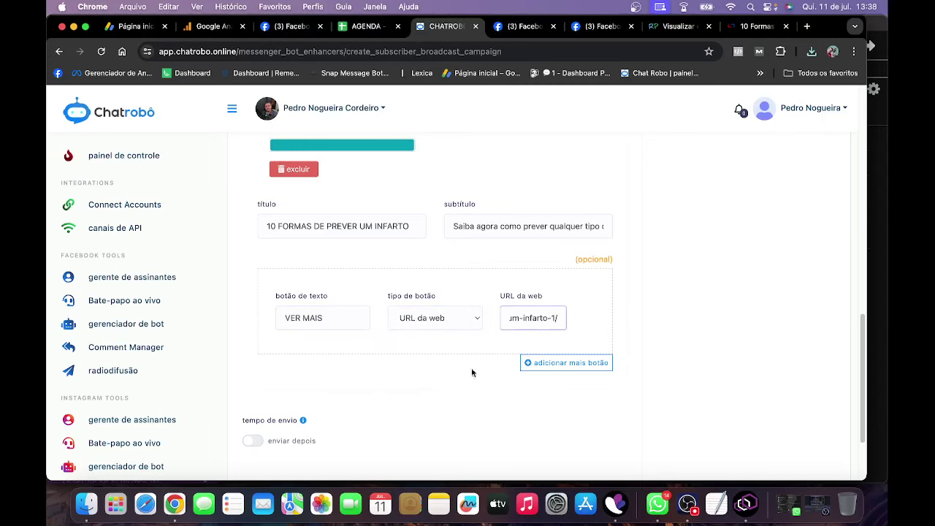
Name the campaign "10" and create the subscriber broadcast for immediate sending
{"action": "scroll", "coordinate": [471, 372], "scroll_direction": "down", "scroll_amount": 3}
{"action": "left_click", "coordinate": [293, 394]}
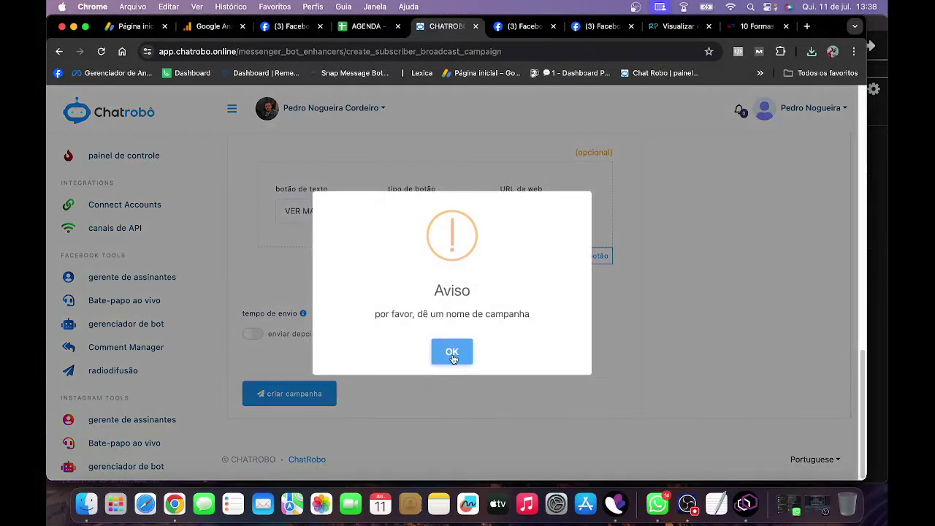
{"action": "left_click", "coordinate": [452, 354]}
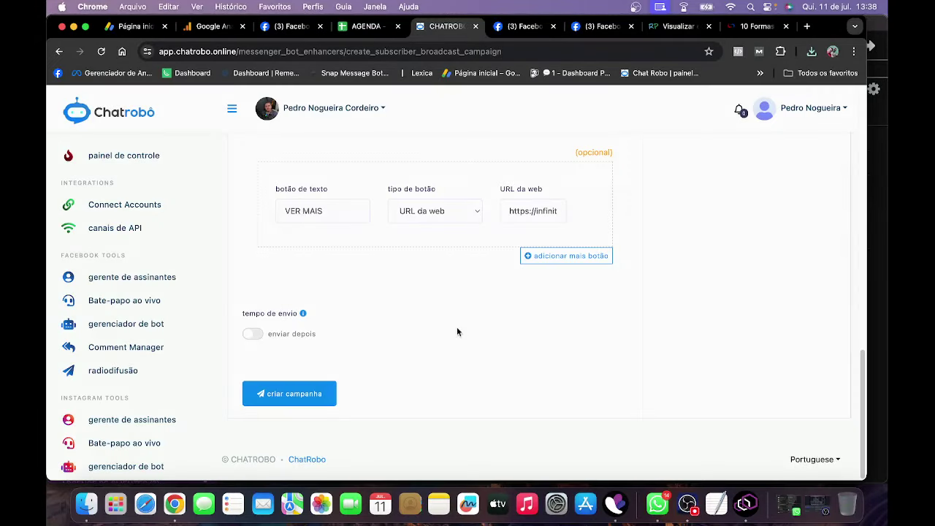
{"action": "left_click", "coordinate": [320, 324]}
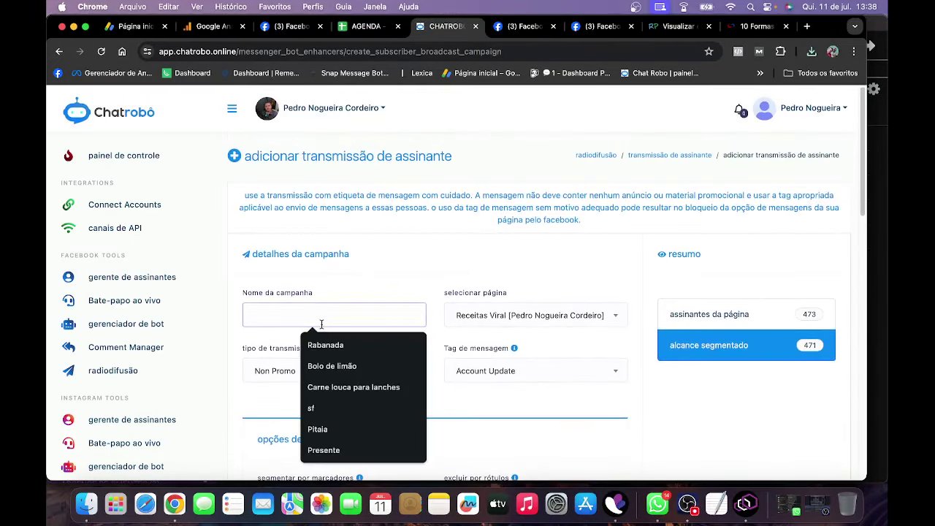
{"action": "type", "text": "10"}
{"action": "scroll", "coordinate": [386, 309], "scroll_direction": "down", "scroll_amount": 15}
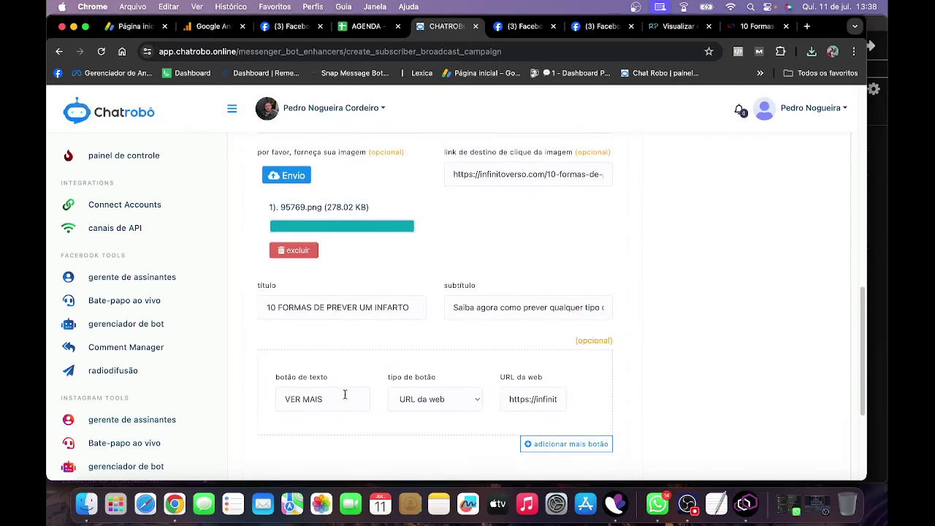
{"action": "scroll", "coordinate": [300, 442], "scroll_direction": "down", "scroll_amount": 3}
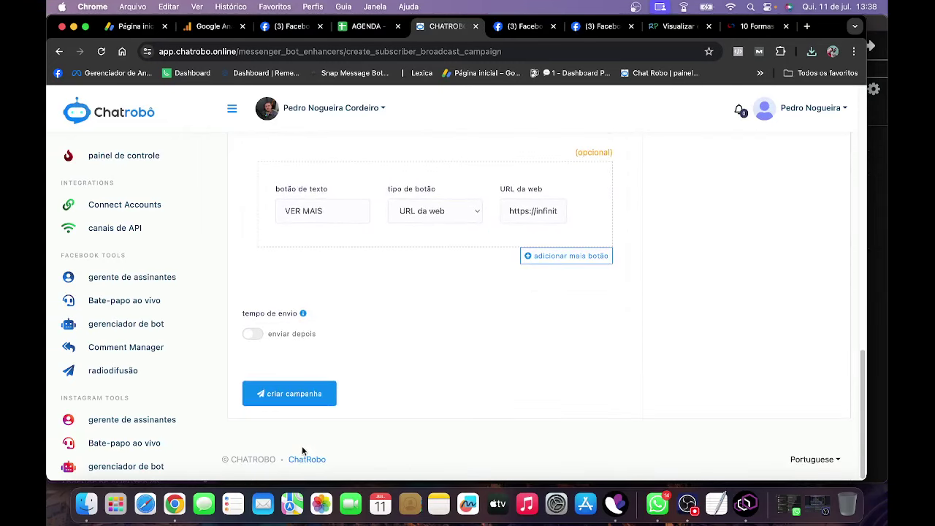
{"action": "left_click", "coordinate": [293, 393]}
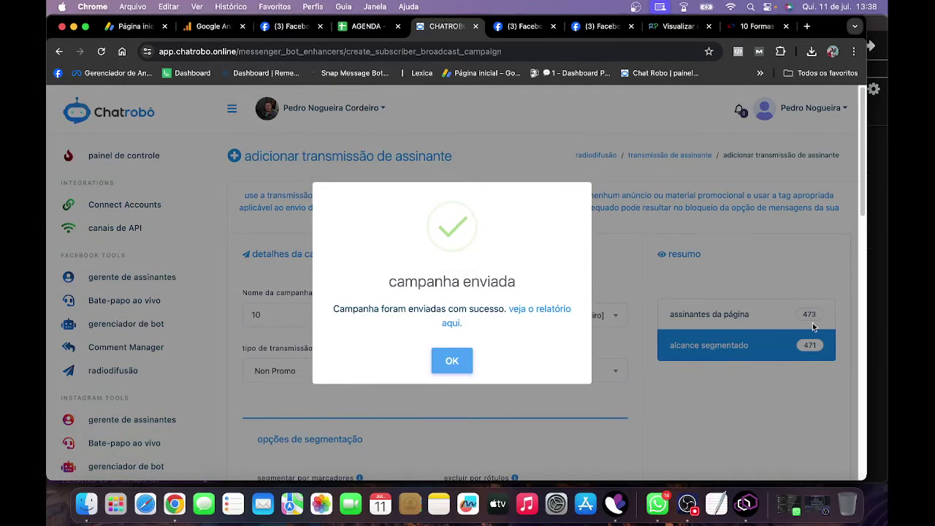
{"action": "left_click", "coordinate": [452, 362]}
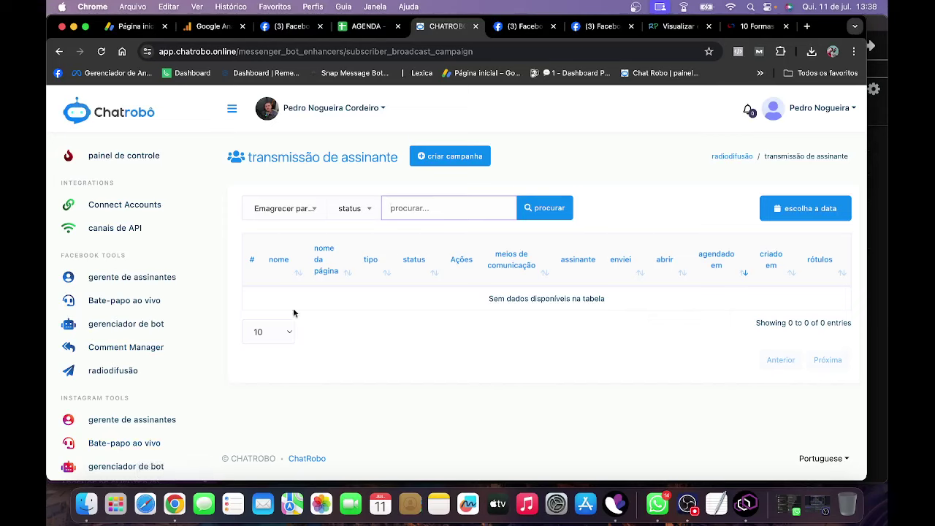
Filter the subscriber broadcast list to show only the campaigns of the Receitas Viral page
{"action": "left_click", "coordinate": [253, 205]}
{"action": "scroll", "coordinate": [285, 300], "scroll_direction": "down", "scroll_amount": 5}
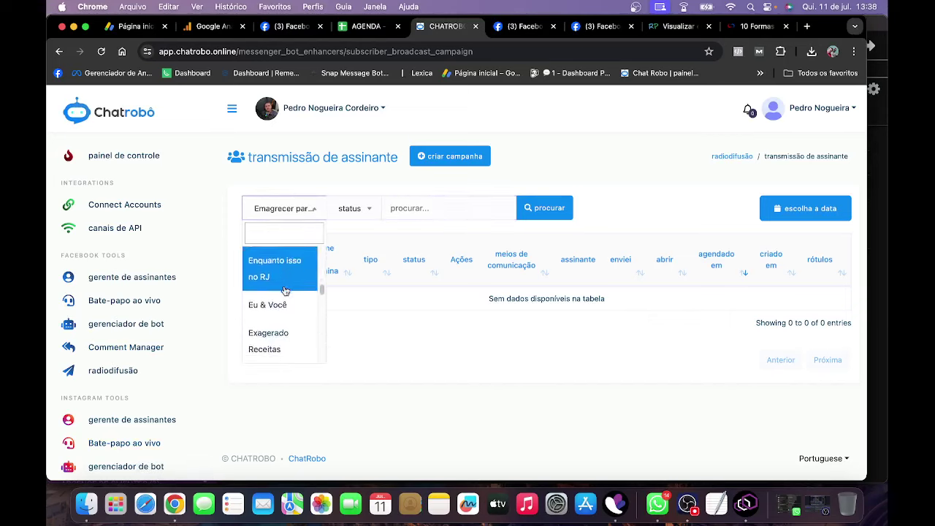
{"action": "scroll", "coordinate": [286, 299], "scroll_direction": "down", "scroll_amount": 3}
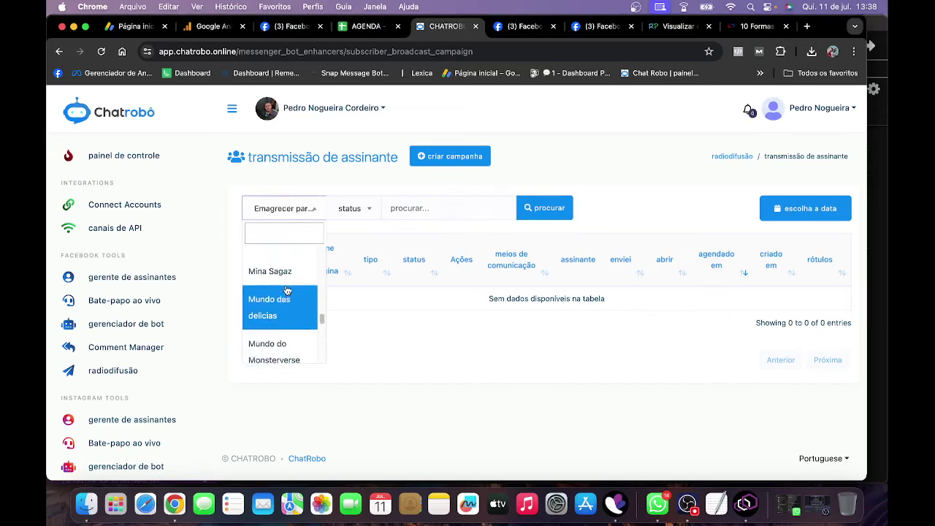
{"action": "scroll", "coordinate": [287, 288], "scroll_direction": "up", "scroll_amount": 4}
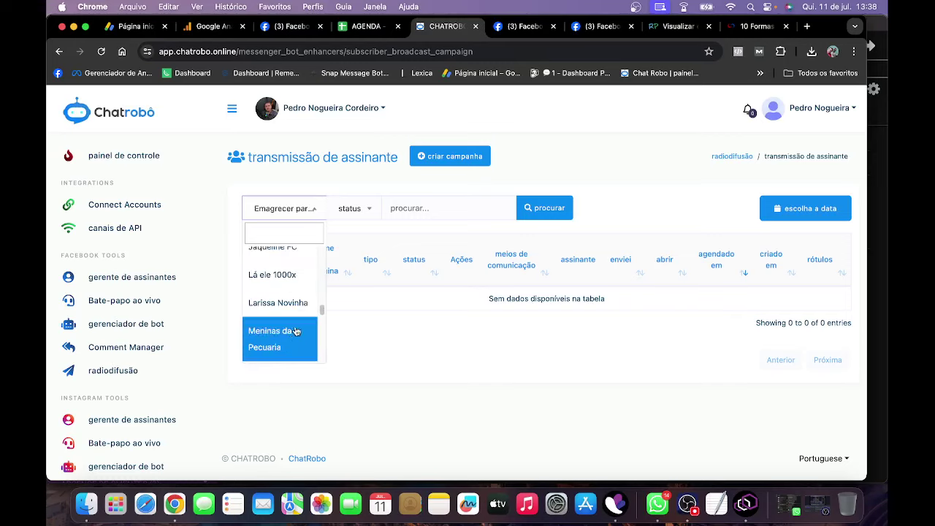
{"action": "scroll", "coordinate": [300, 292], "scroll_direction": "down", "scroll_amount": 4}
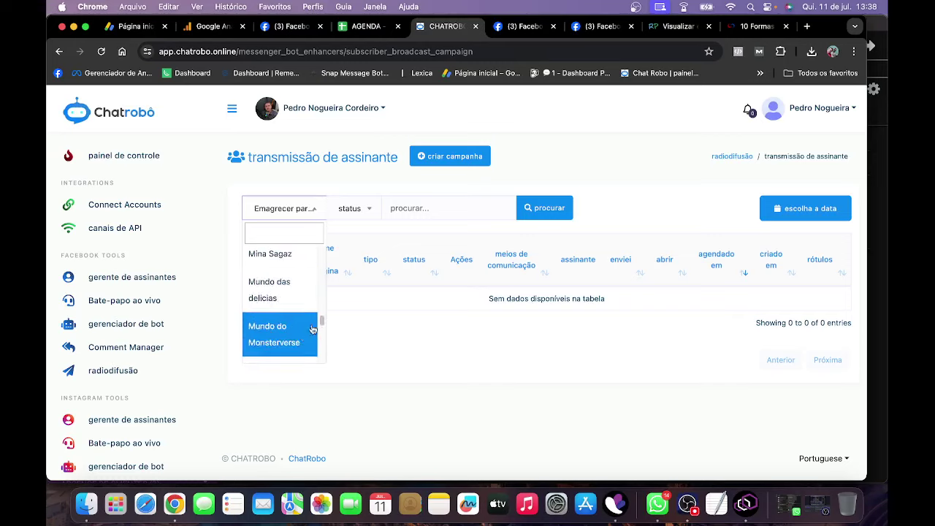
{"action": "scroll", "coordinate": [307, 332], "scroll_direction": "down", "scroll_amount": 6}
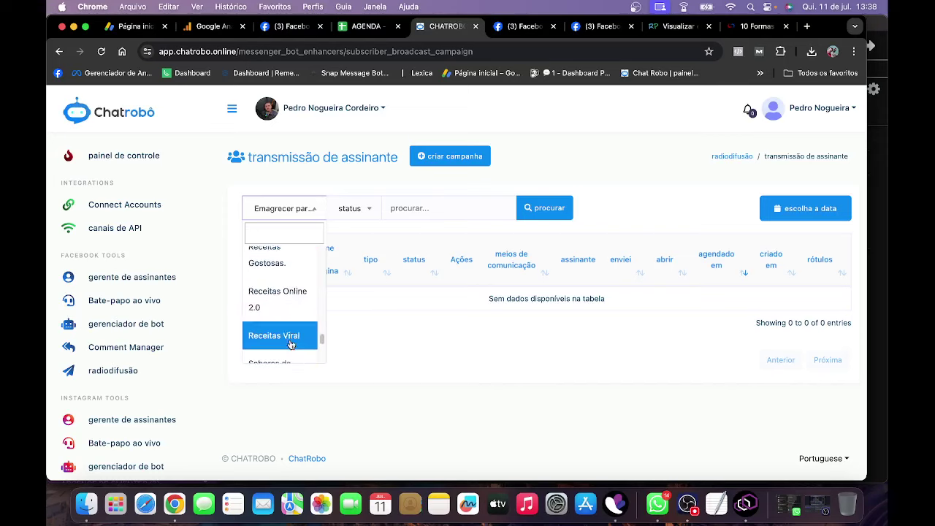
{"action": "scroll", "coordinate": [290, 343], "scroll_direction": "down", "scroll_amount": 3}
{"action": "scroll", "coordinate": [287, 321], "scroll_direction": "up", "scroll_amount": 3}
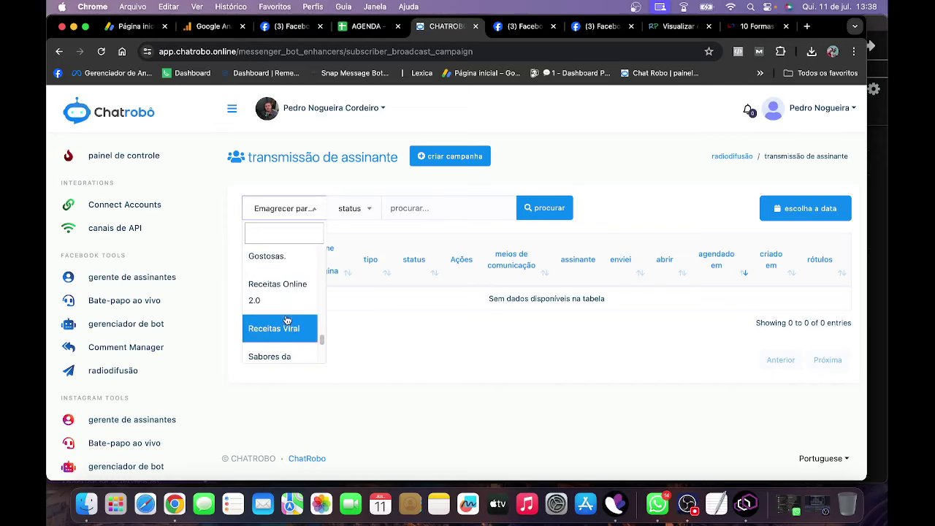
{"action": "left_click", "coordinate": [285, 328]}
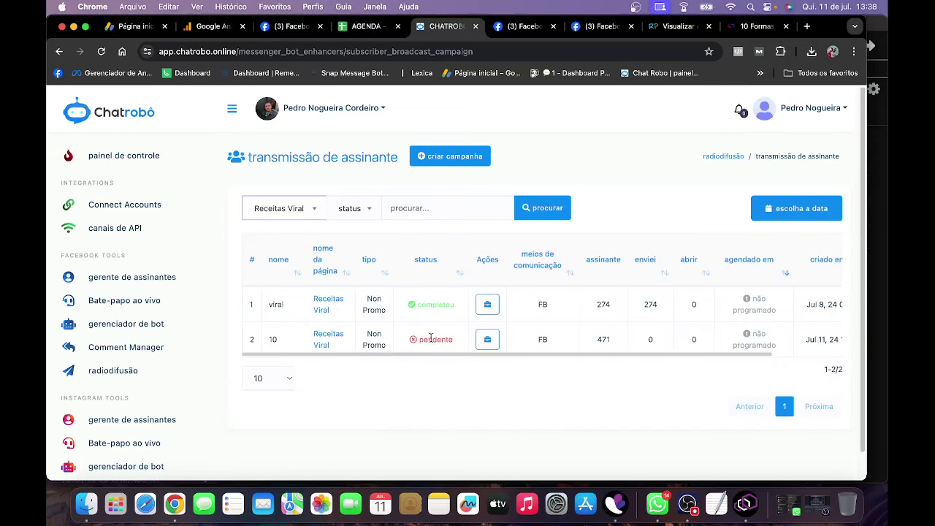
View the campaign report of broadcast "10" to check its sending and delivery progress, and close it
{"action": "left_click", "coordinate": [487, 341]}
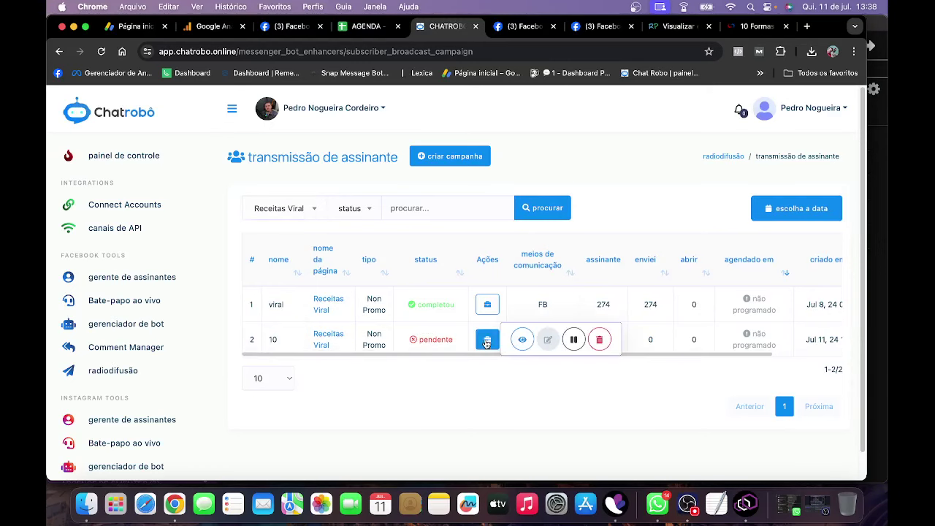
{"action": "left_click", "coordinate": [523, 339]}
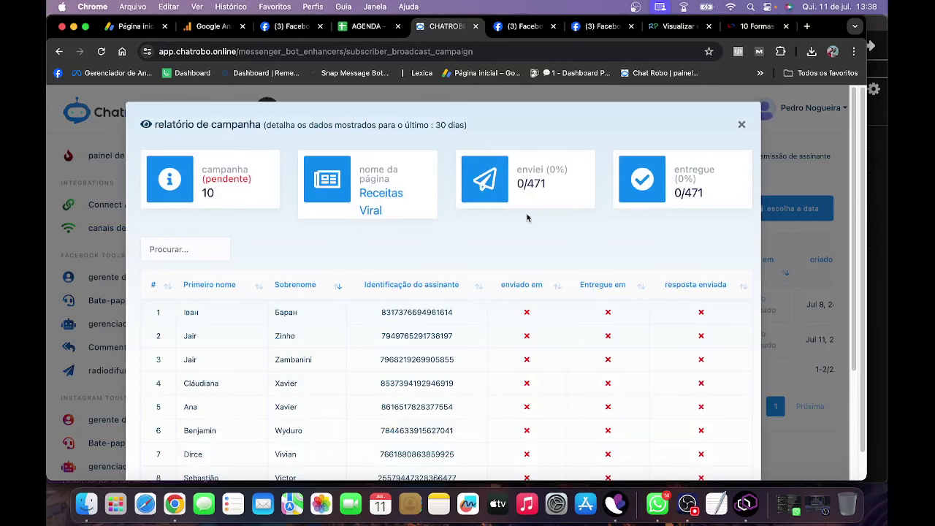
{"action": "left_click", "coordinate": [739, 123]}
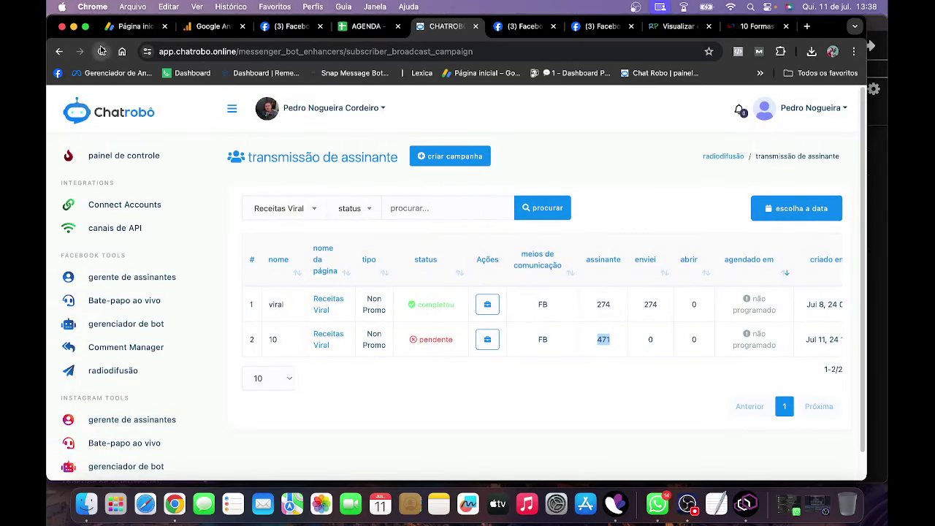
Reload the broadcast list and filter it by the Receitas Viral page again to refresh the campaign status
{"action": "left_click", "coordinate": [101, 50]}
{"action": "left_click", "coordinate": [285, 208]}
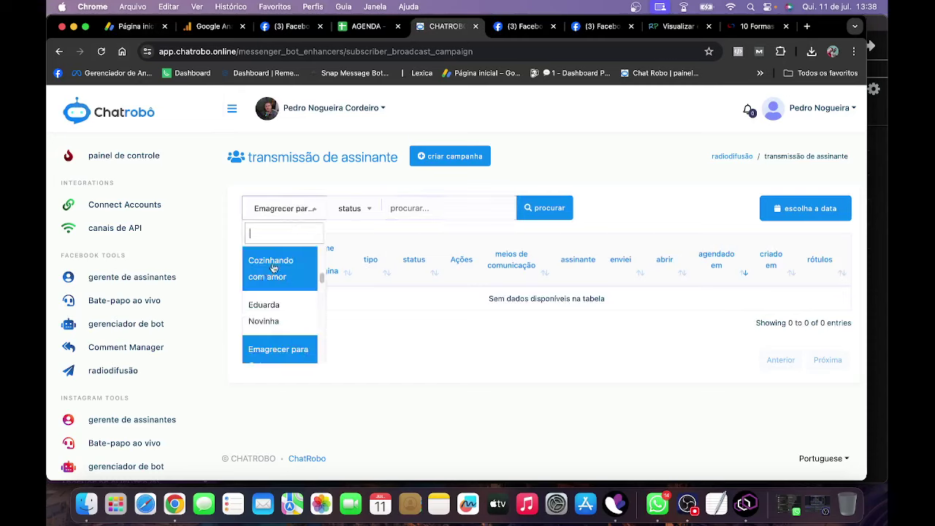
{"action": "scroll", "coordinate": [283, 310], "scroll_direction": "down", "scroll_amount": 10}
{"action": "scroll", "coordinate": [283, 312], "scroll_direction": "down", "scroll_amount": 3}
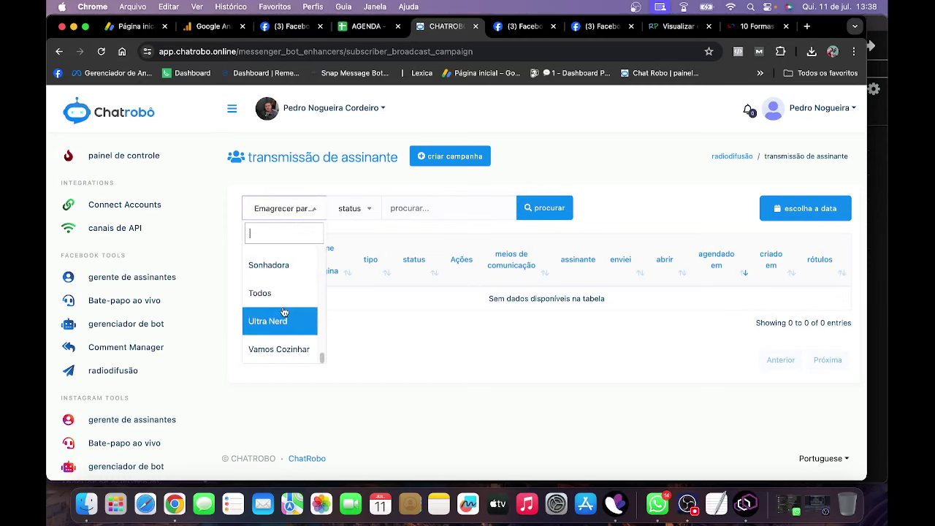
{"action": "scroll", "coordinate": [287, 329], "scroll_direction": "up", "scroll_amount": 4}
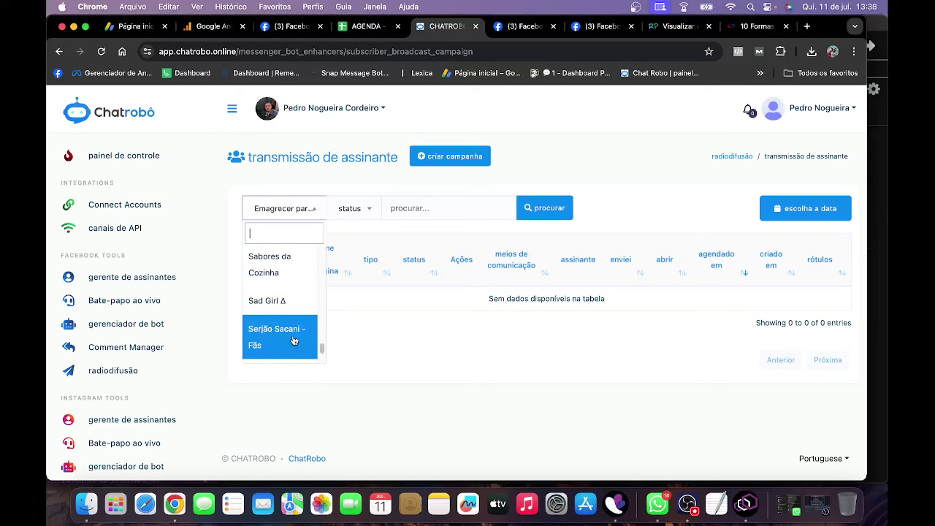
{"action": "left_click", "coordinate": [274, 269]}
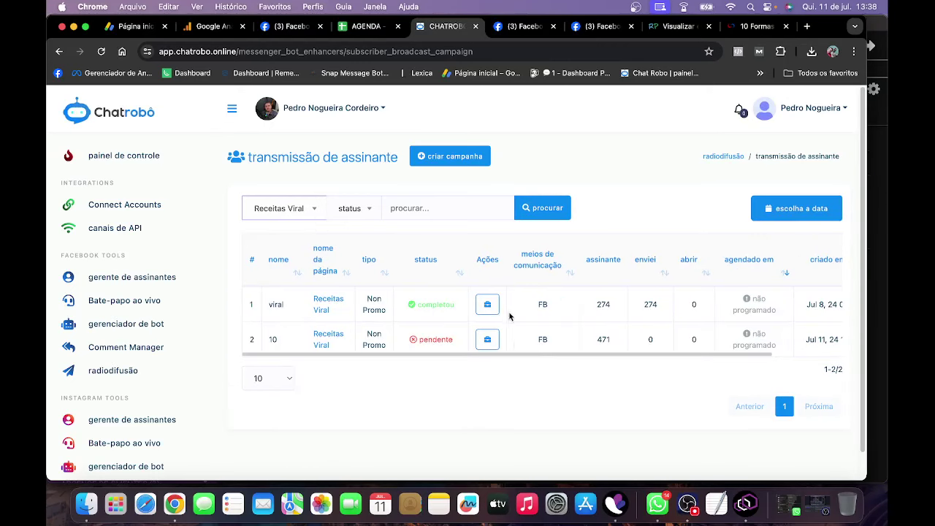
Recheck the report of broadcast "10" for sending progress, close it and return to the ChatRobo dashboard
{"action": "left_click", "coordinate": [484, 340]}
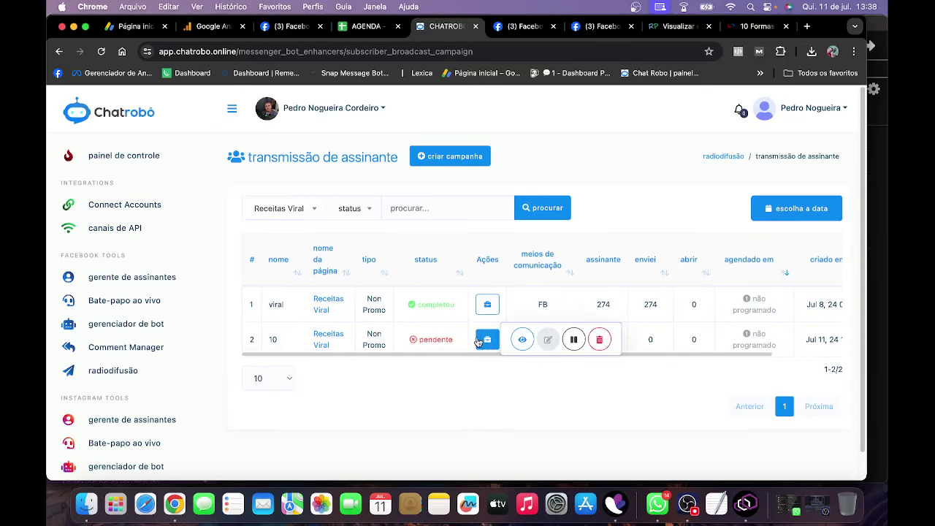
{"action": "left_click", "coordinate": [522, 339]}
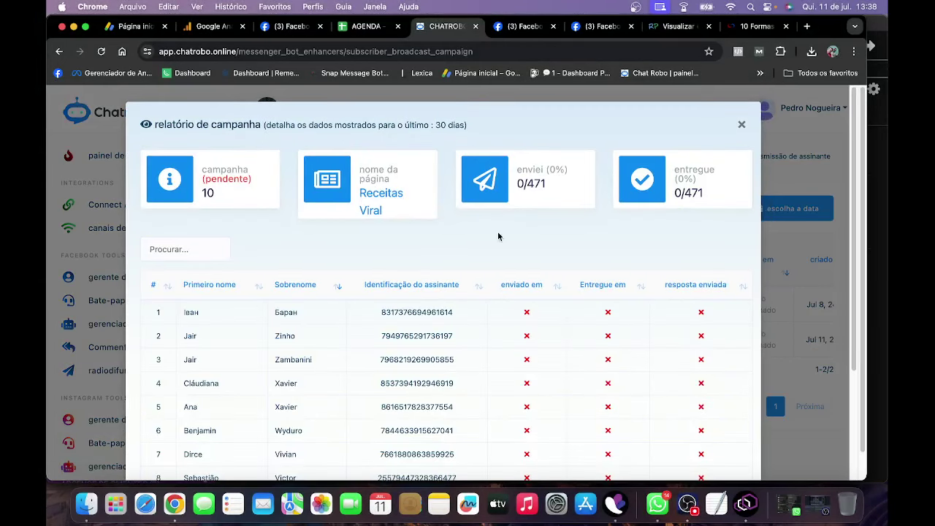
{"action": "left_click", "coordinate": [740, 121]}
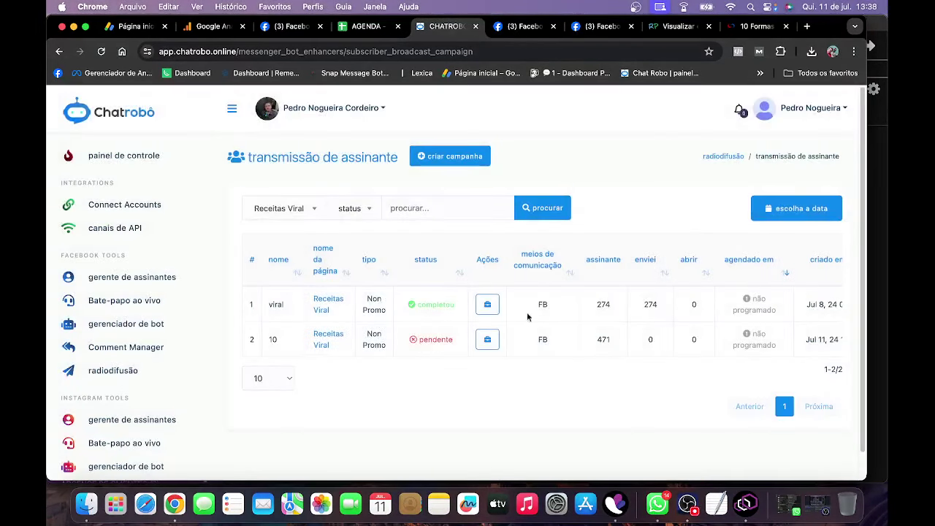
{"action": "left_click_drag", "start_coordinate": [454, 304], "coordinate": [415, 306]}
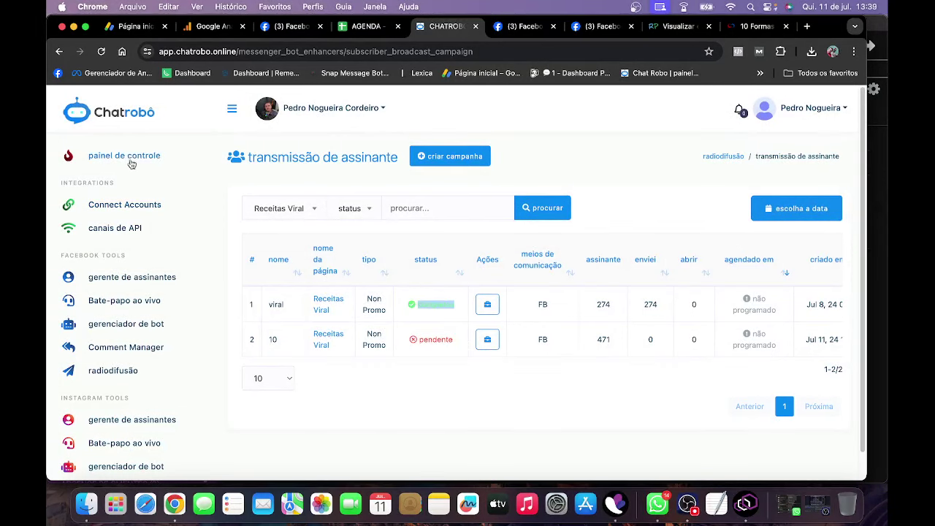
{"action": "left_click", "coordinate": [134, 108]}
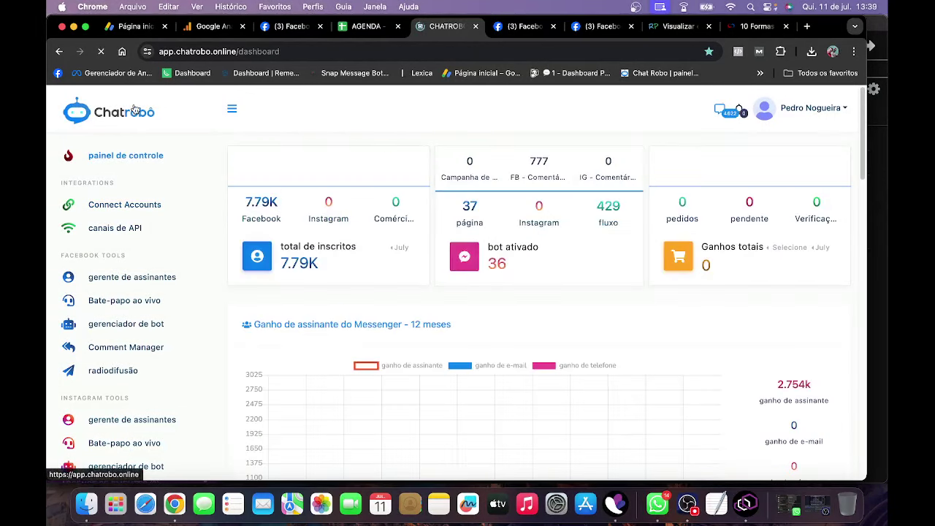
Switch to the Receitas Gostosas Facebook page, browse its published posts and open the Messenger conversations list
{"action": "left_click", "coordinate": [584, 28]}
{"action": "left_click", "coordinate": [544, 29]}
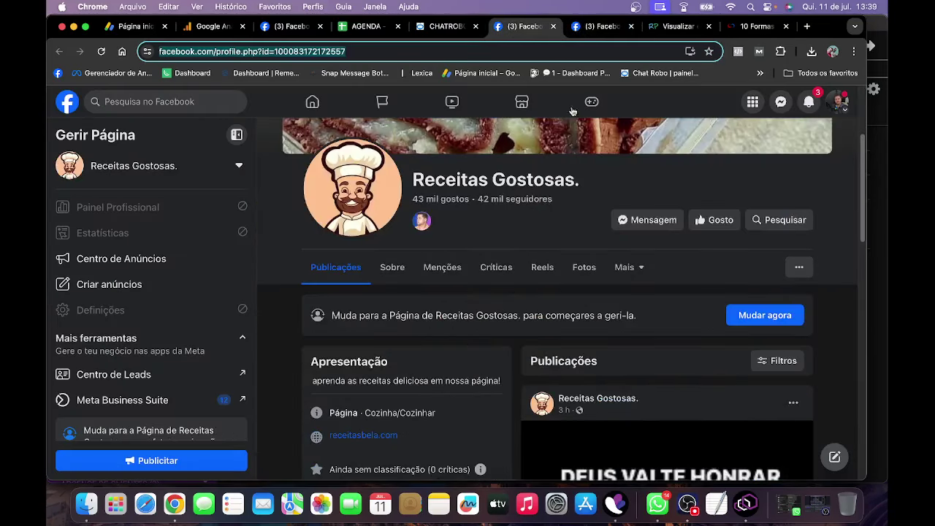
{"action": "left_click", "coordinate": [64, 118]}
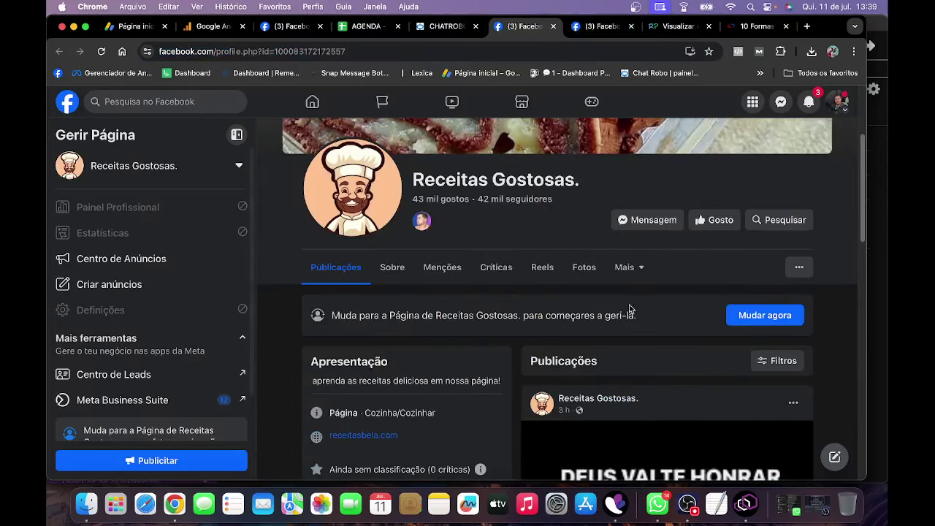
{"action": "scroll", "coordinate": [630, 310], "scroll_direction": "down", "scroll_amount": 8}
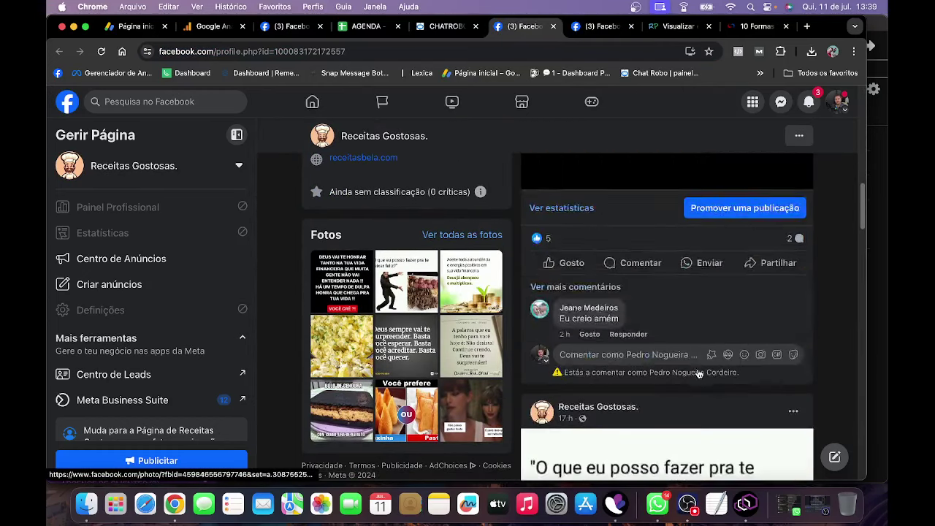
{"action": "scroll", "coordinate": [698, 373], "scroll_direction": "down", "scroll_amount": 20}
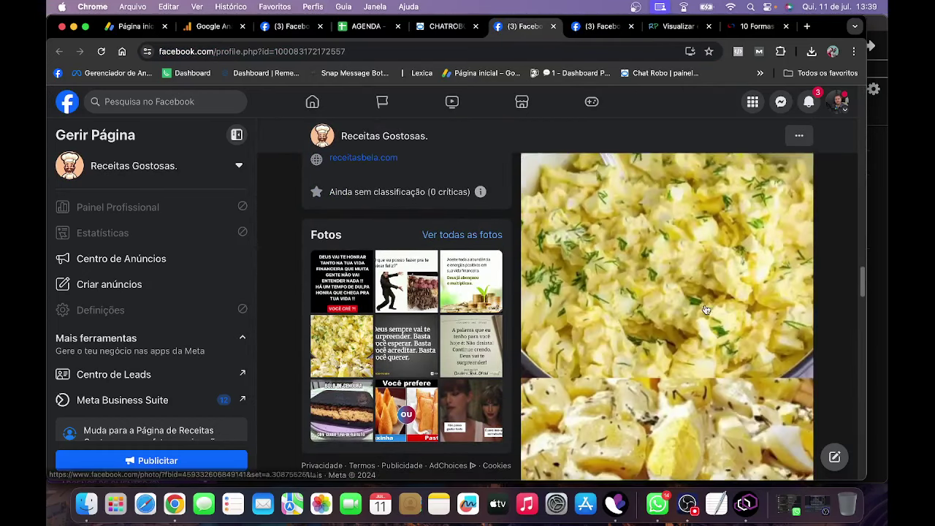
{"action": "scroll", "coordinate": [705, 310], "scroll_direction": "down", "scroll_amount": 20}
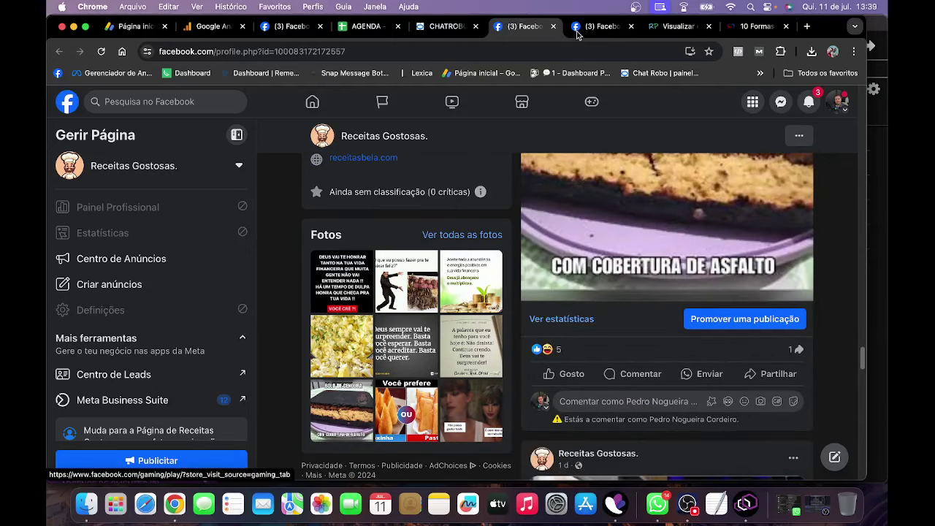
{"action": "left_click", "coordinate": [781, 101]}
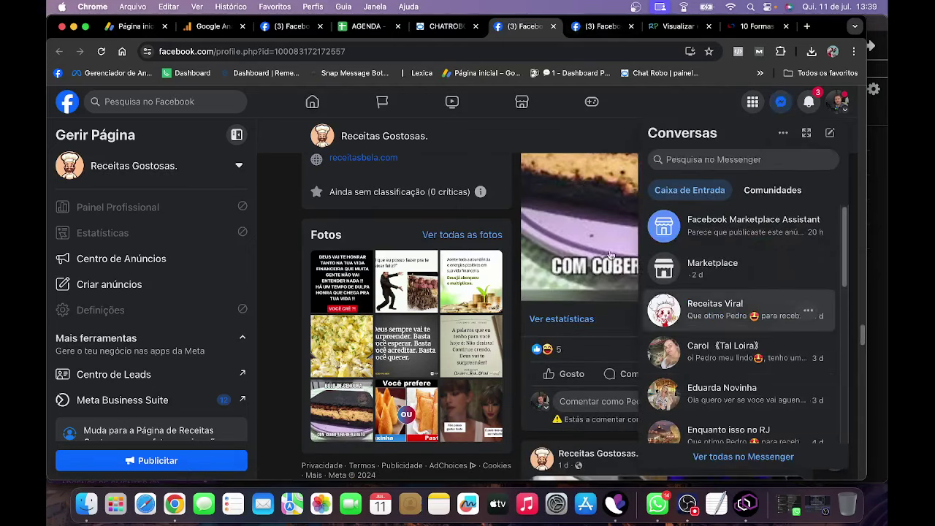
Close the Receitas Viral and Receitas Gostosas Facebook pages and return to the ChatRobo dashboard
{"action": "left_click", "coordinate": [595, 26]}
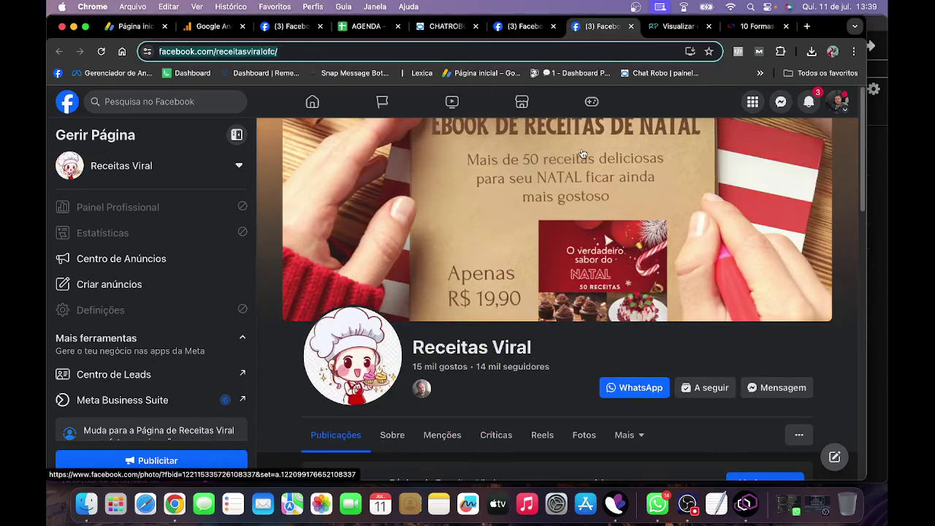
{"action": "left_click", "coordinate": [631, 26]}
{"action": "left_click", "coordinate": [531, 30]}
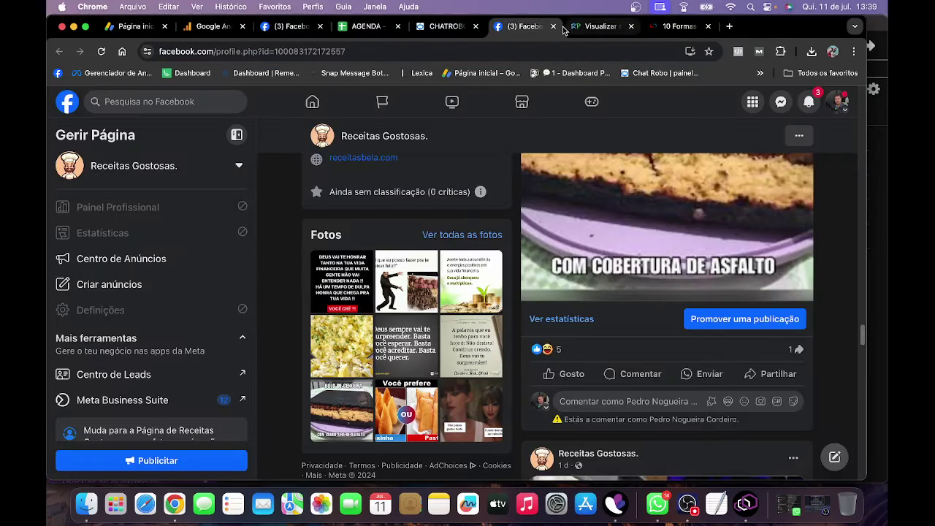
{"action": "left_click", "coordinate": [553, 26]}
{"action": "left_click", "coordinate": [449, 28]}
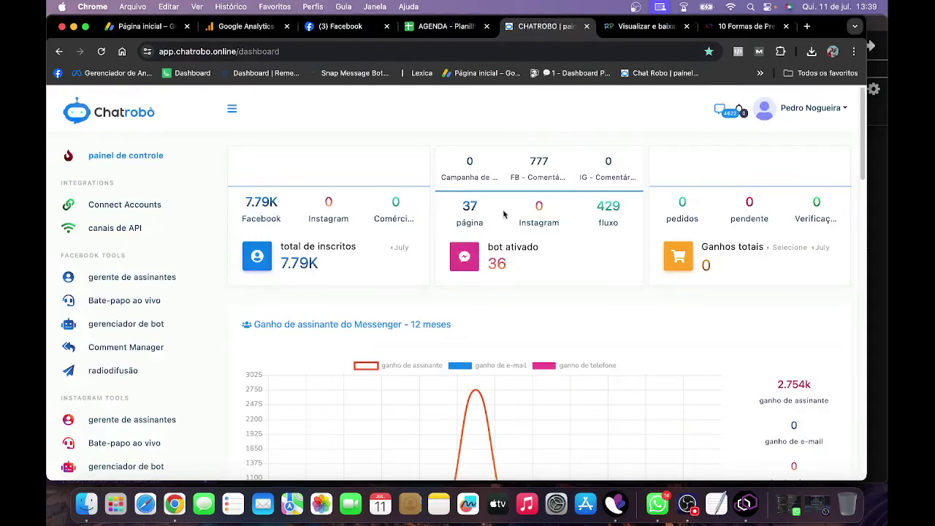